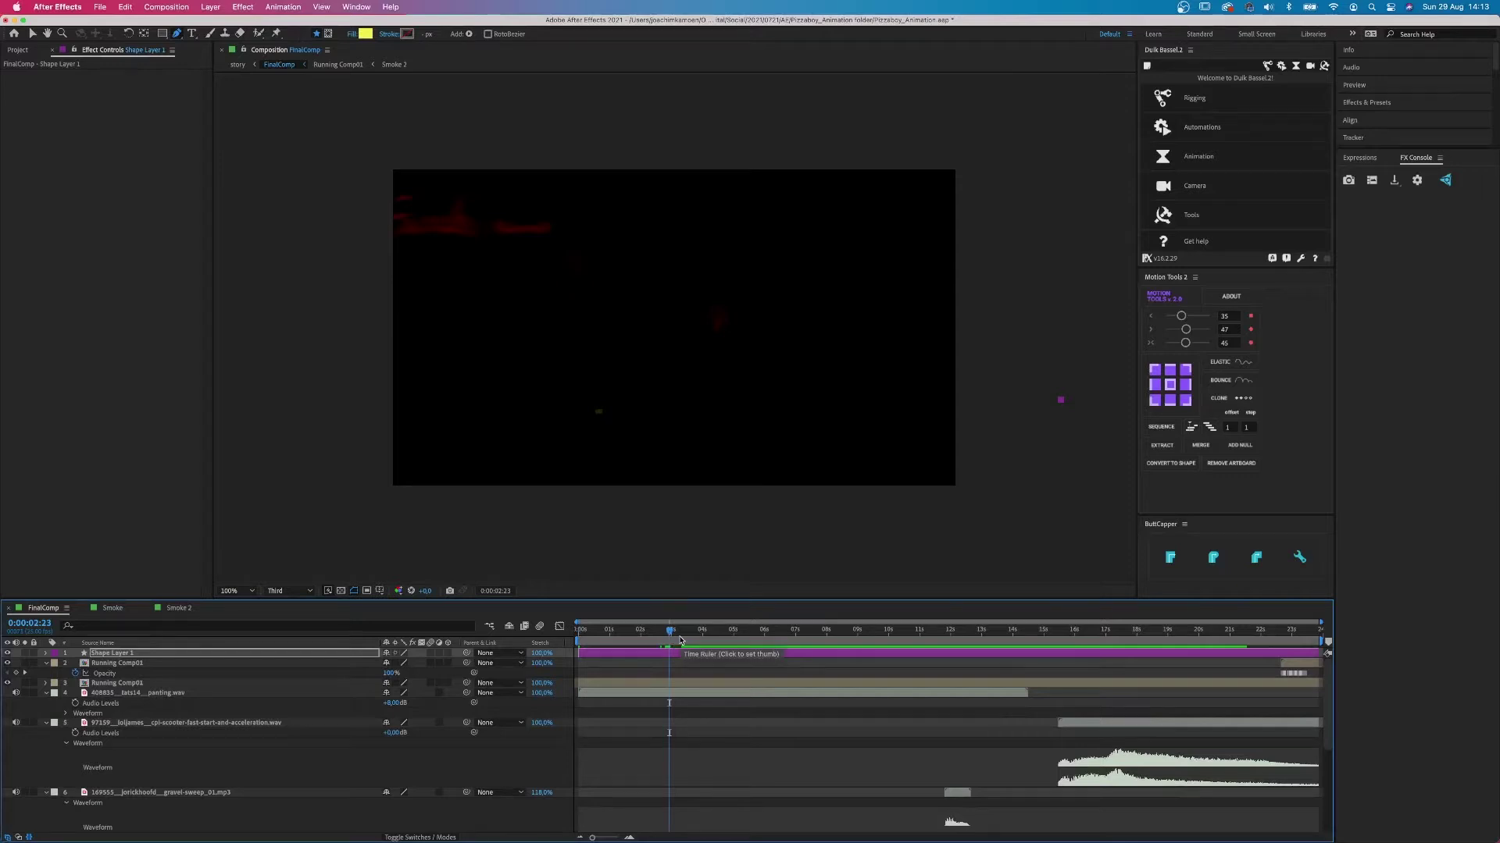
# Step: Create a new 1920 × 1920 composition named 'Smoke tutorial'
pyautogui.press('space')
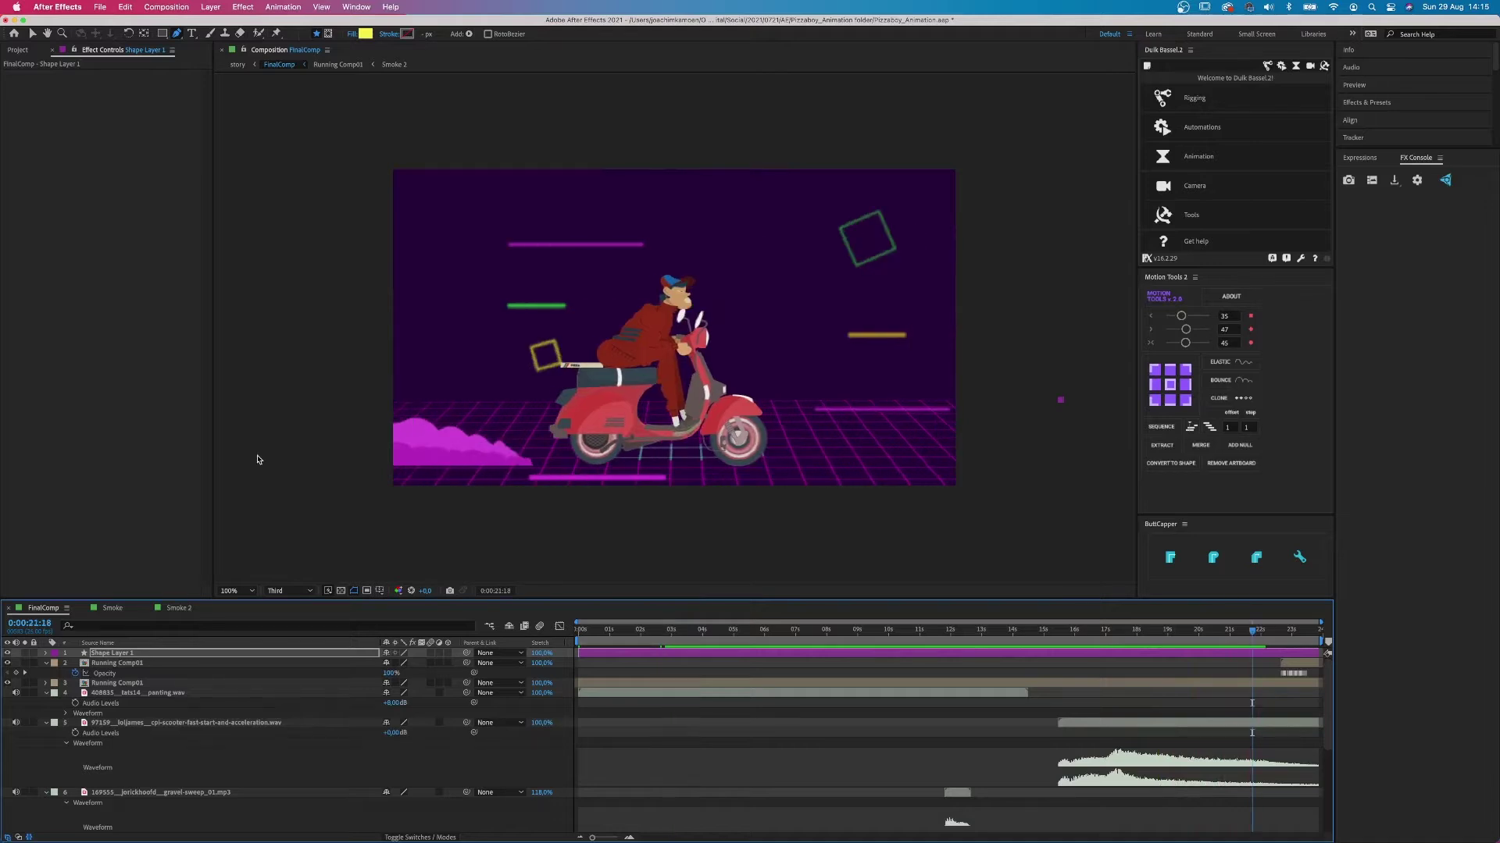
pyautogui.press('super+n')
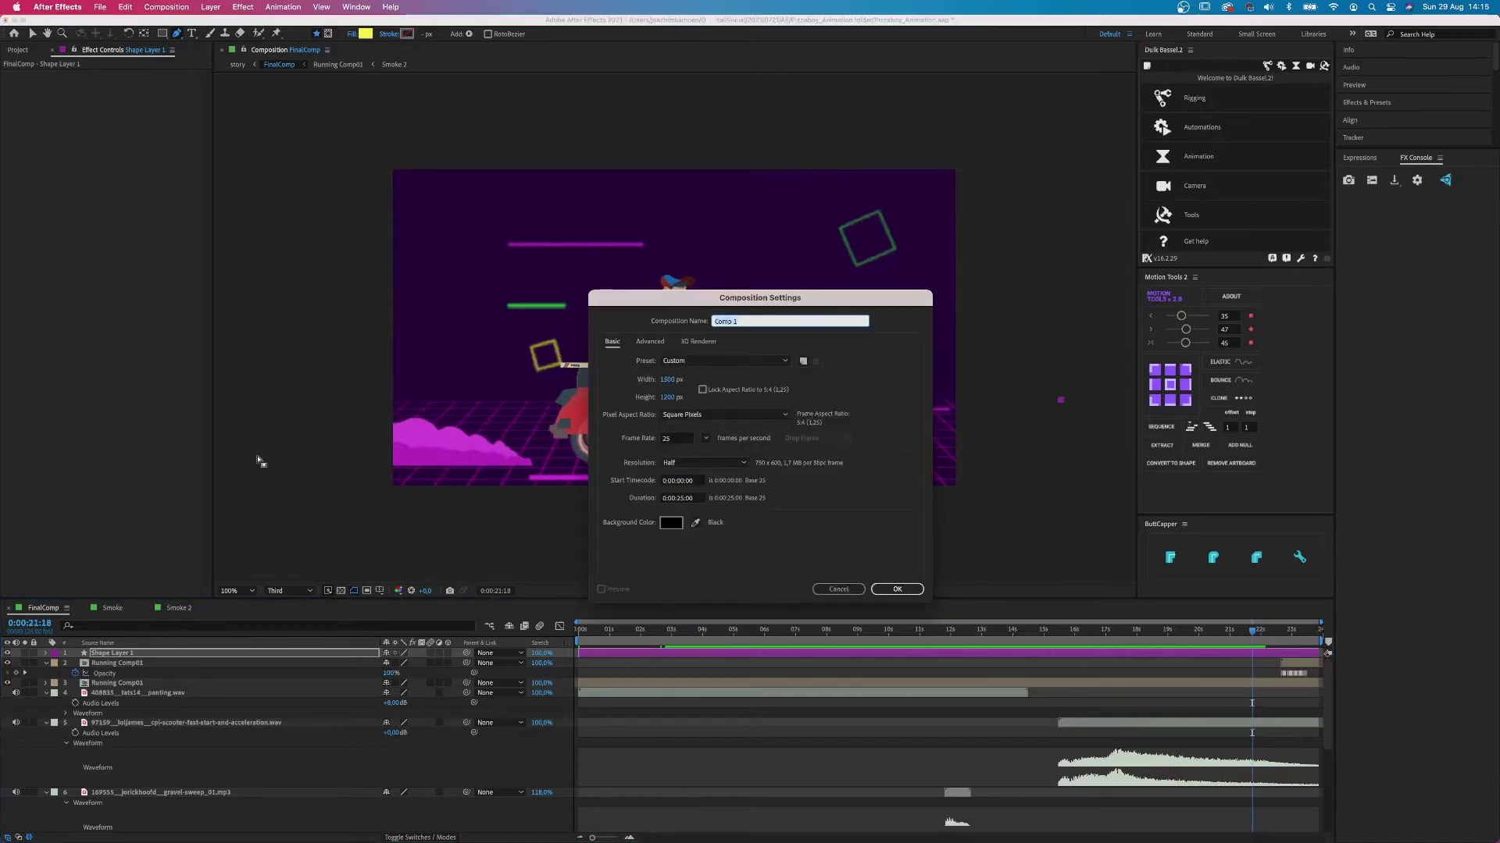
pyautogui.write('Smoke tutorial')
pyautogui.click(670, 378)
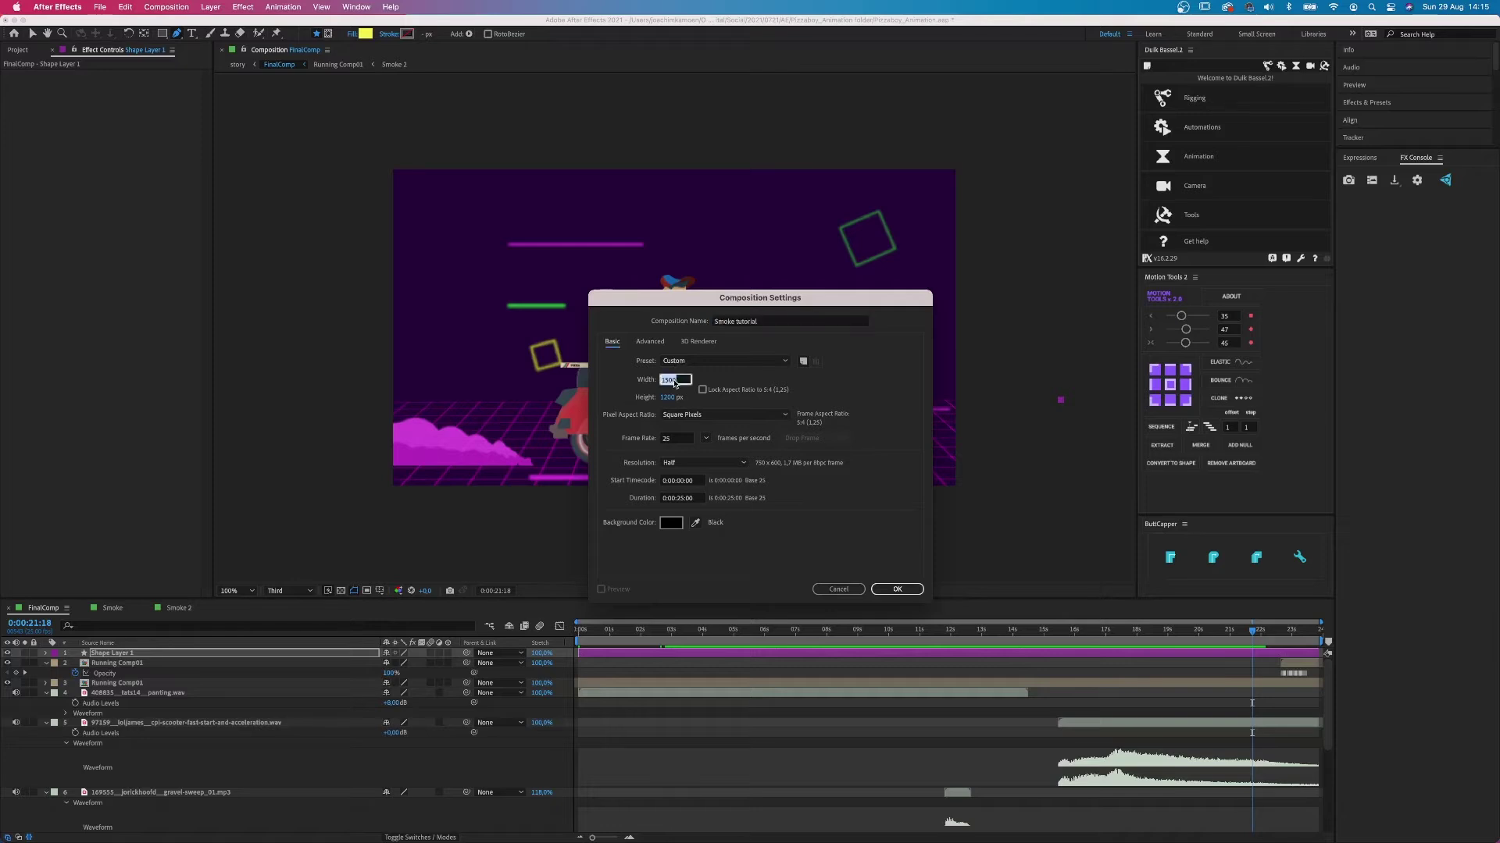
pyautogui.write('1920')
pyautogui.press('Tab')
pyautogui.write('1920')
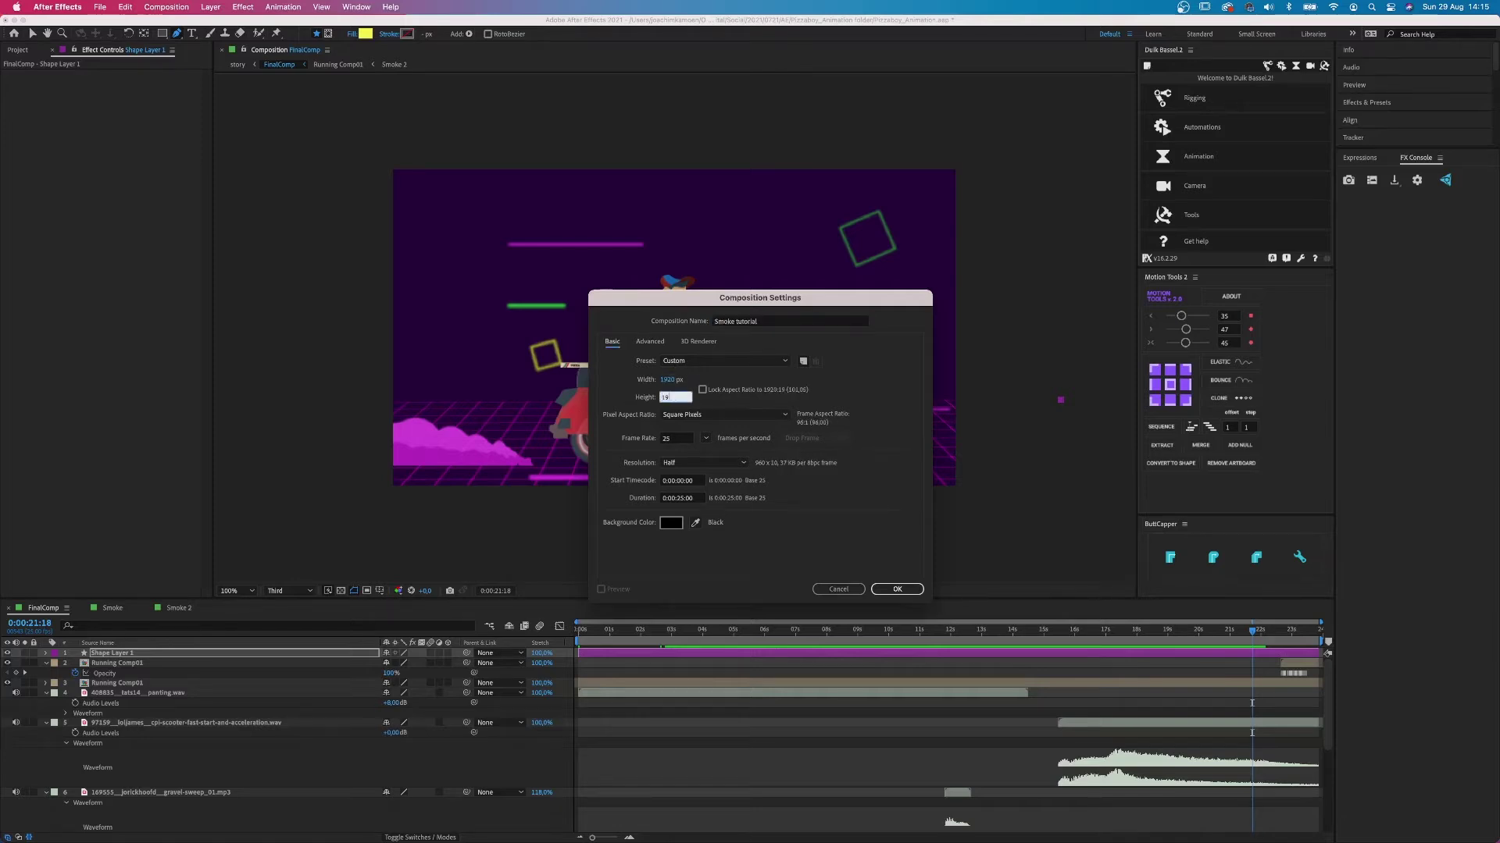
pyautogui.click(897, 589)
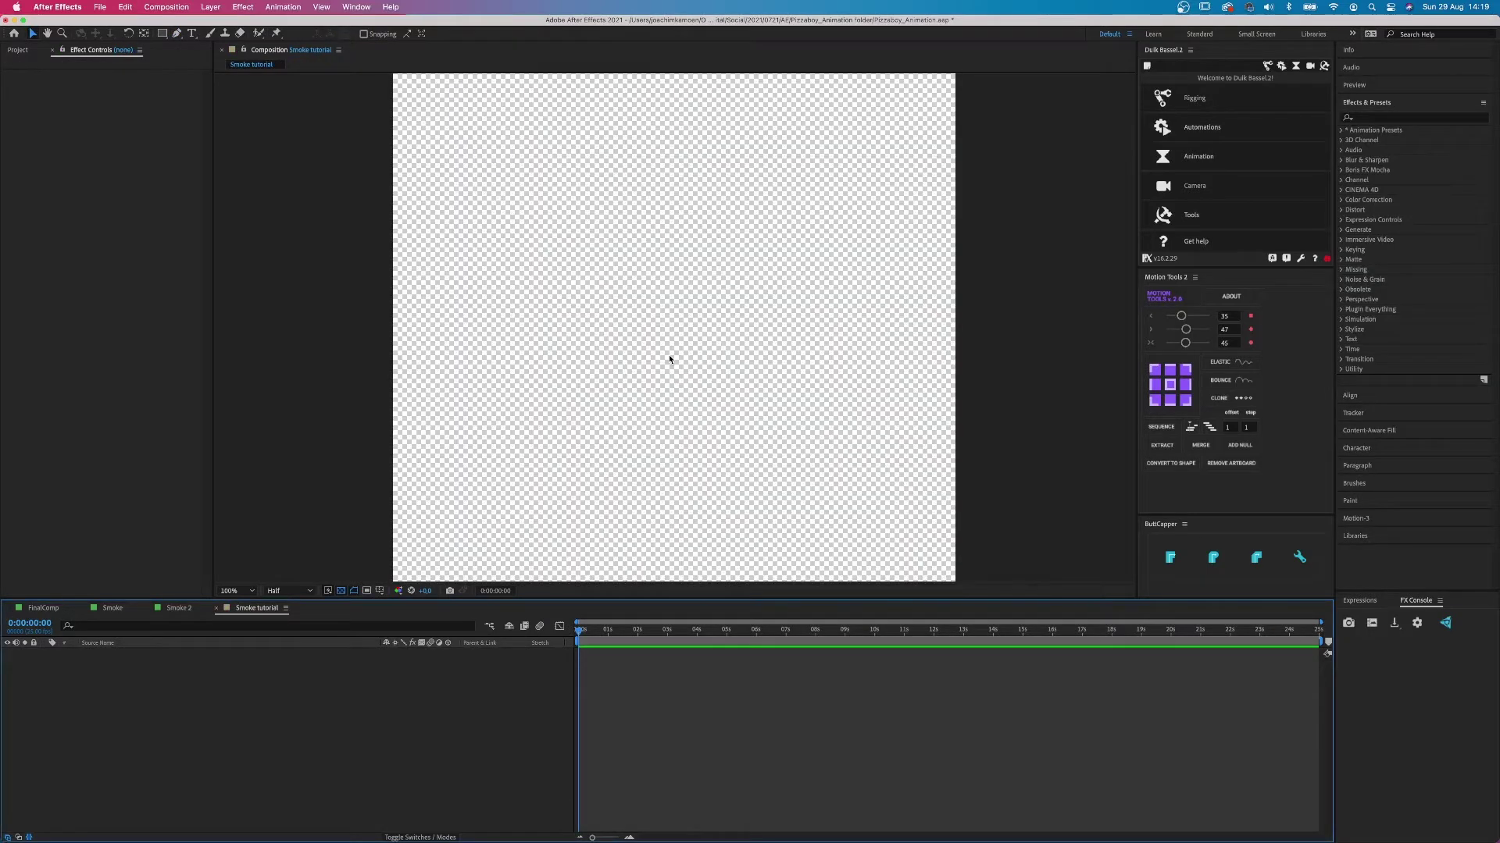
# Step: Add a new solid layer named 'Smoke' to the comp
pyautogui.rightClick(685, 691)
pyautogui.moveTo(703, 688)
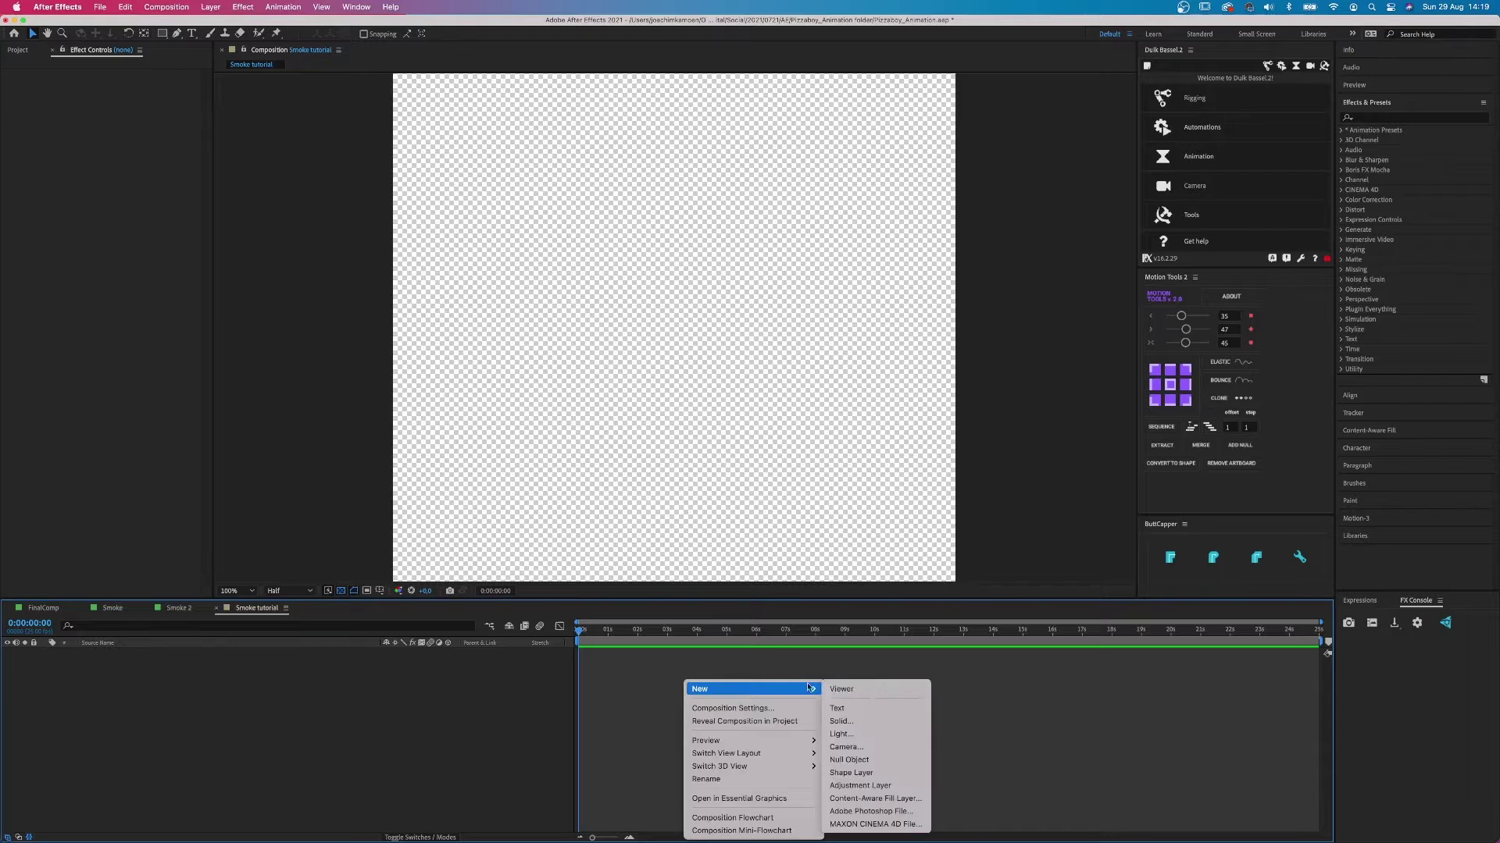
pyautogui.click(867, 721)
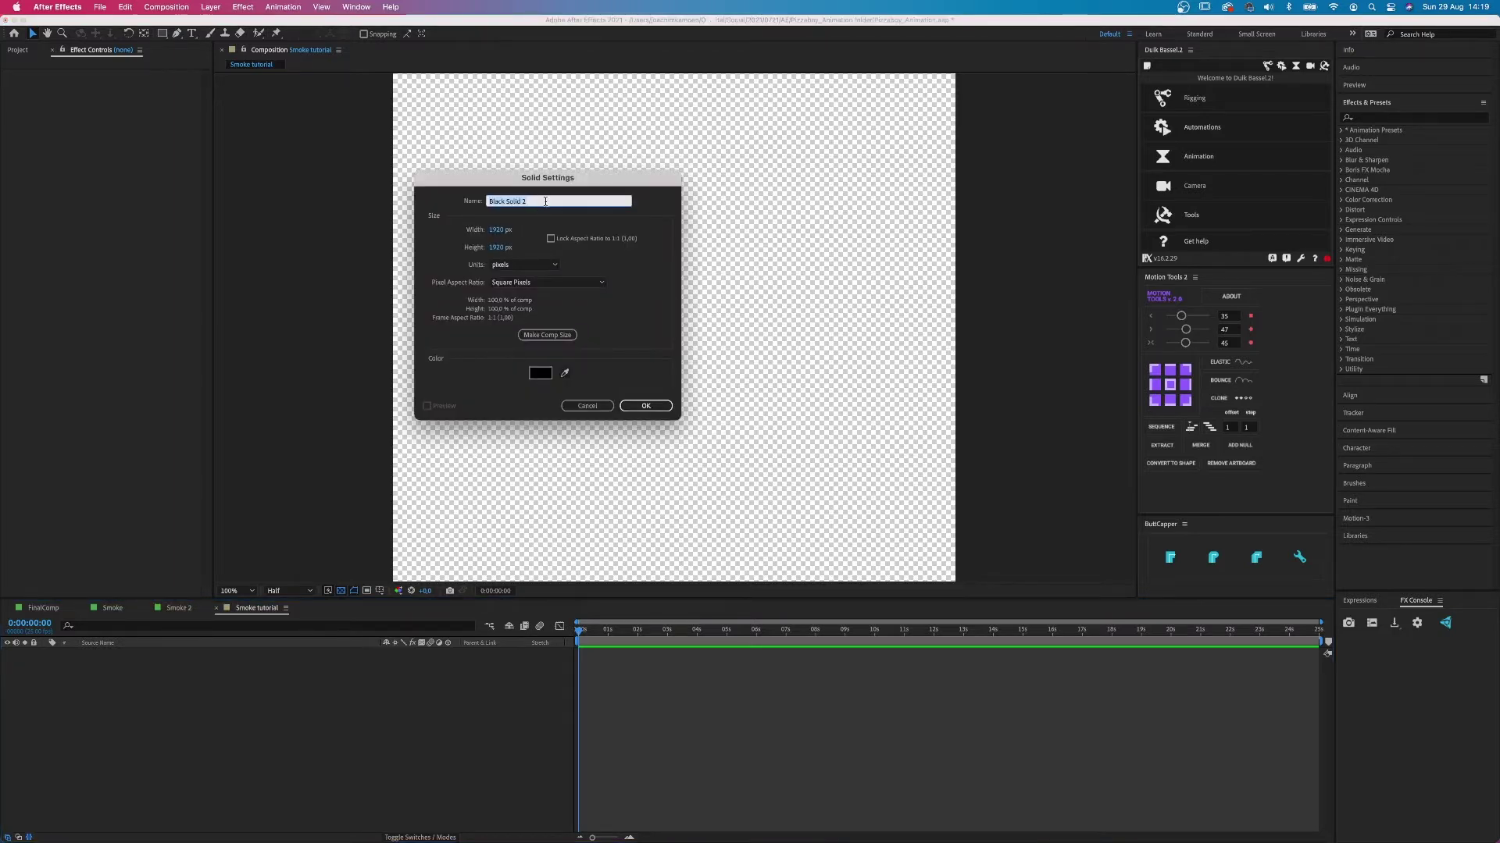
pyautogui.write('Smoke')
pyautogui.click(656, 407)
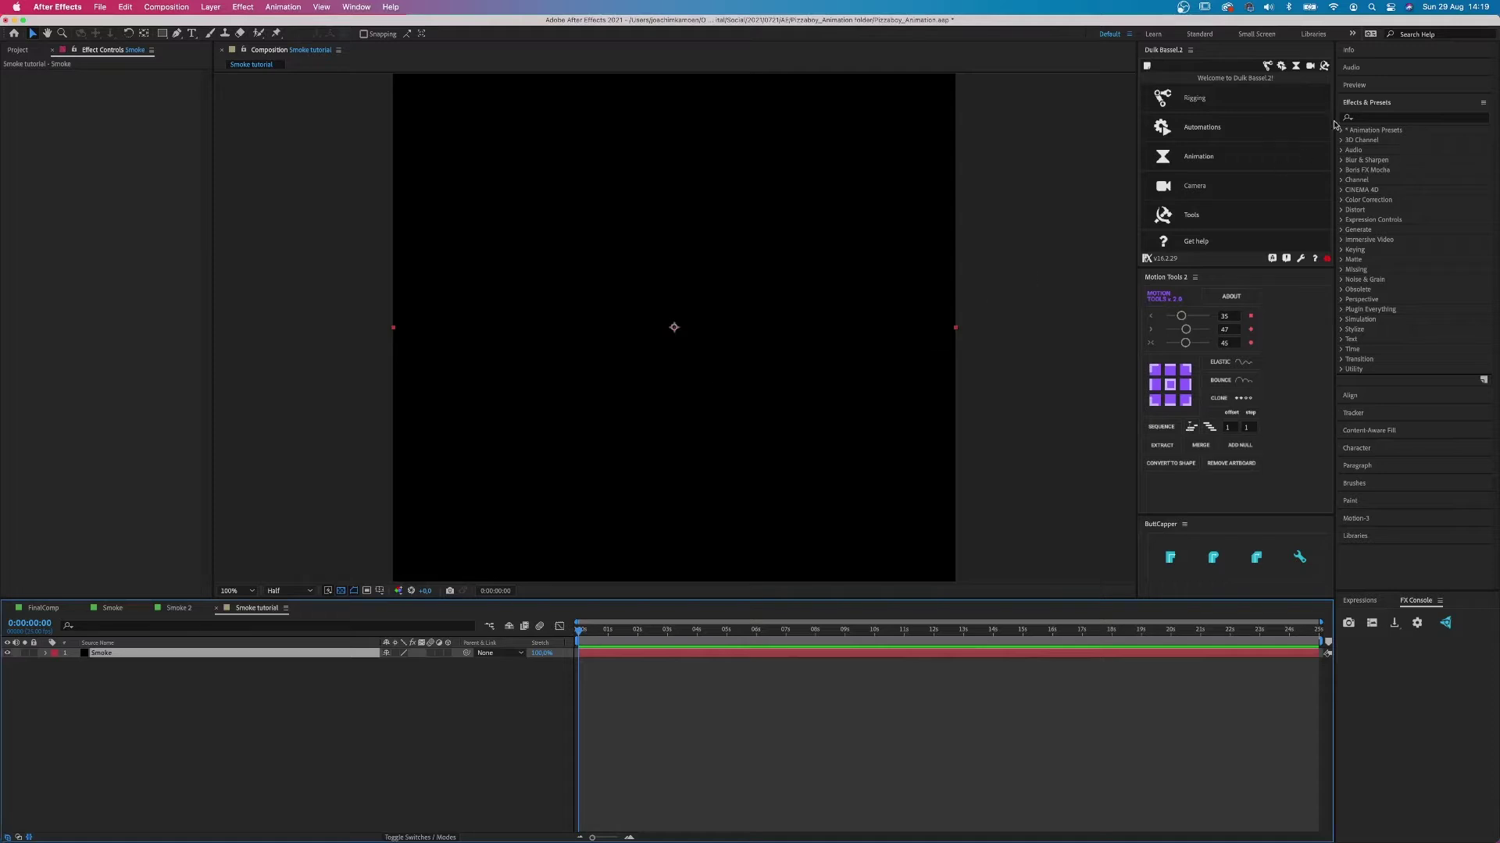
# Step: Apply CC Particle Systems II to the Smoke layer and preview the particle burst
pyautogui.click(1398, 118)
pyautogui.write('partic')
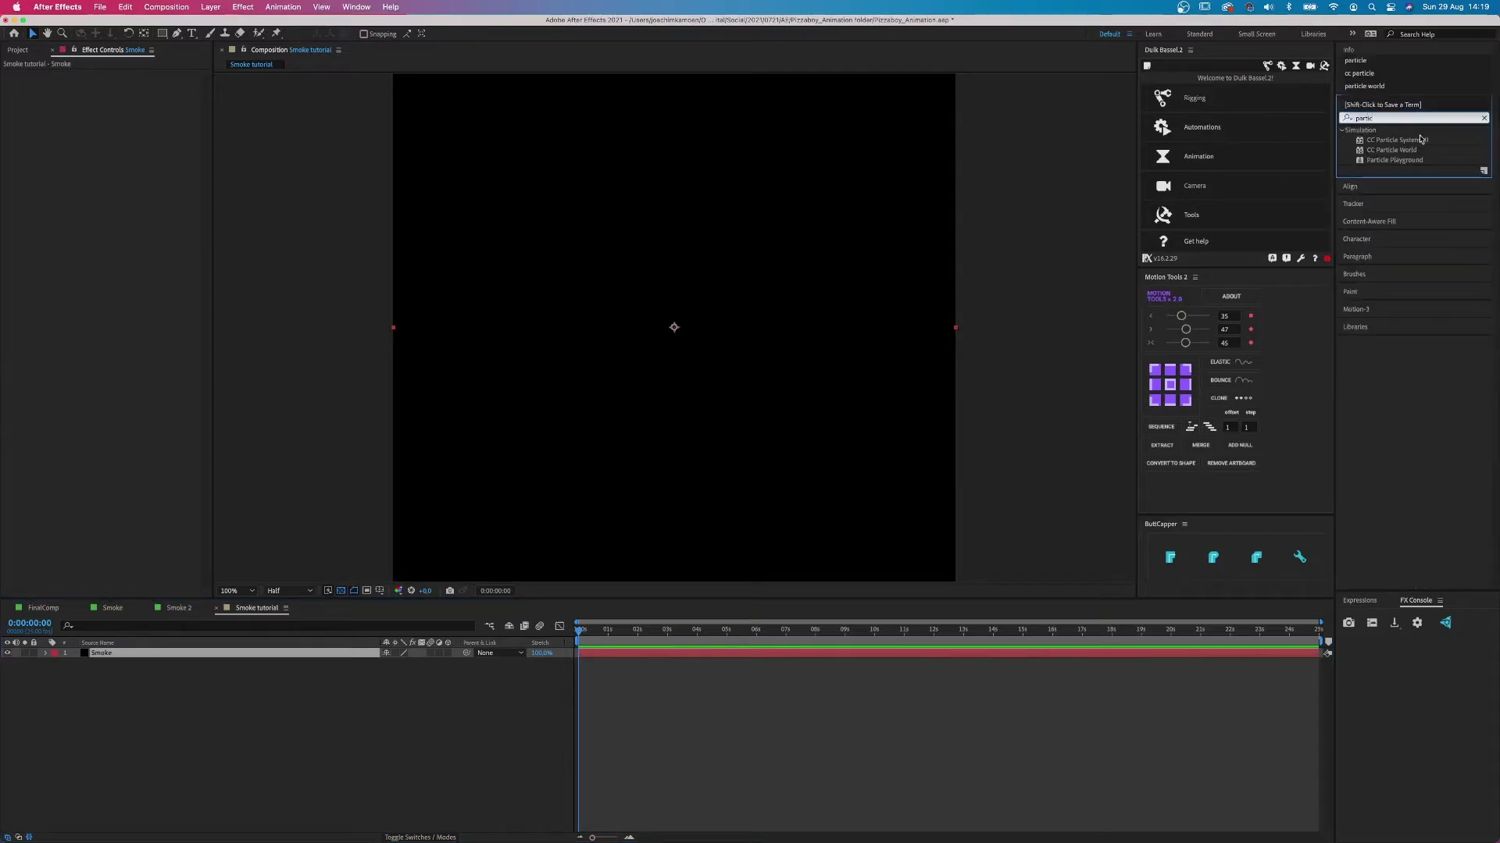
pyautogui.moveTo(1421, 139); pyautogui.dragTo(717, 654)
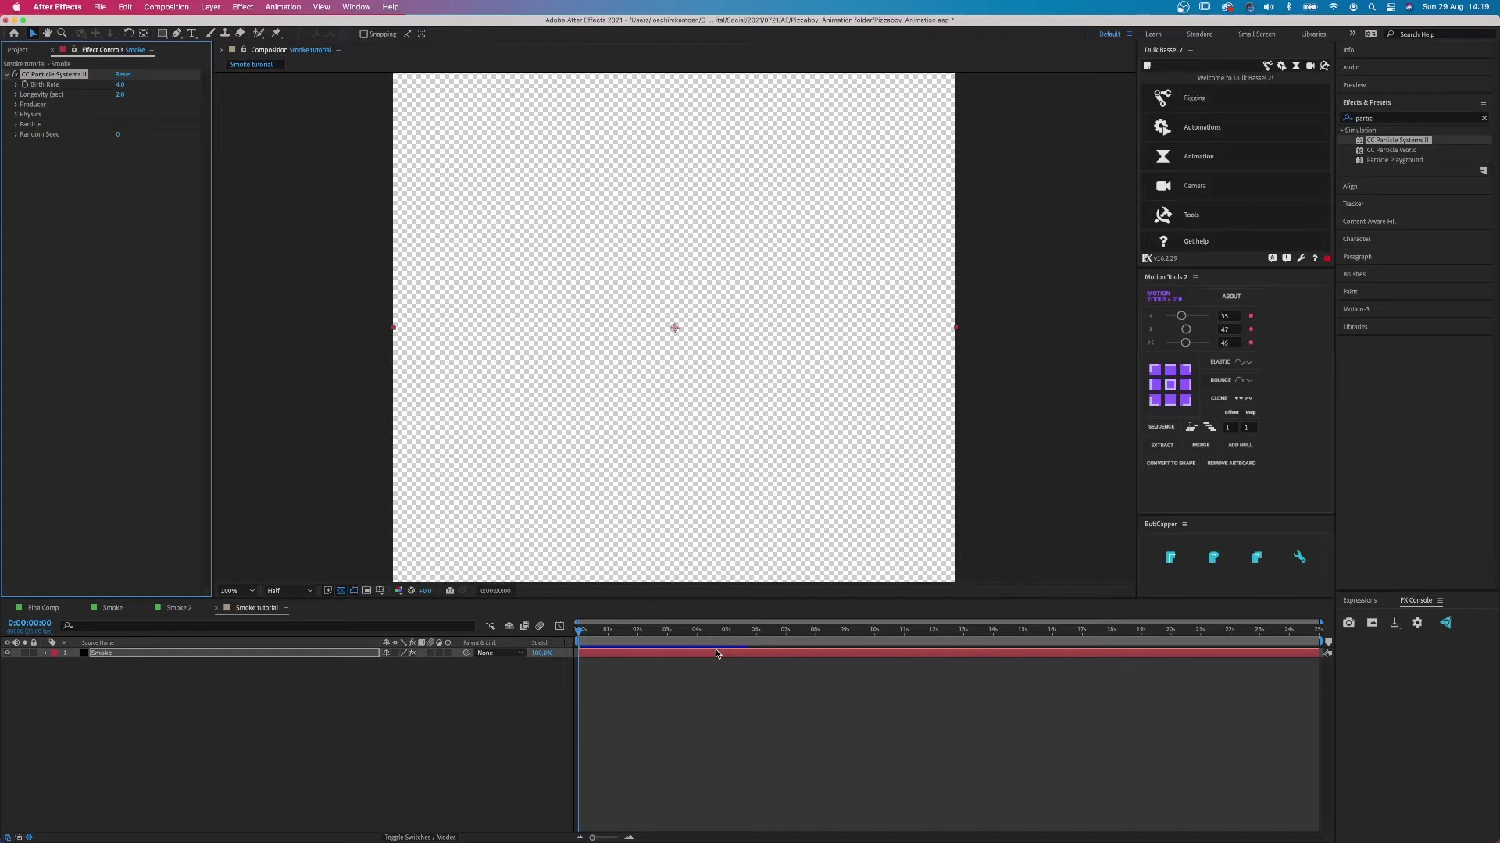
pyautogui.press('space')
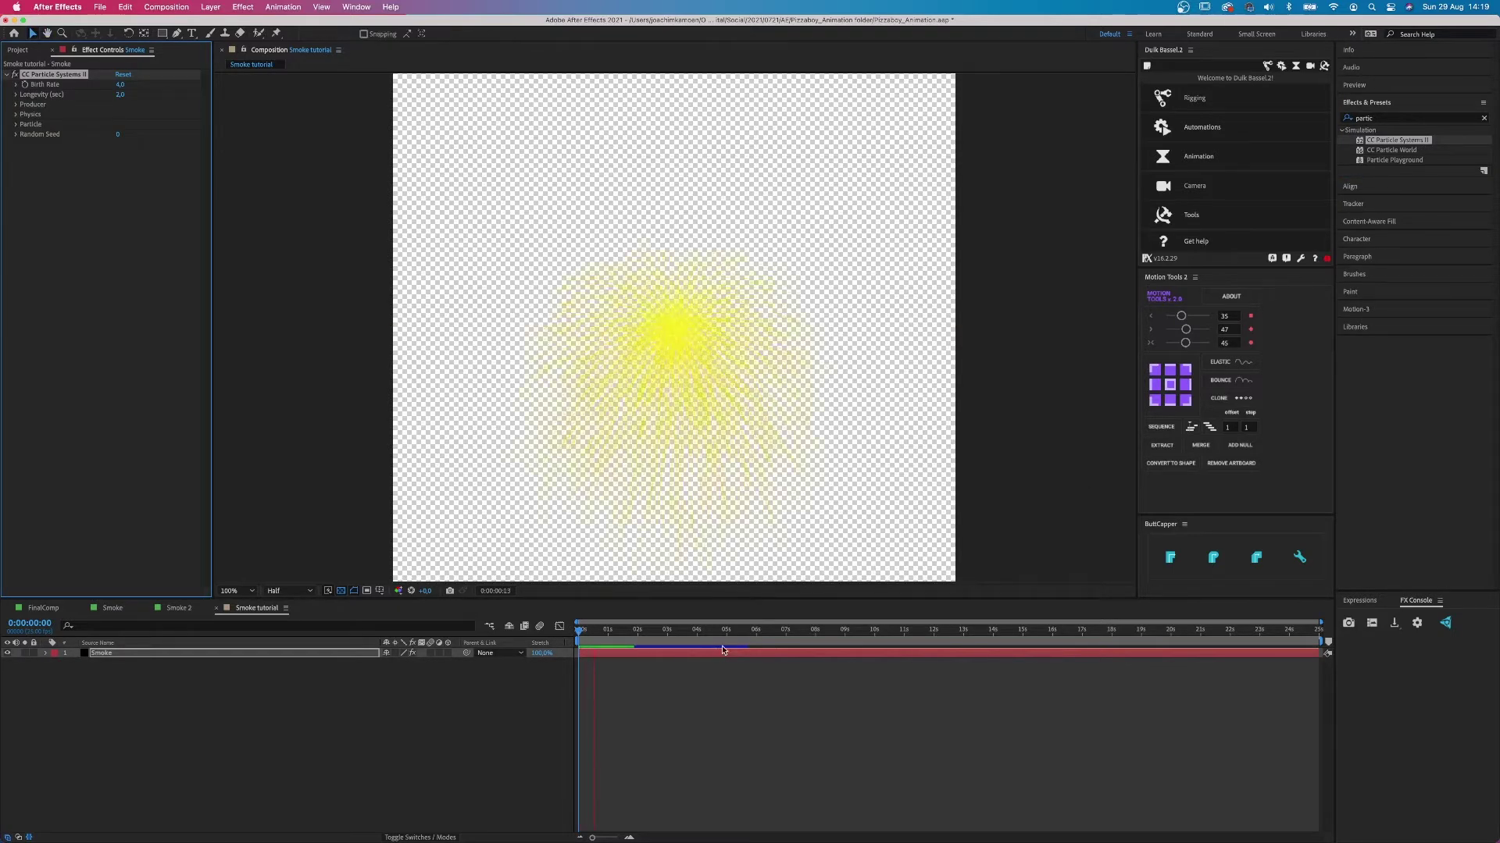
# Step: Hide the transparency grid, set Physics Animation to Fire, and move the emitter near the bottom
pyautogui.click(340, 590)
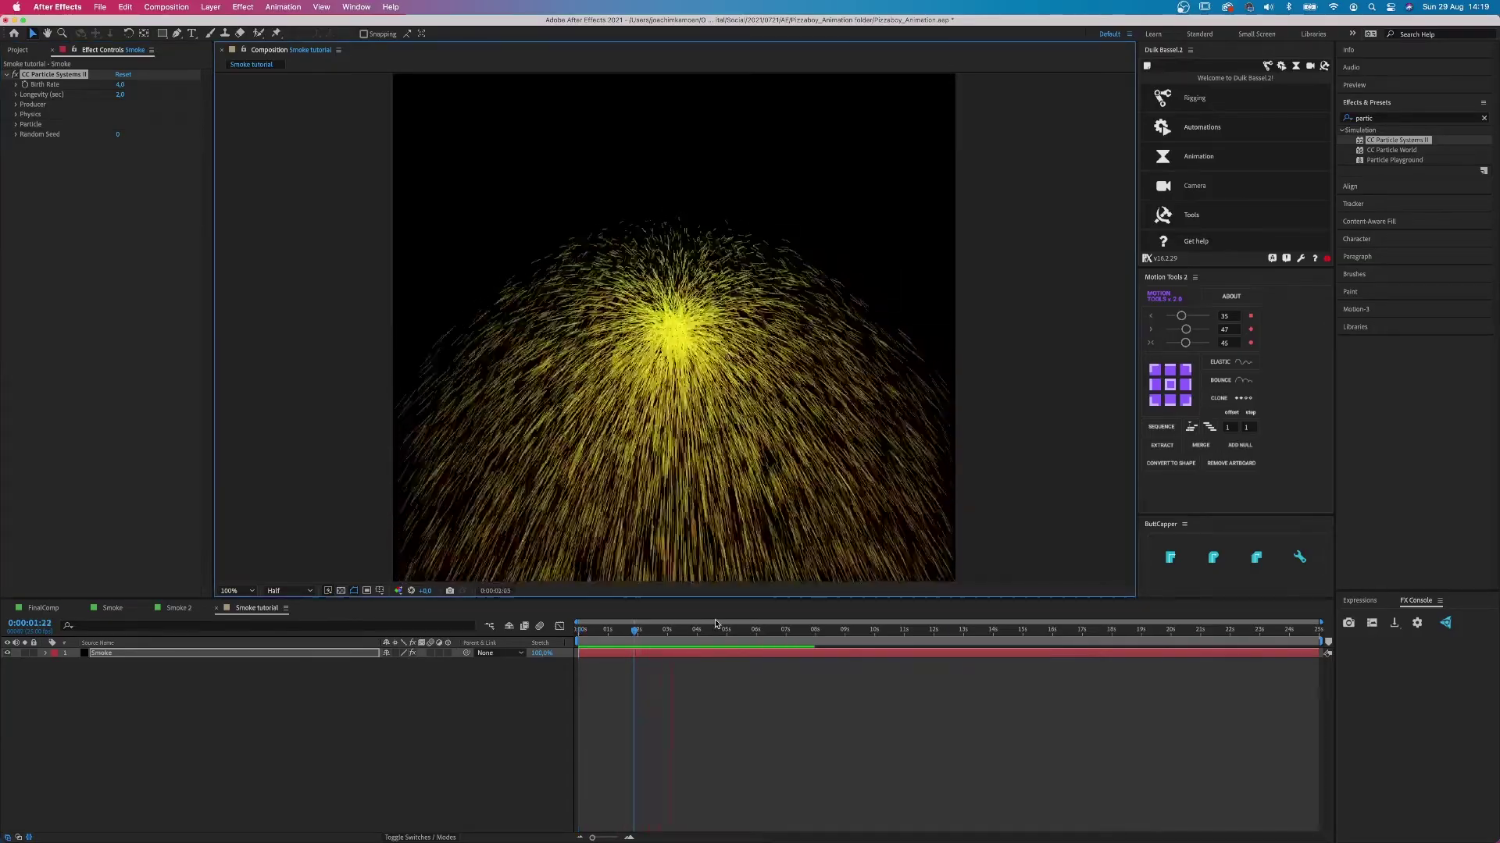
pyautogui.press('space')
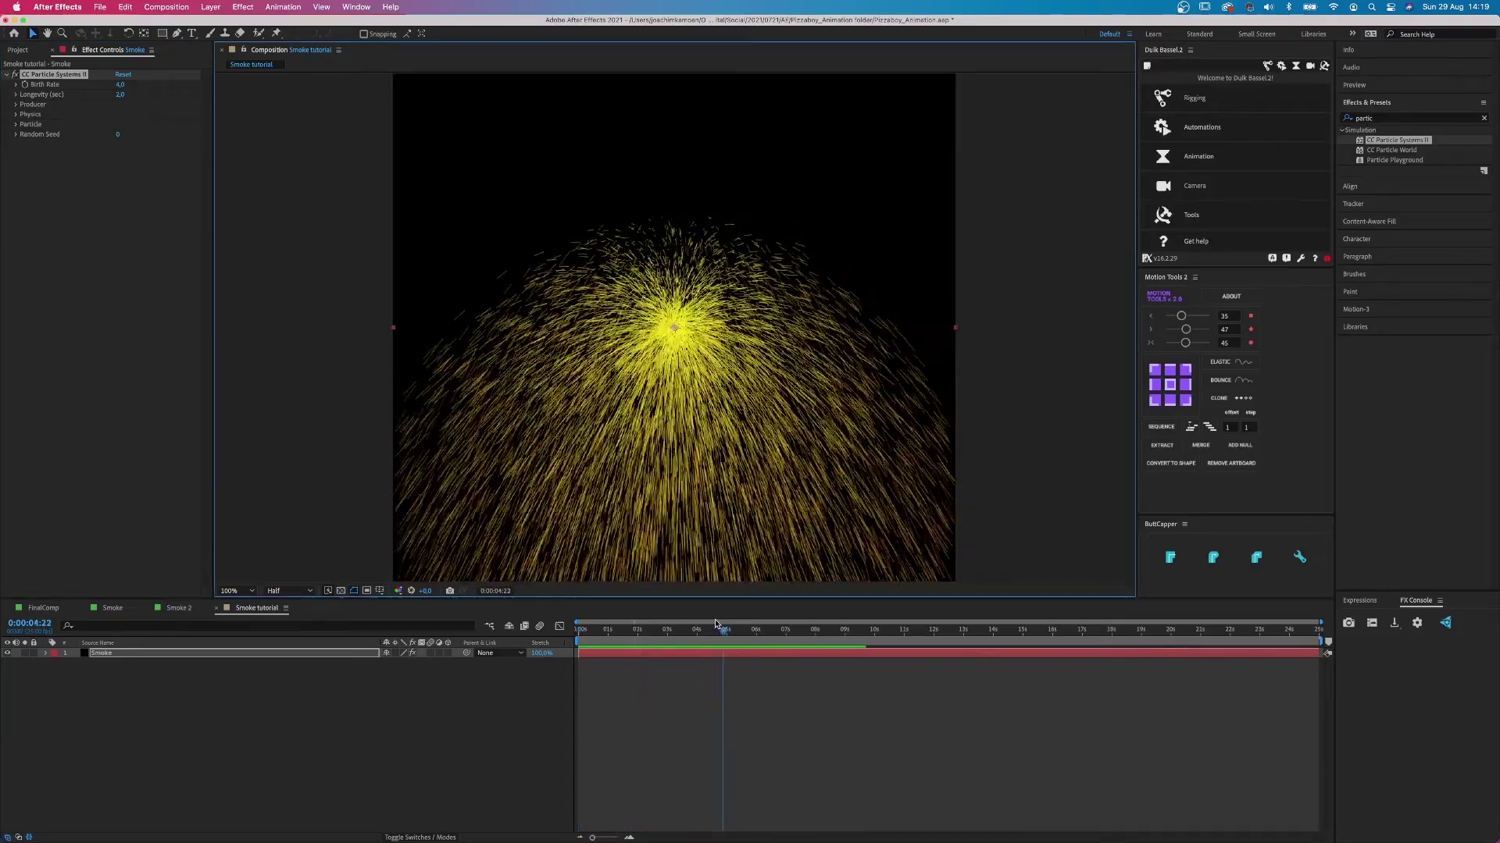
pyautogui.click(16, 115)
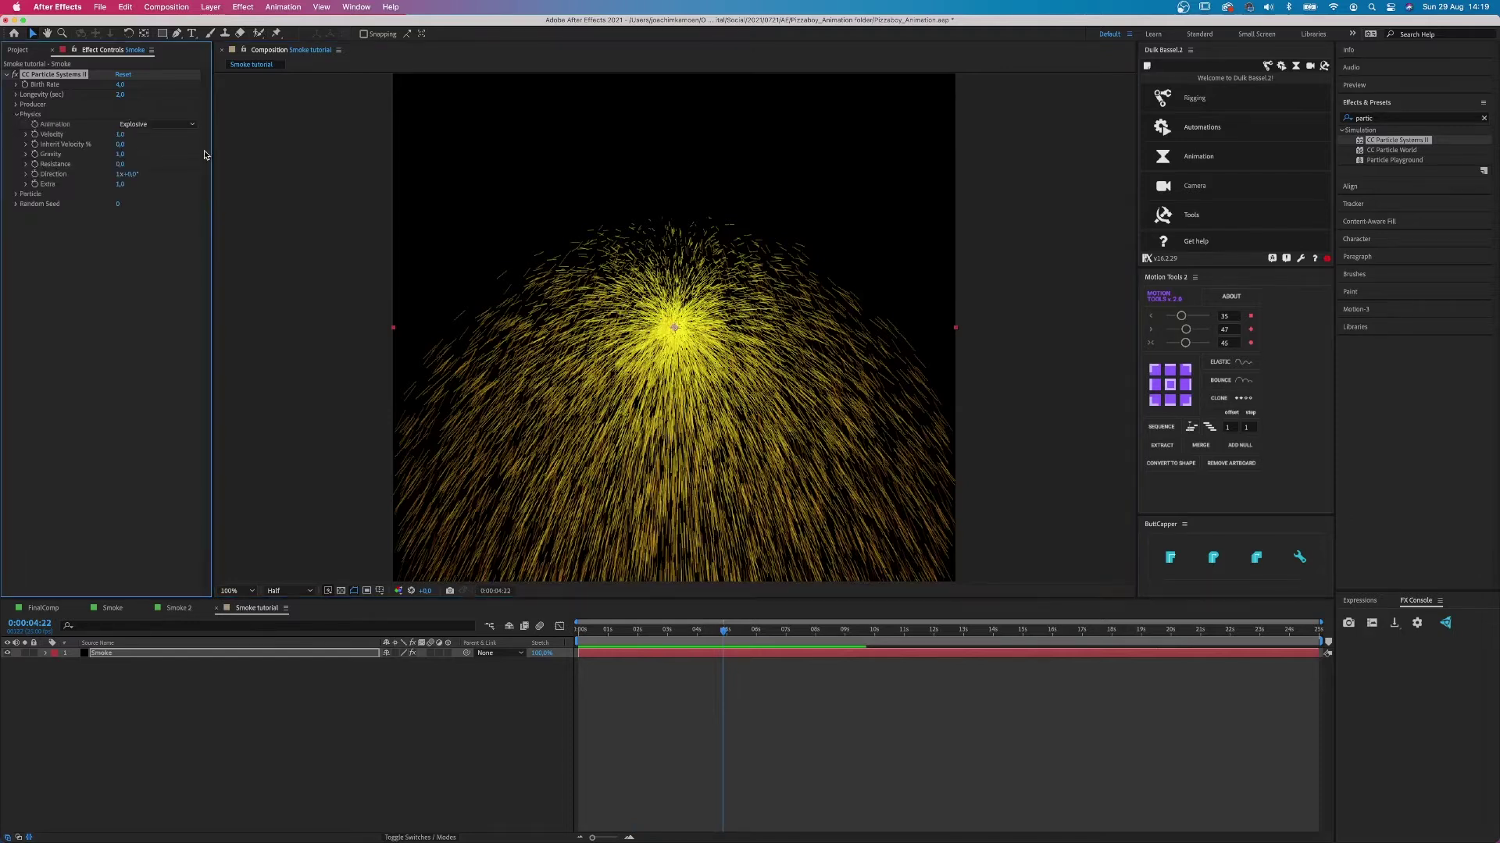
pyautogui.click(188, 126)
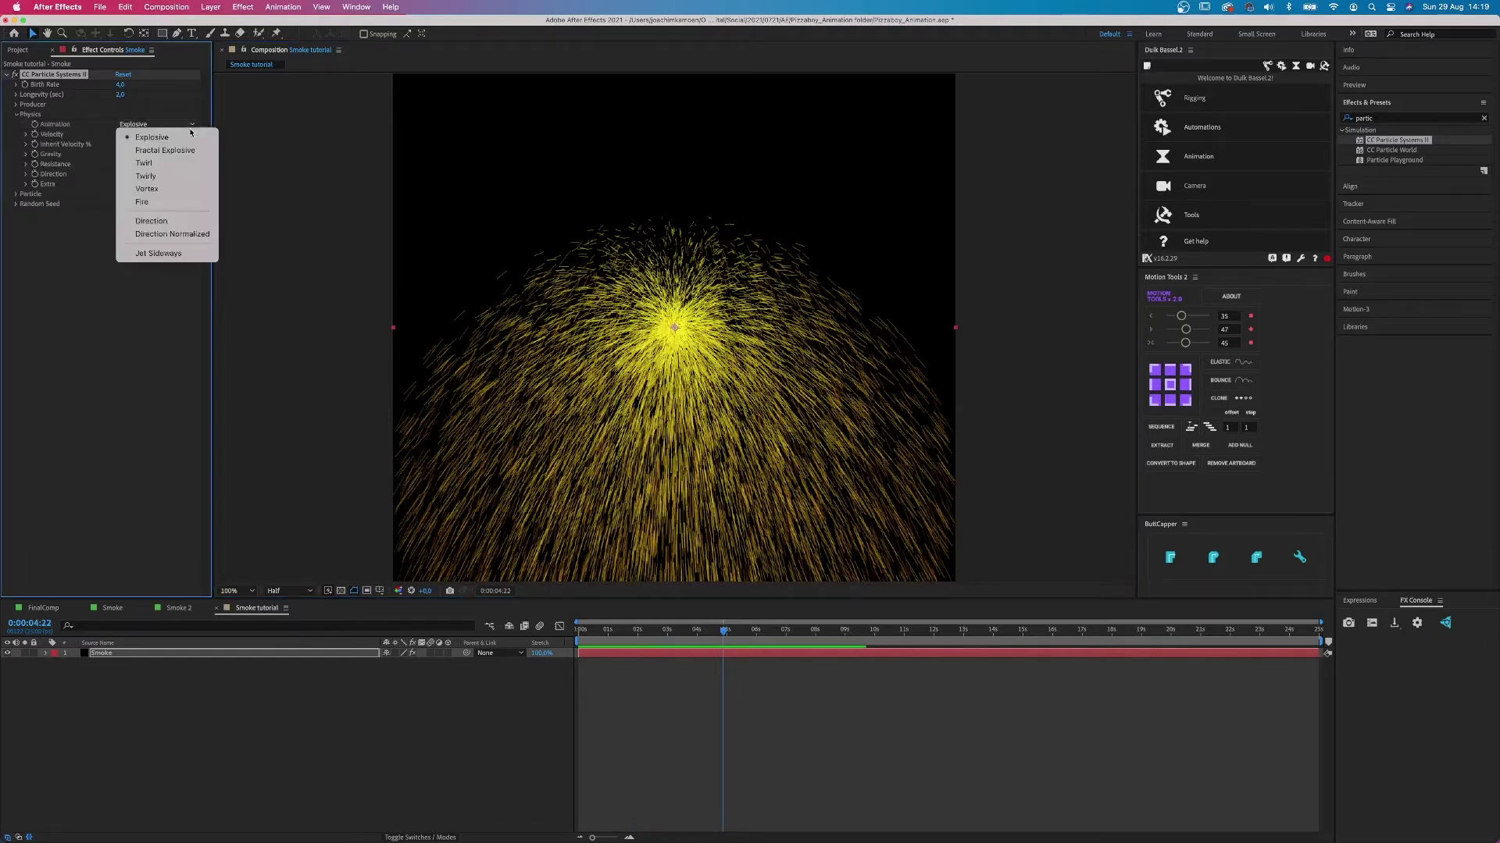
pyautogui.click(143, 203)
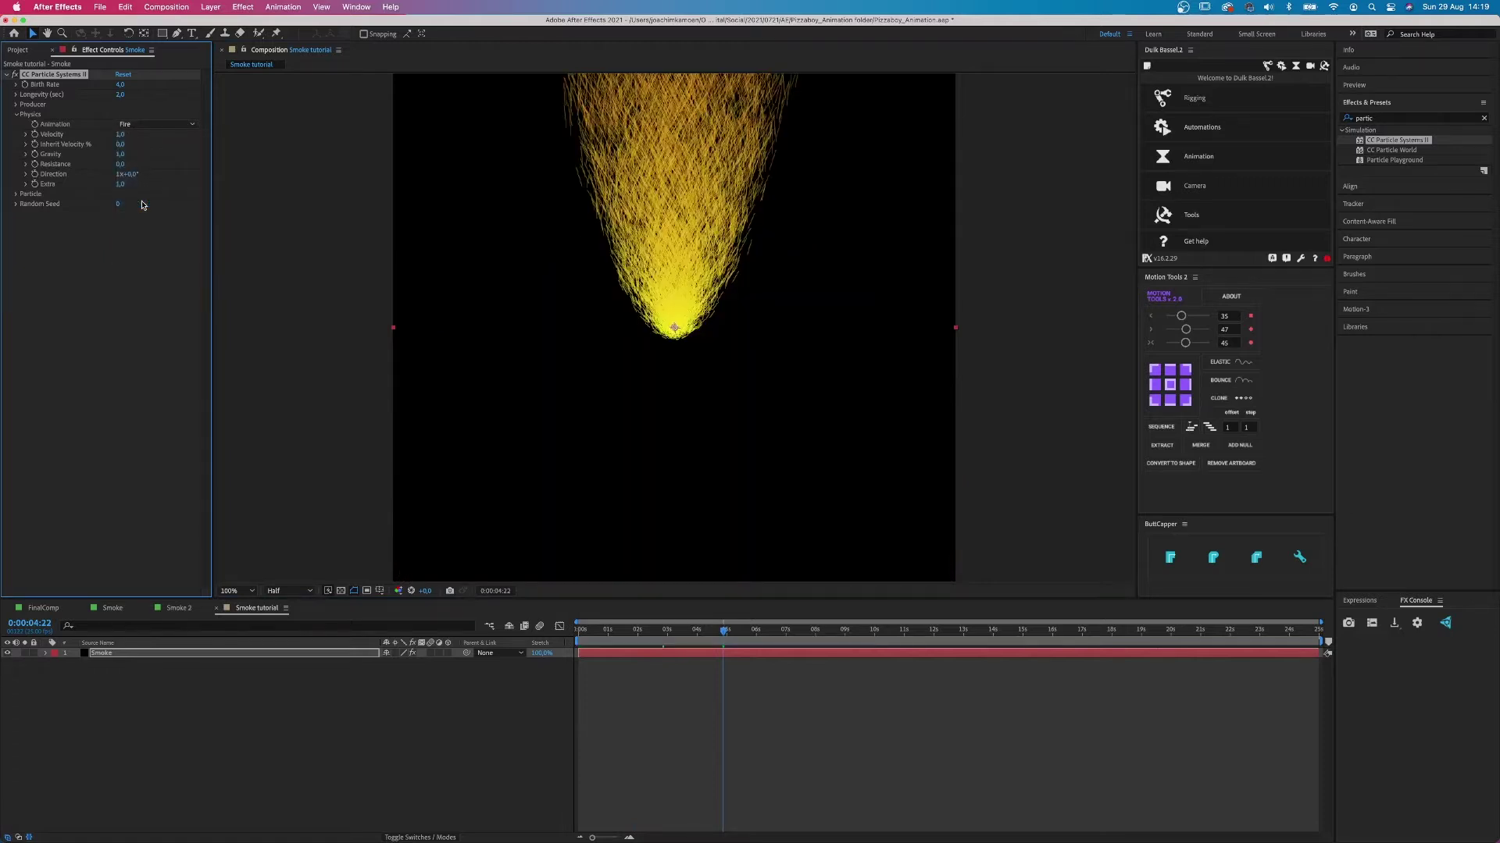
pyautogui.moveTo(676, 332); pyautogui.dragTo(687, 564)
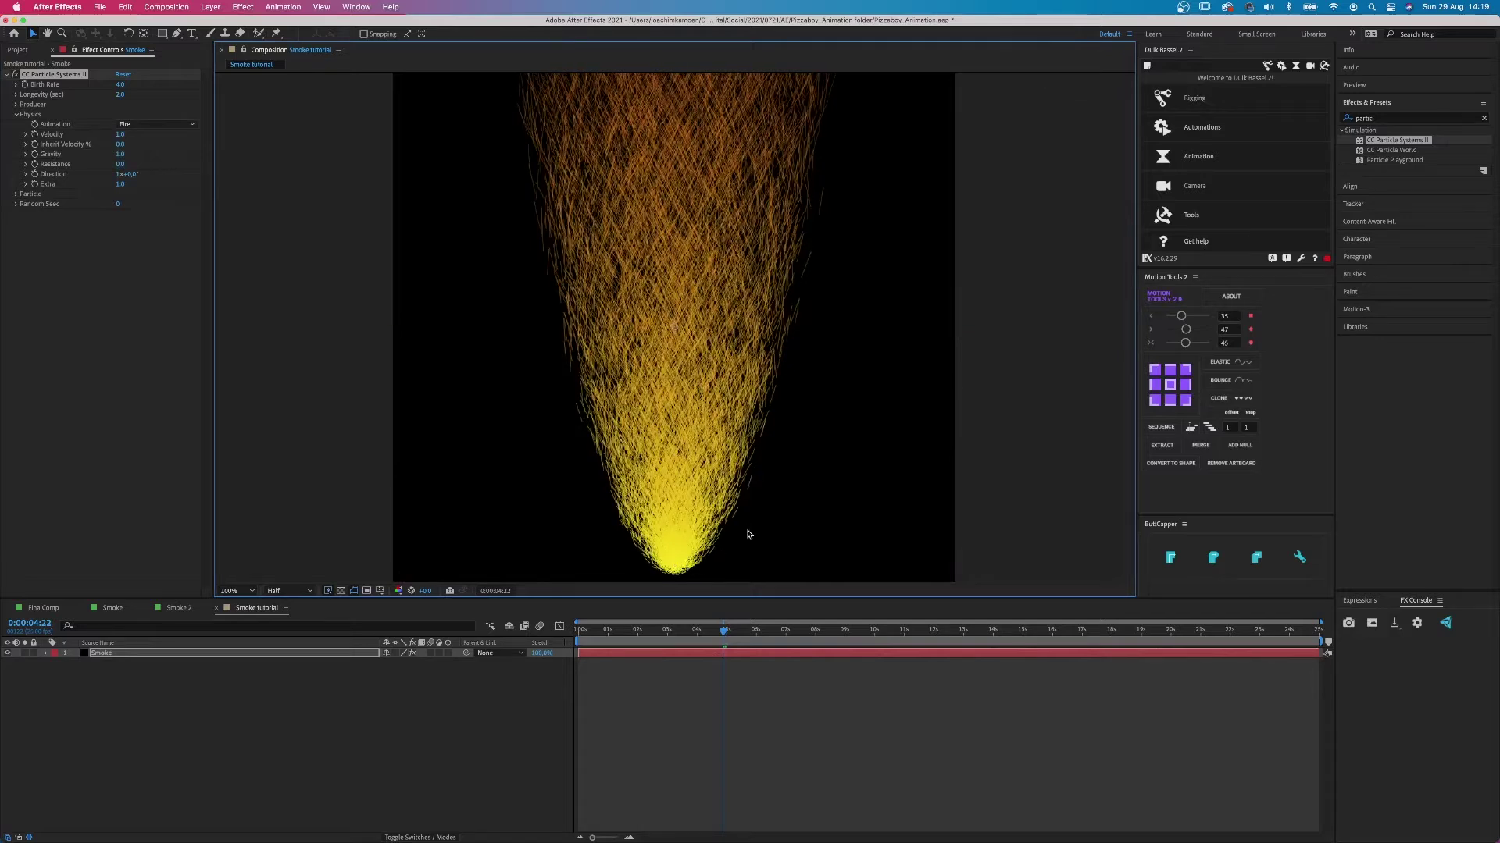
pyautogui.press('space')
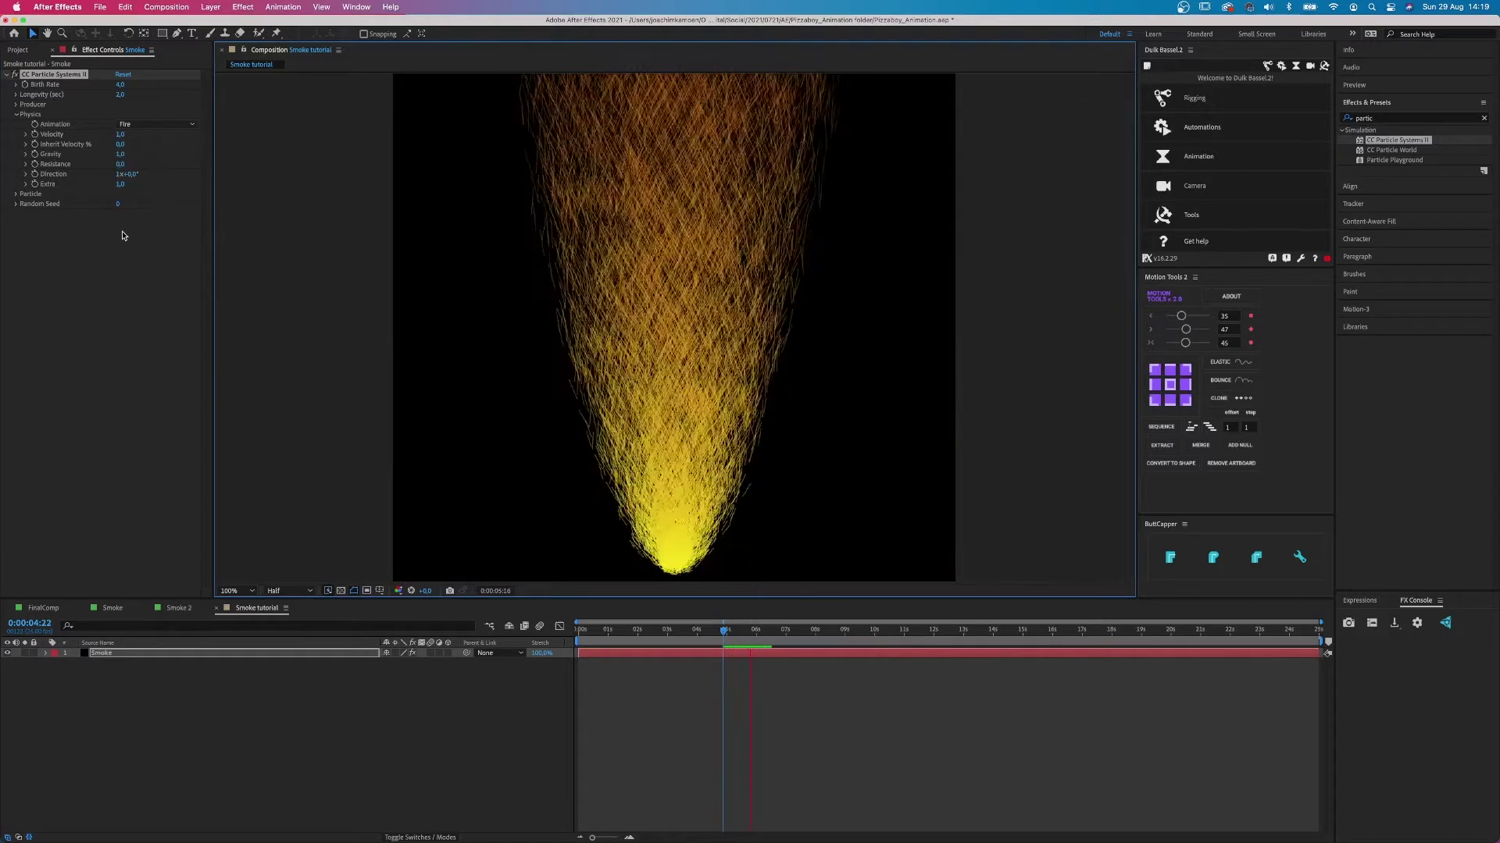
pyautogui.press('space')
# Step: Set Particle Type to Lens Convex, show the transparency grid again, and preview from the start
pyautogui.click(15, 195)
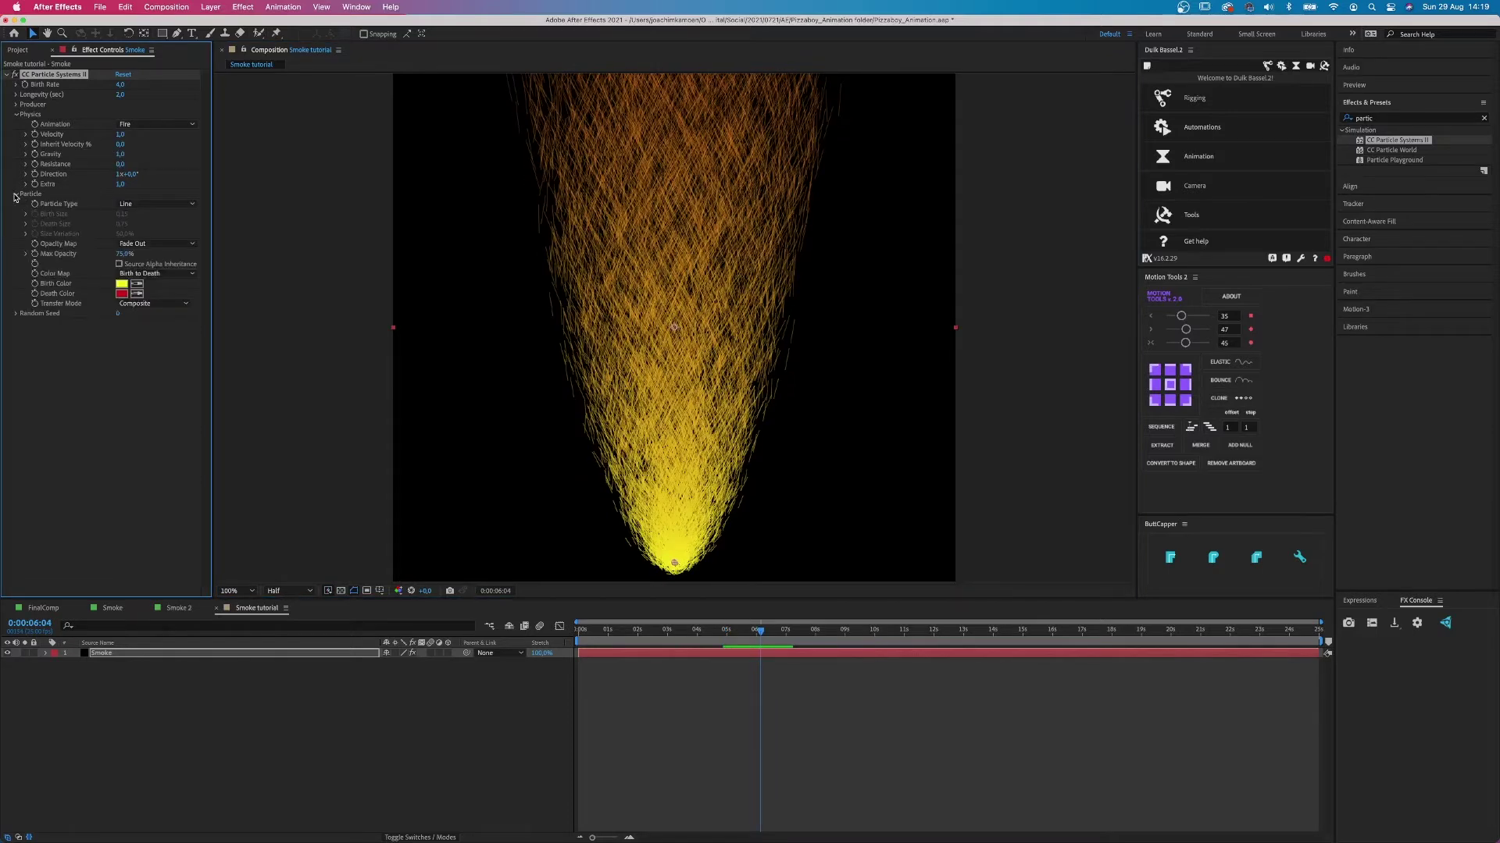
pyautogui.click(156, 206)
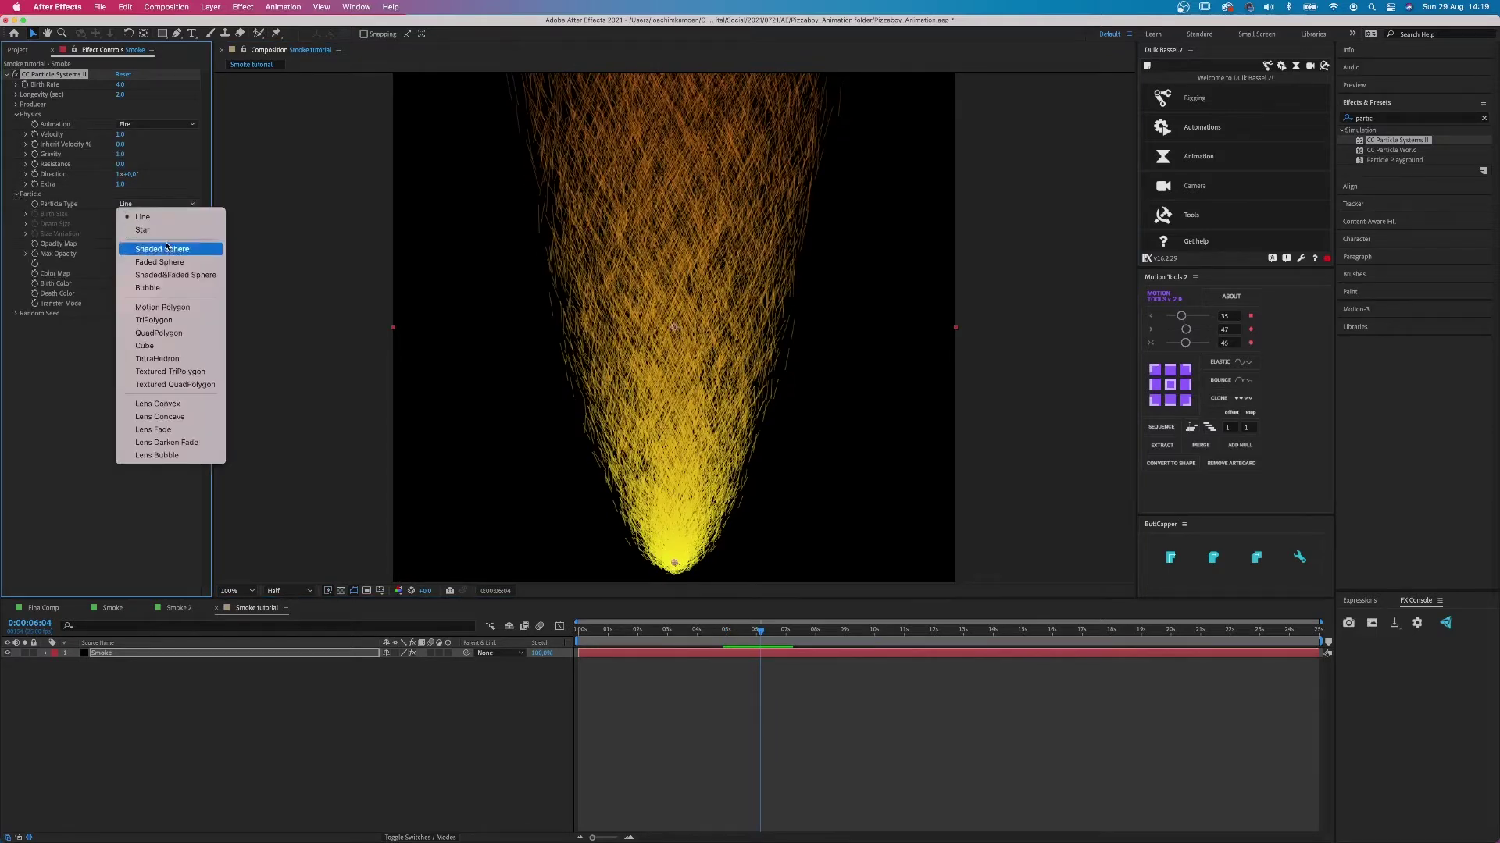
pyautogui.click(158, 405)
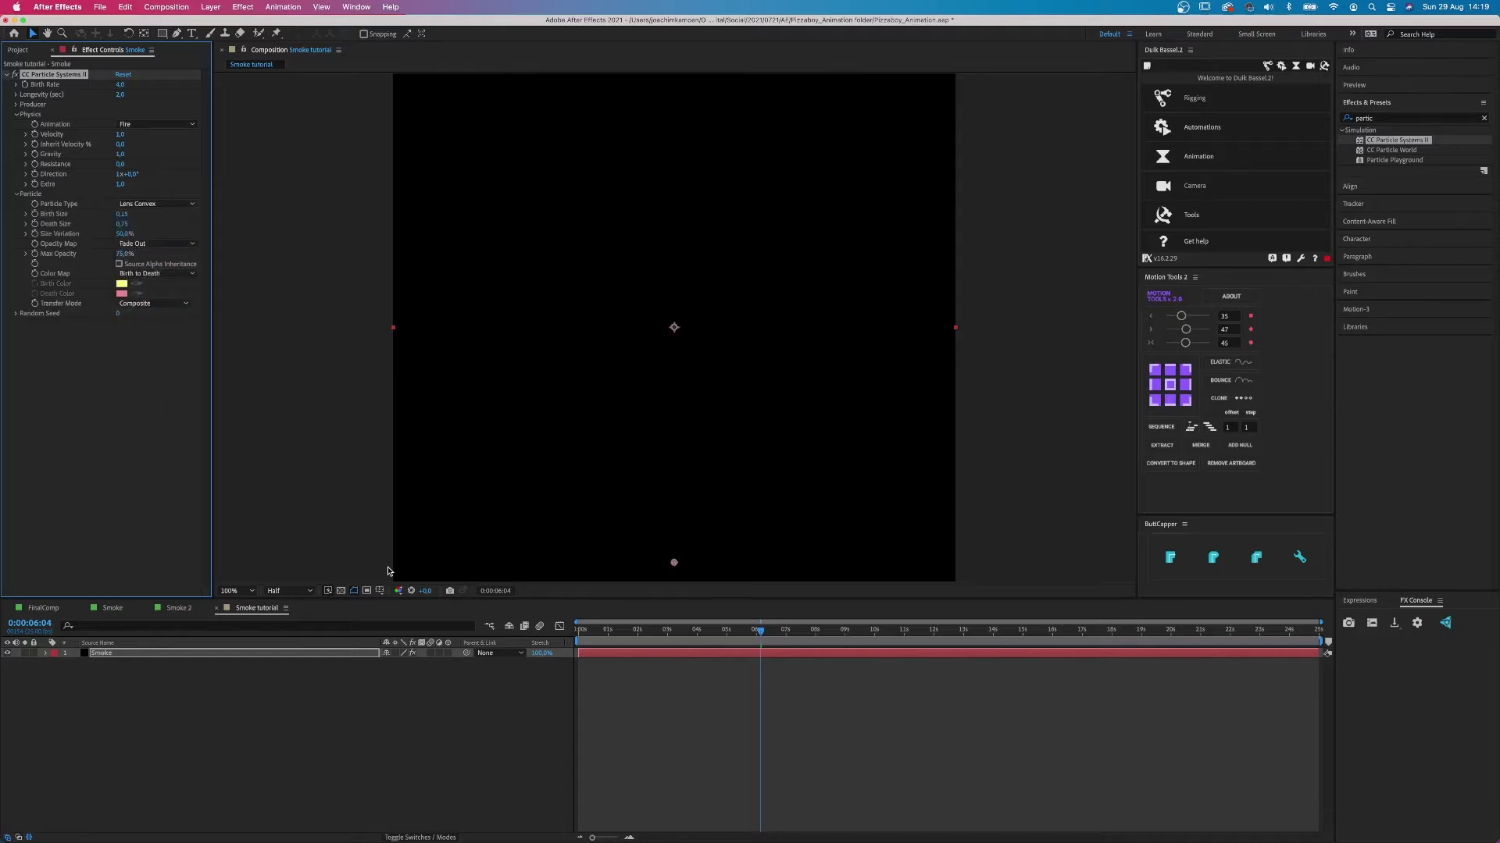
pyautogui.click(340, 591)
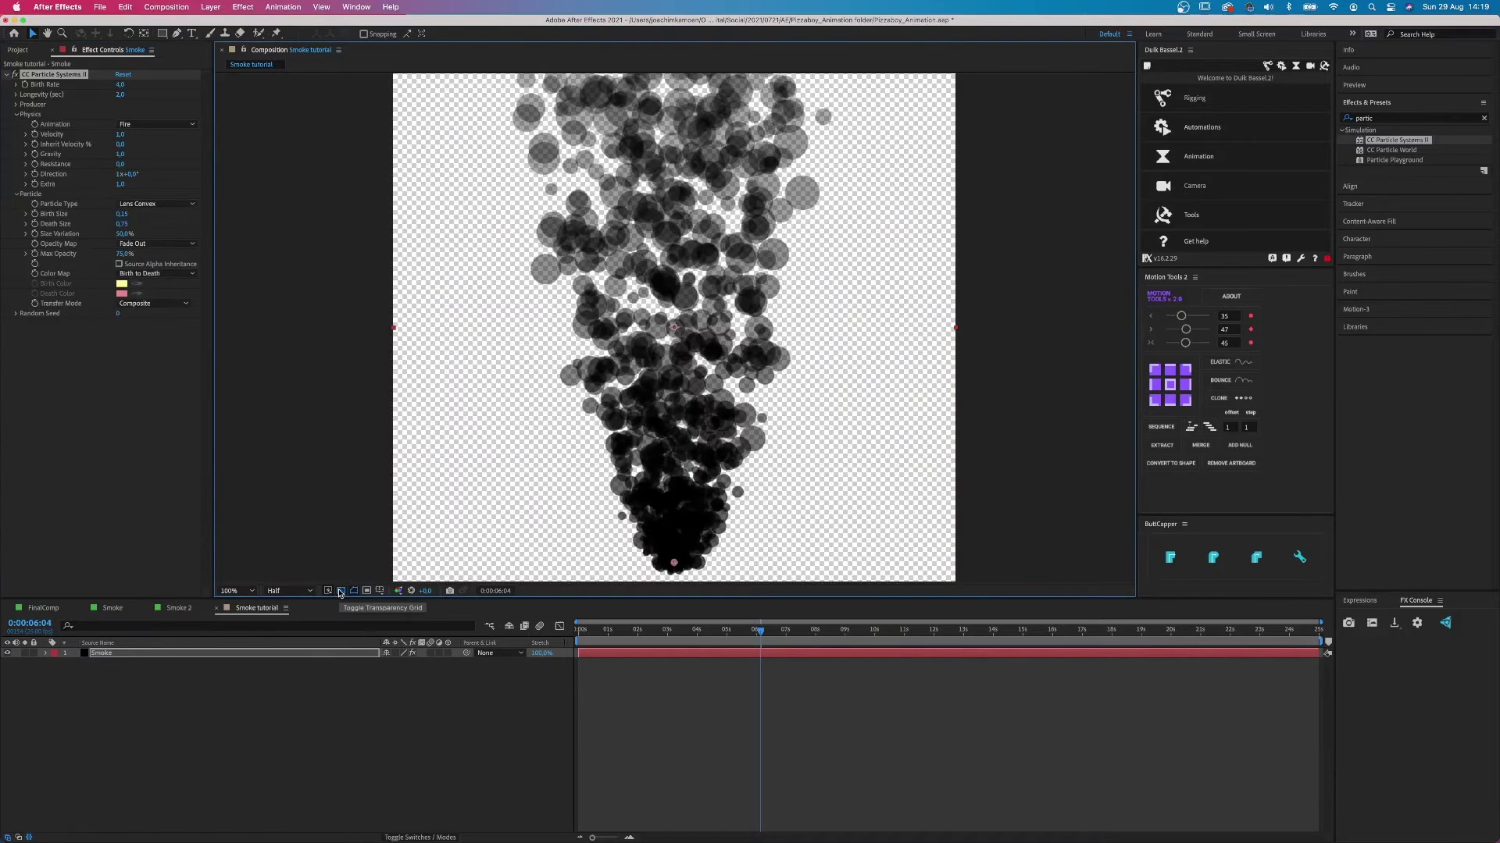
pyautogui.click(587, 634)
pyautogui.moveTo(587, 634); pyautogui.dragTo(565, 641)
pyautogui.press('space')
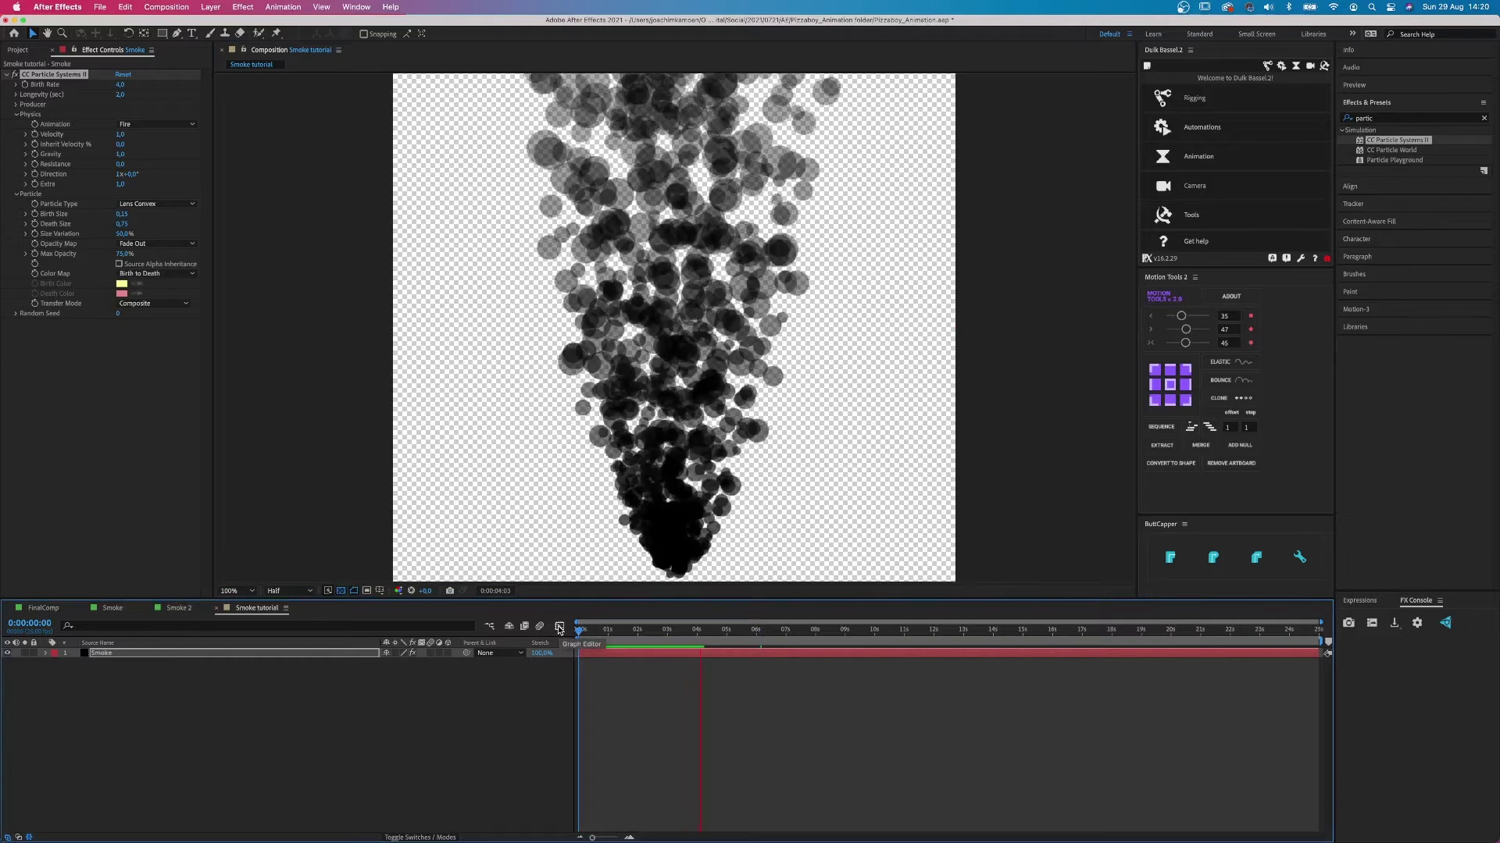
pyautogui.press('space')
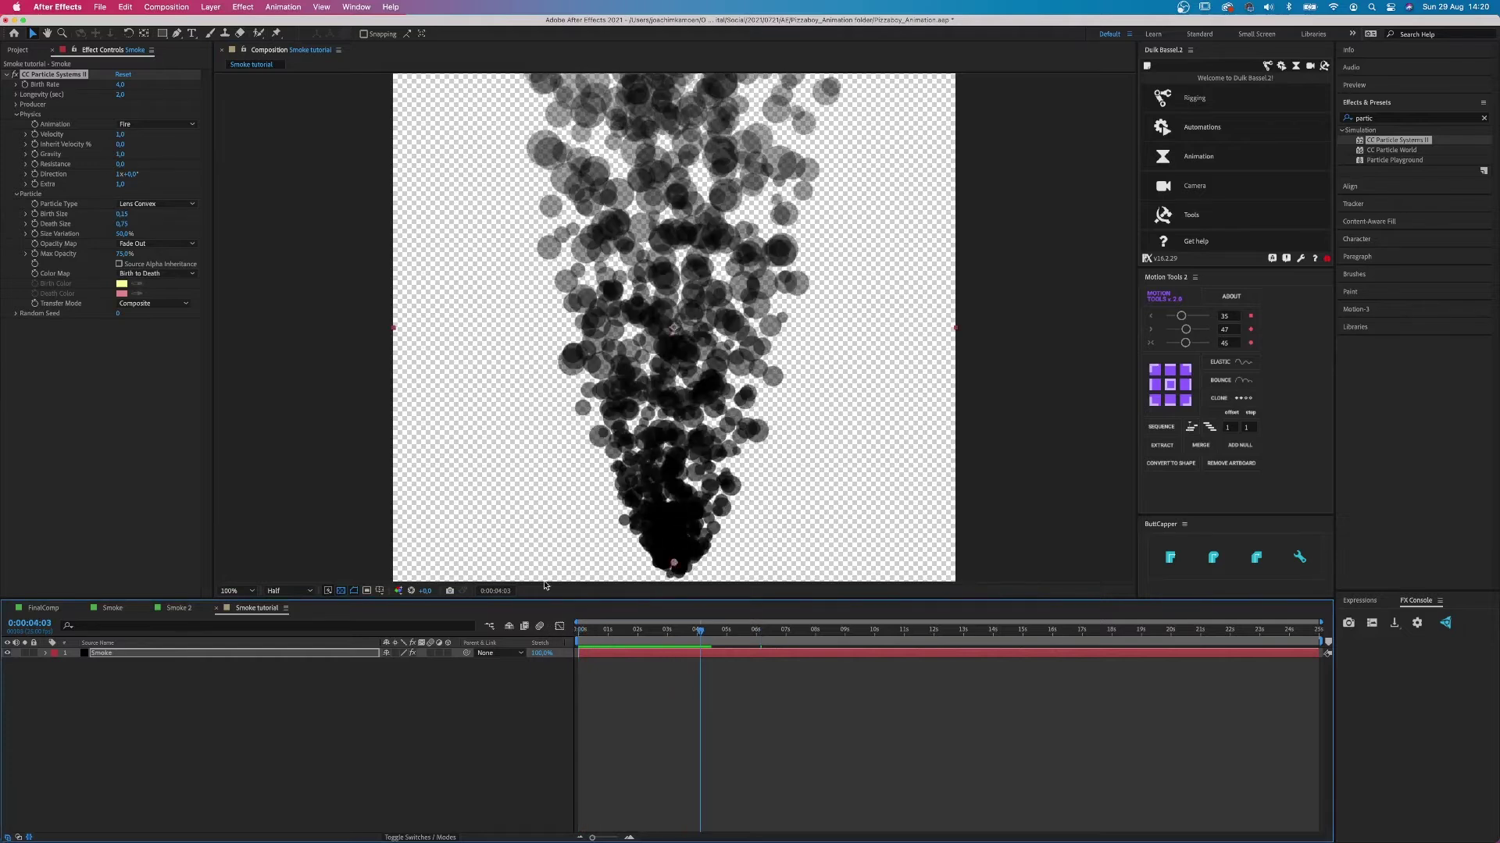
# Step: Keep particle opacity constant and set Birth Size 0 and Death Size 5
pyautogui.click(175, 249)
pyautogui.click(167, 257)
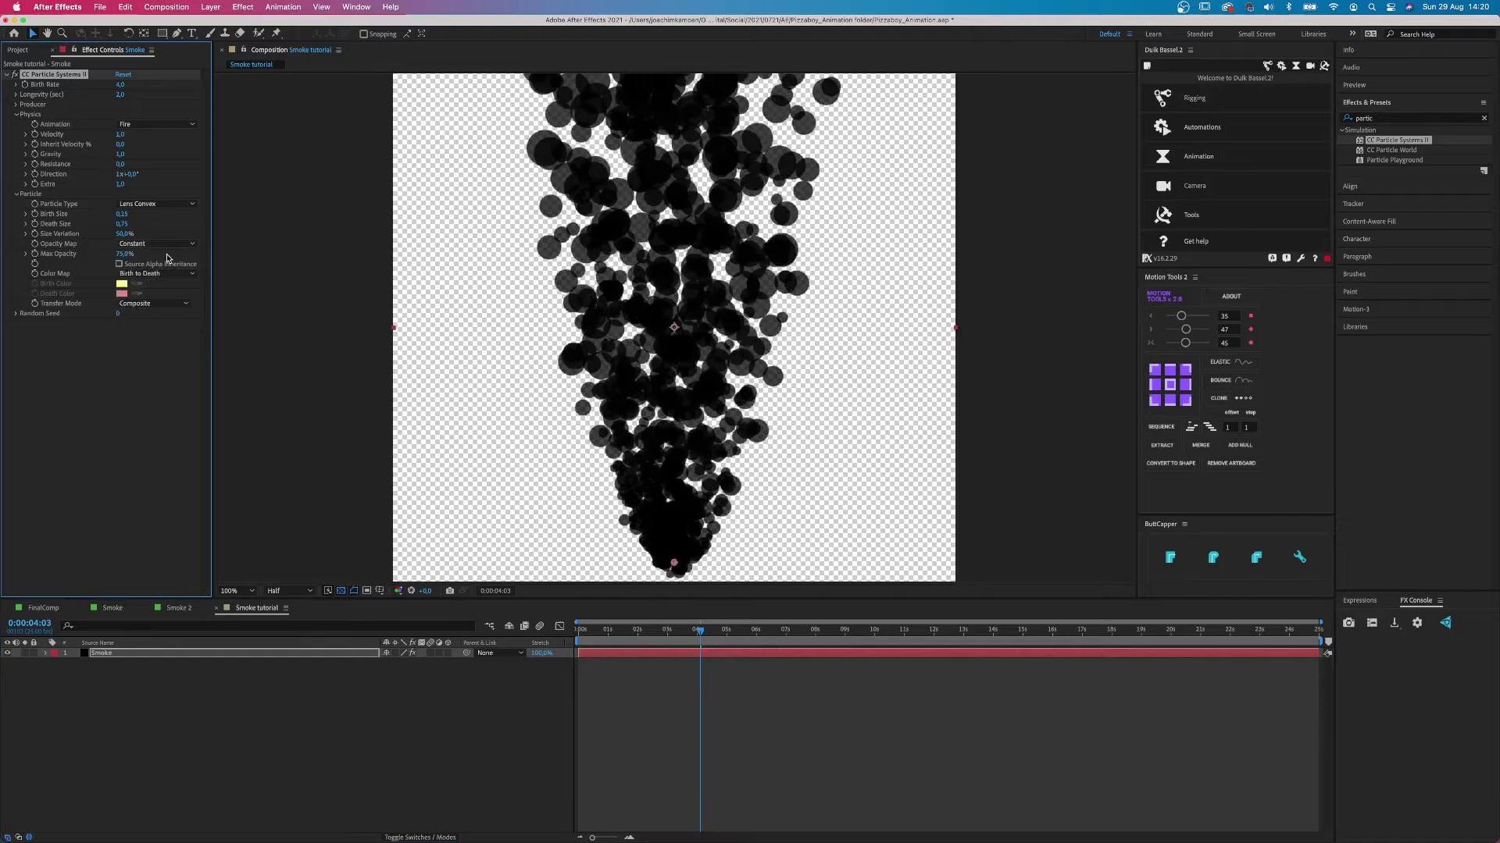
pyautogui.click(123, 214)
pyautogui.write('0')
pyautogui.press('Tab')
pyautogui.write('5')
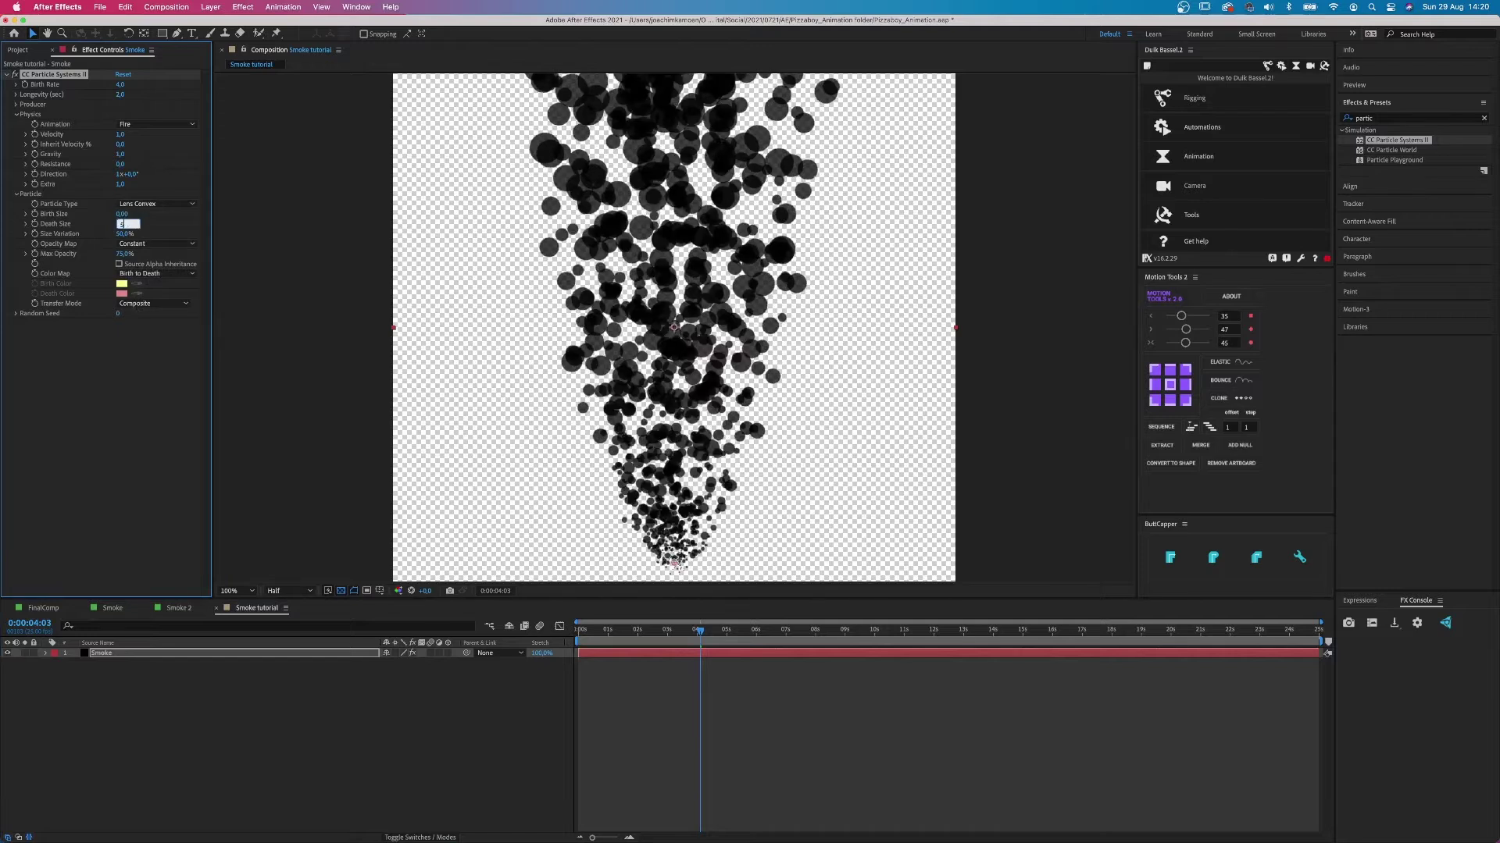
pyautogui.press('Return')
# Step: Set Birth Rate to 0,3 and preview the particles from the start
pyautogui.click(138, 85)
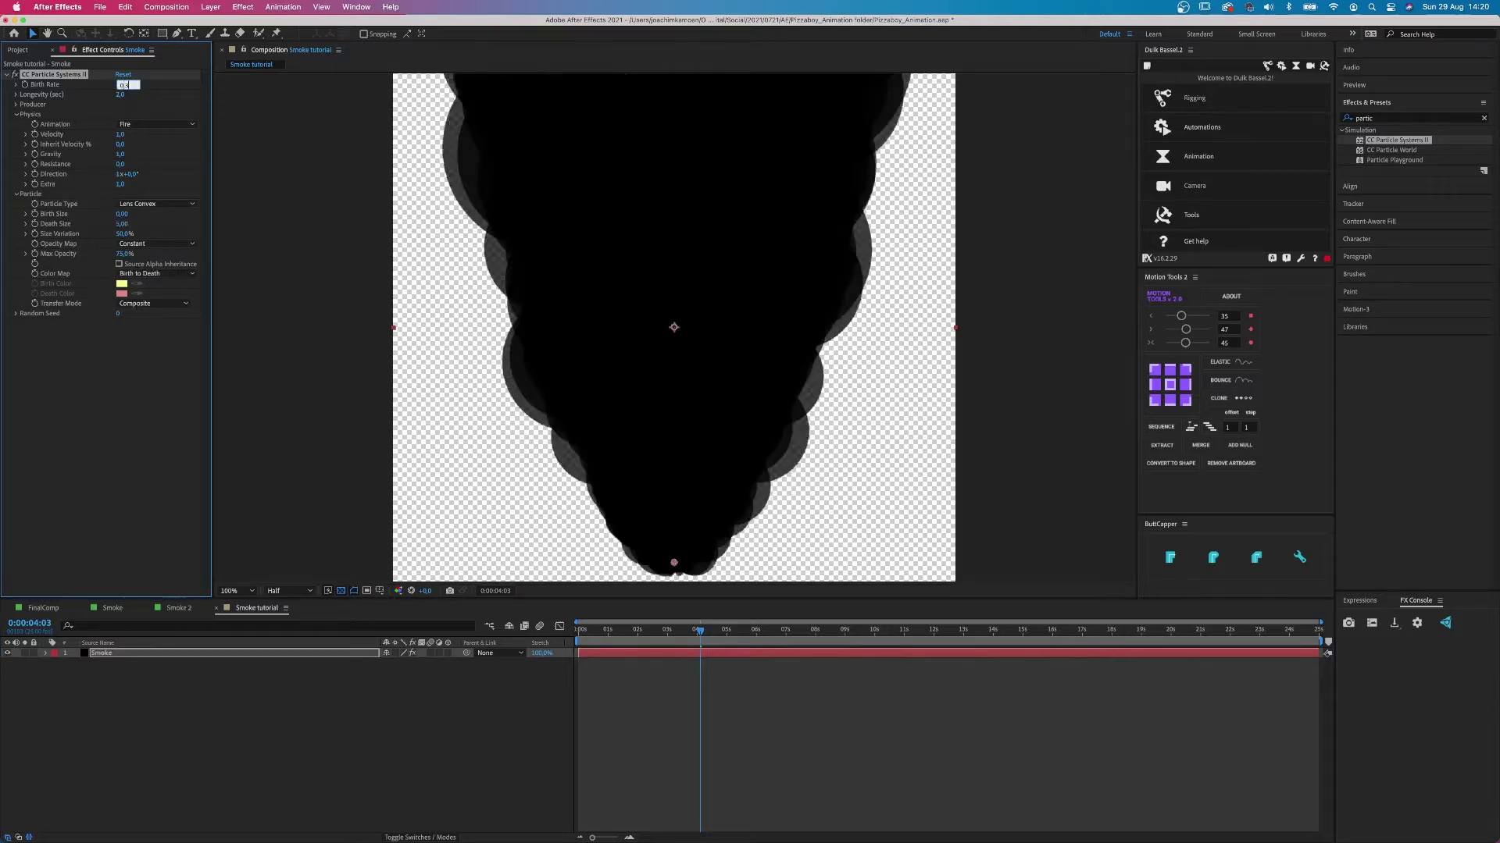
pyautogui.write('0,3')
pyautogui.press('Return')
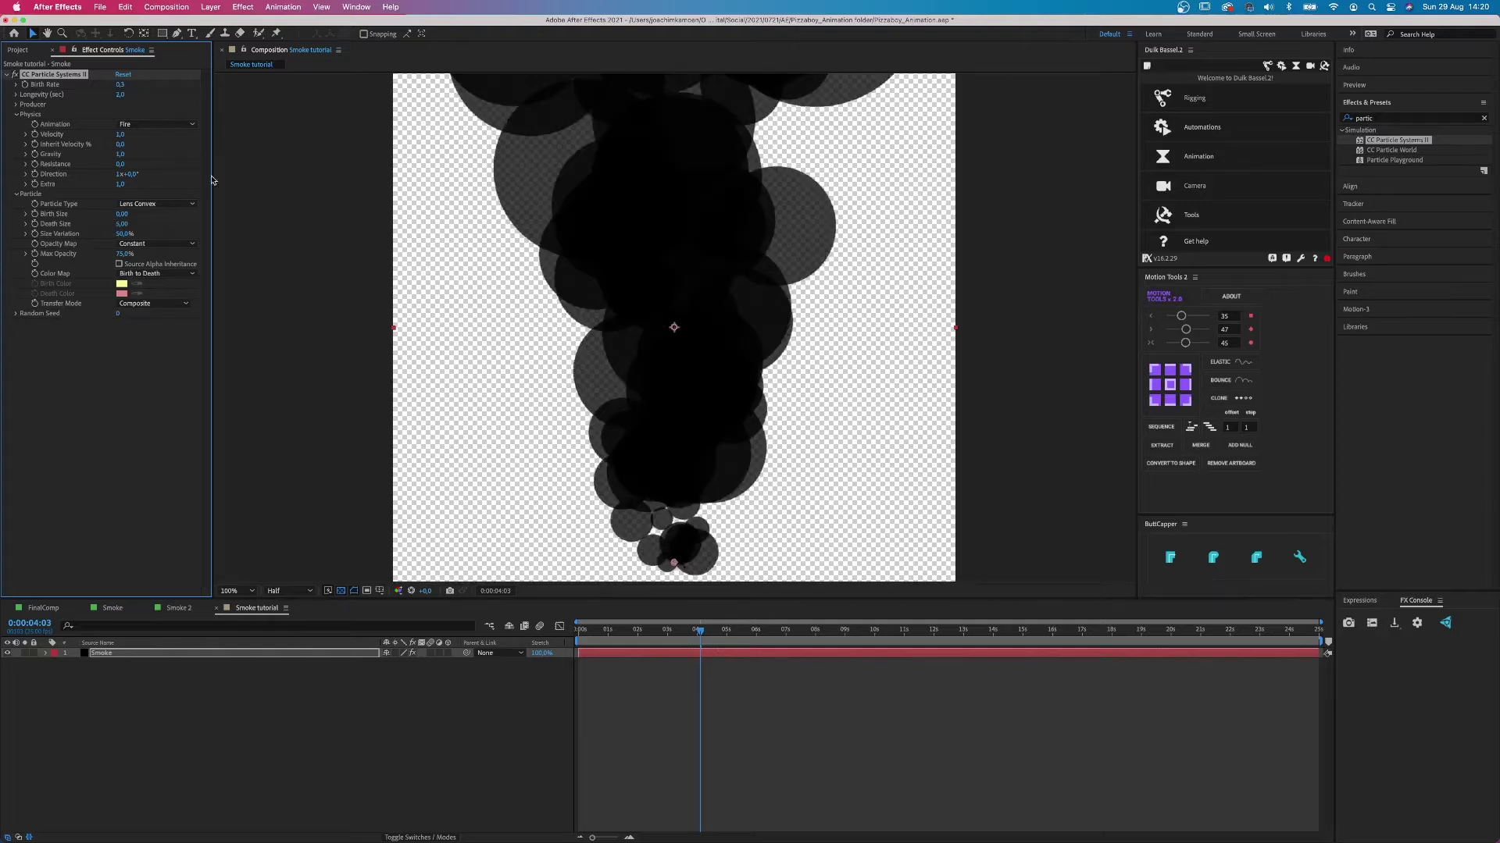
pyautogui.click(579, 631)
pyautogui.press('space')
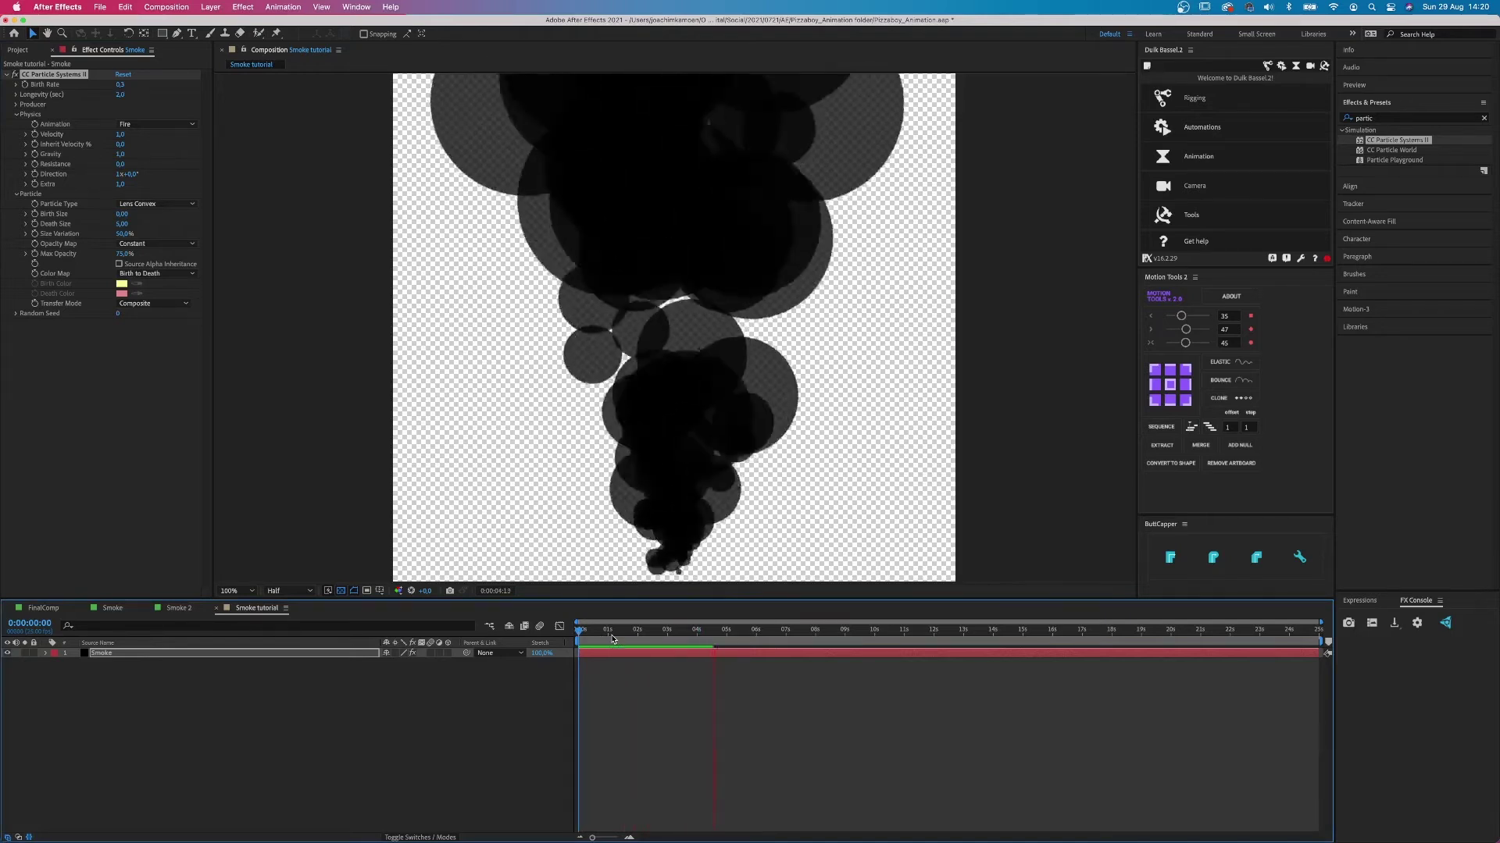
pyautogui.press('space')
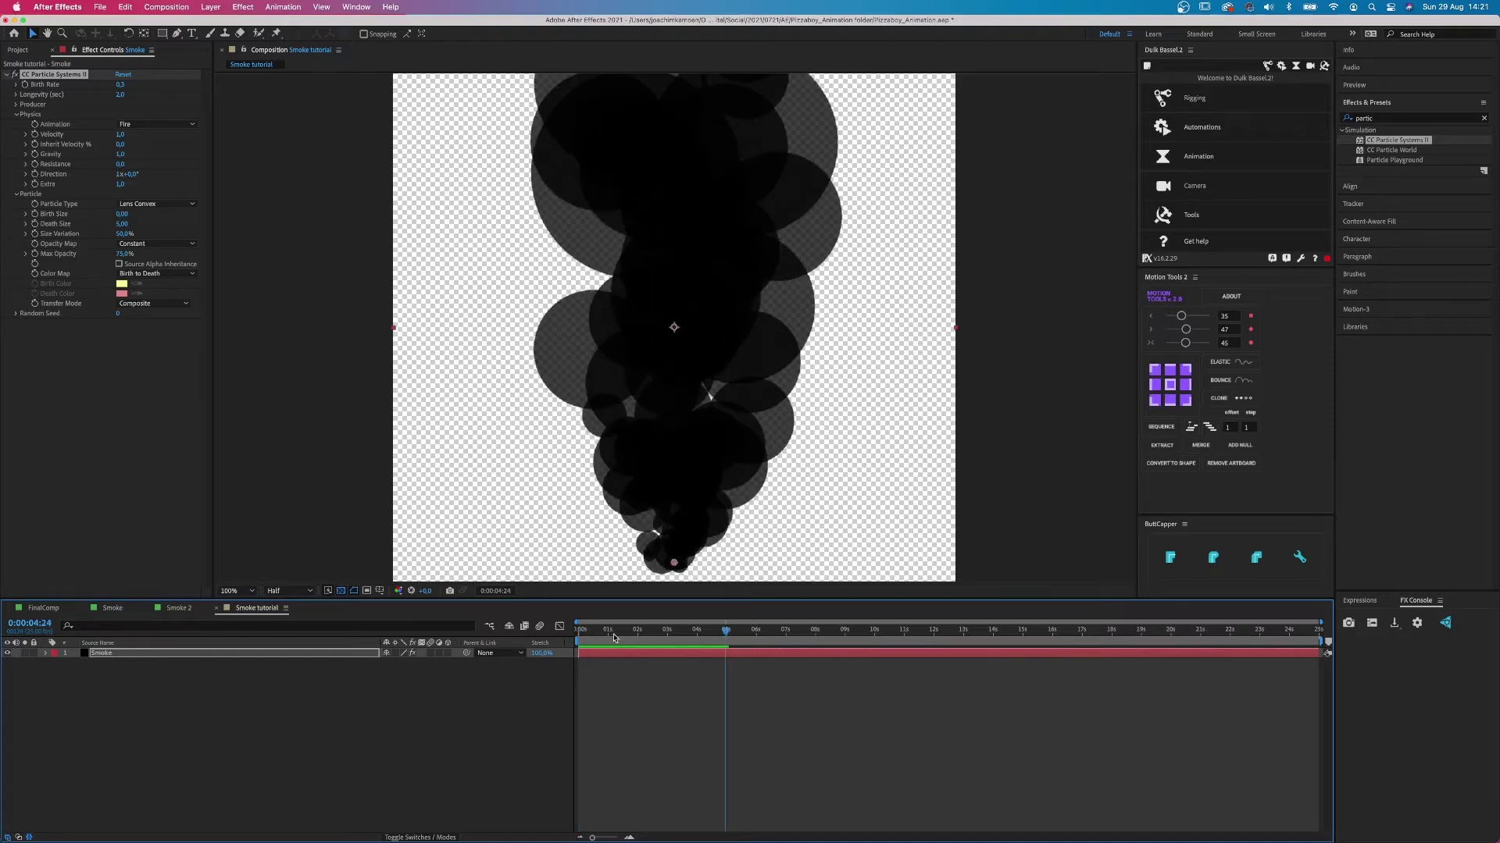
# Step: Set particle Longevity to 3,6
pyautogui.click(120, 95)
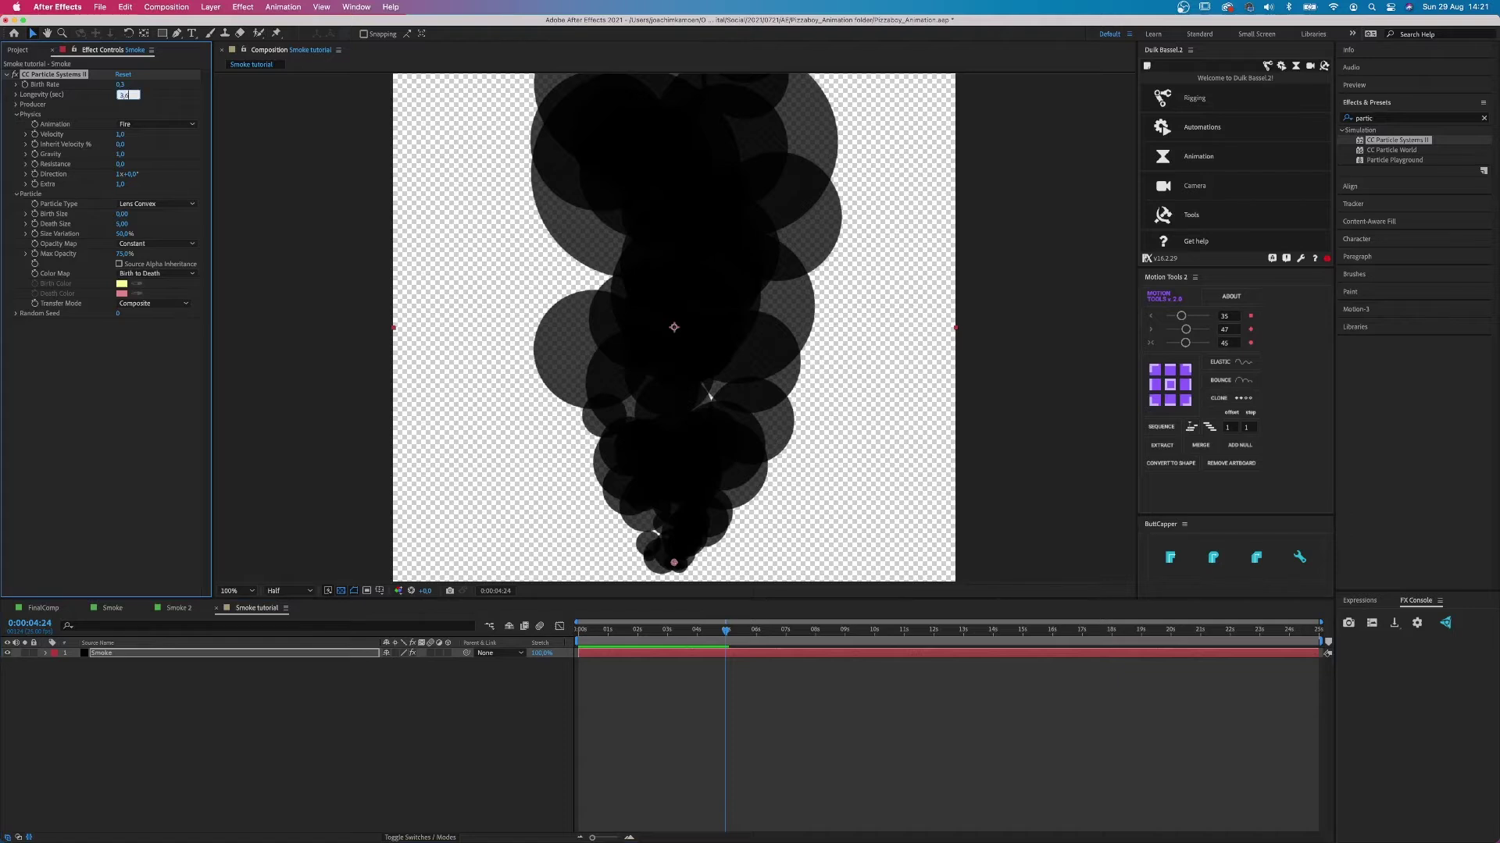
pyautogui.write('3,6')
pyautogui.press('Return')
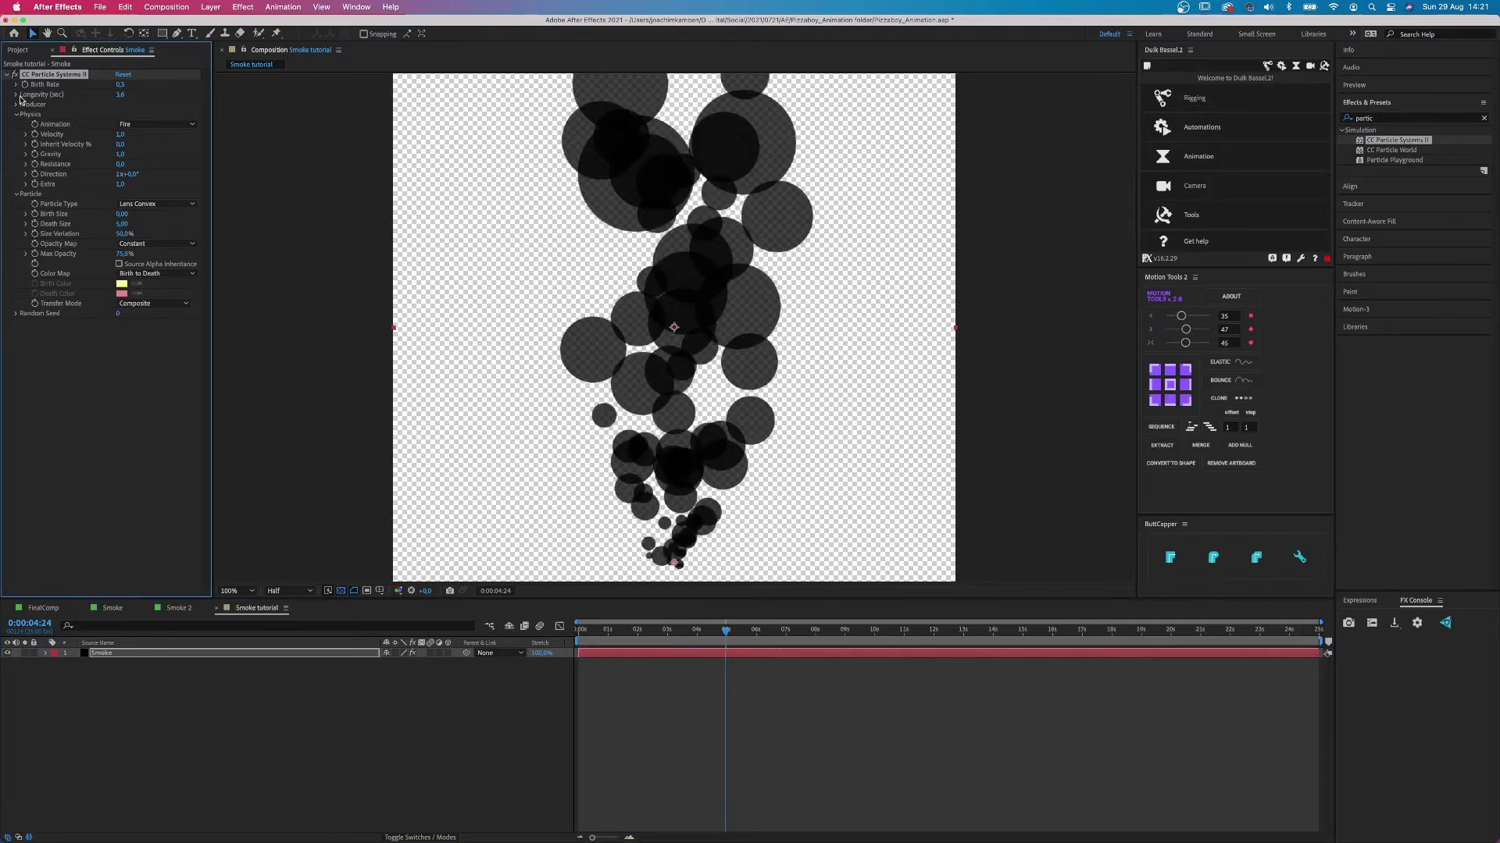
pyautogui.click(17, 104)
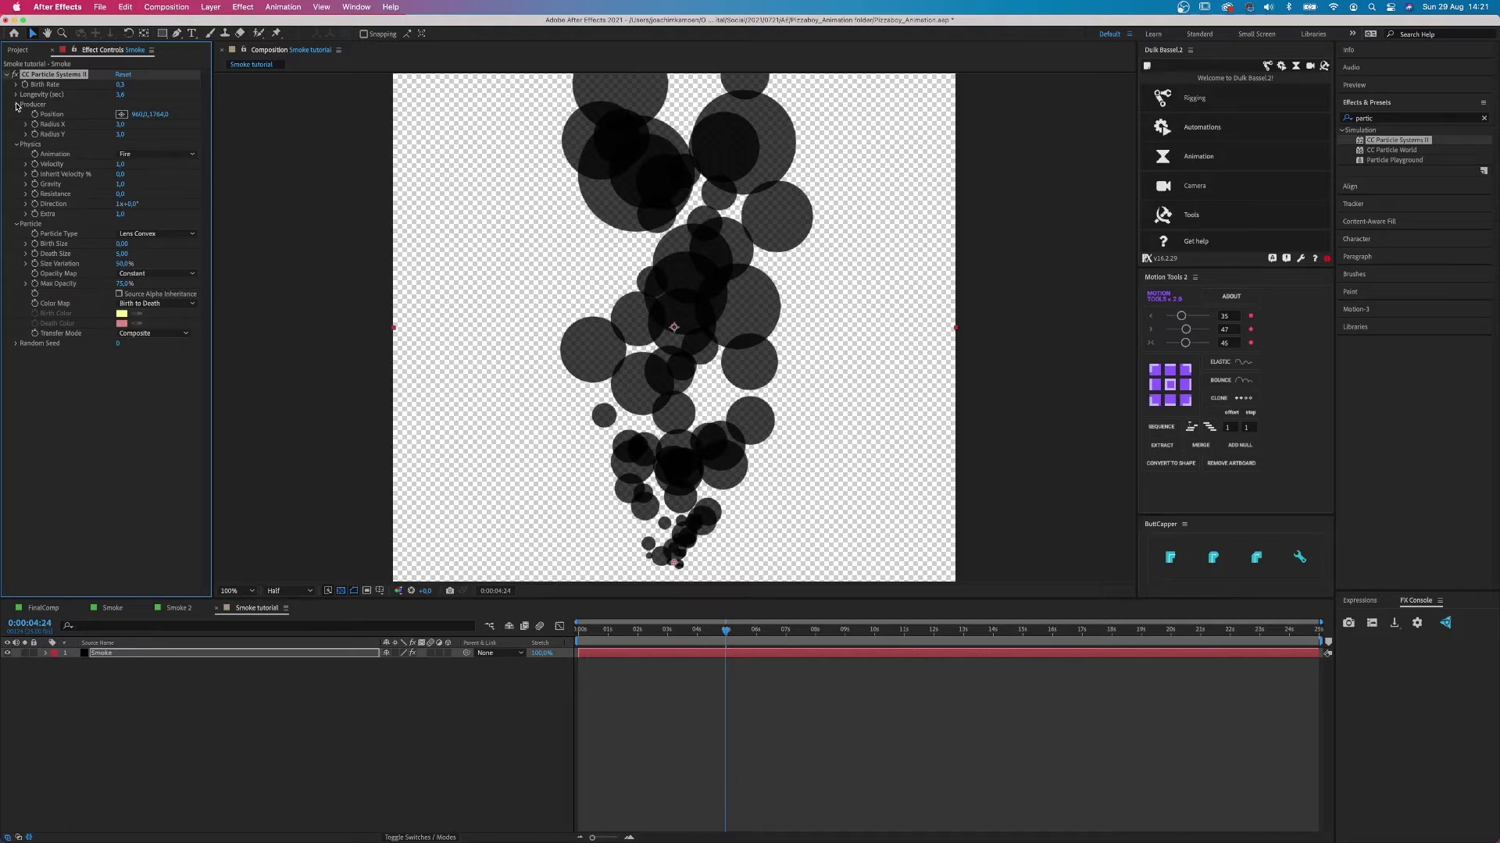
# Step: Try wider emitter Radius X and Radius Y values, then set Radius Y to 3
pyautogui.moveTo(120, 124); pyautogui.dragTo(166, 129)
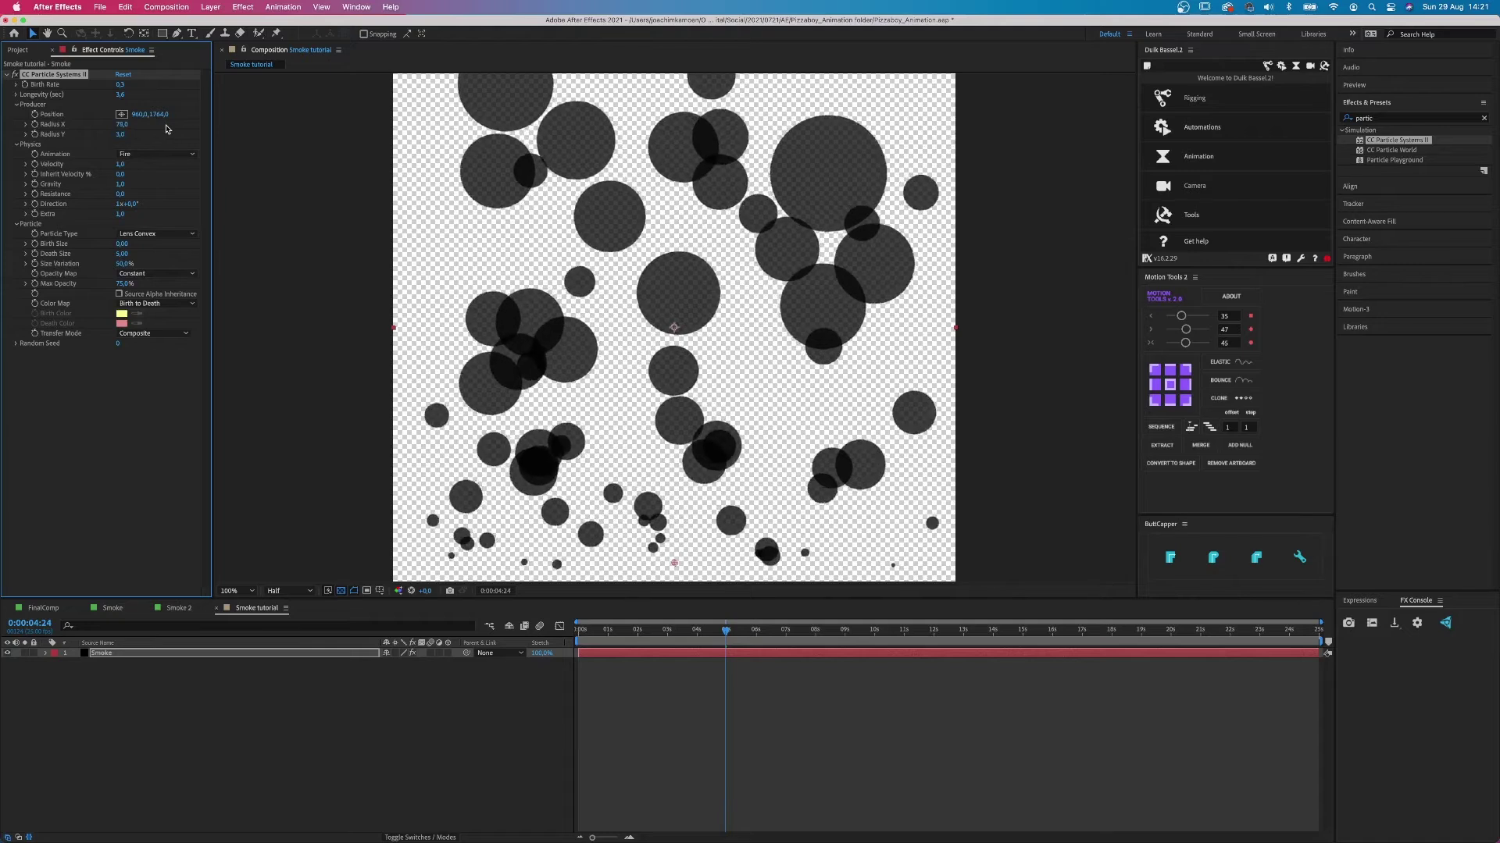
pyautogui.moveTo(165, 129); pyautogui.dragTo(114, 134)
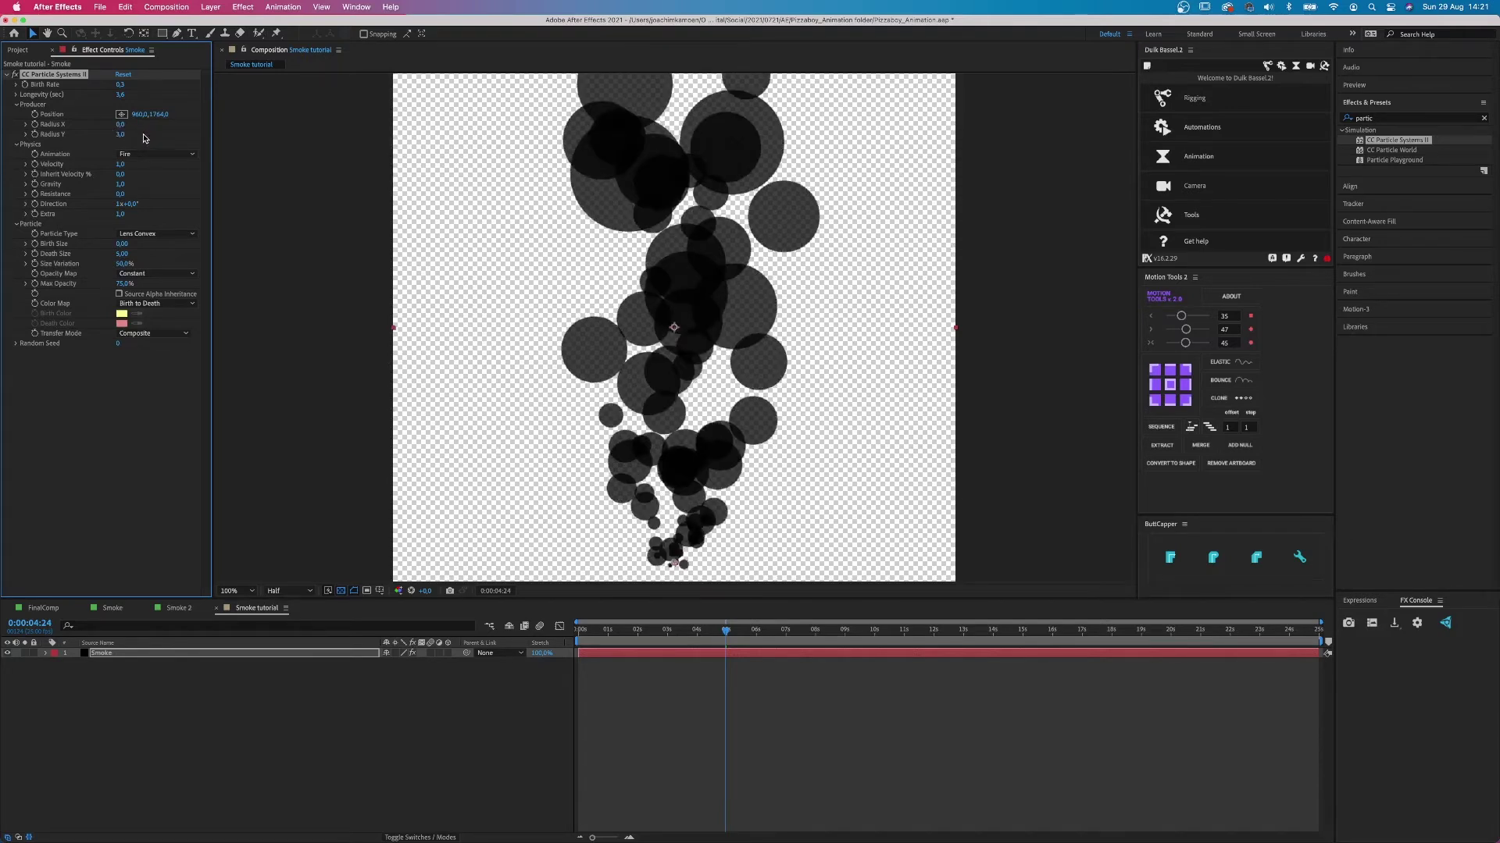
pyautogui.moveTo(118, 138)
pyautogui.mouseDown()
pyautogui.moveTo(217, 144)
pyautogui.moveTo(125, 138)
pyautogui.mouseUp()
pyautogui.click(126, 136)
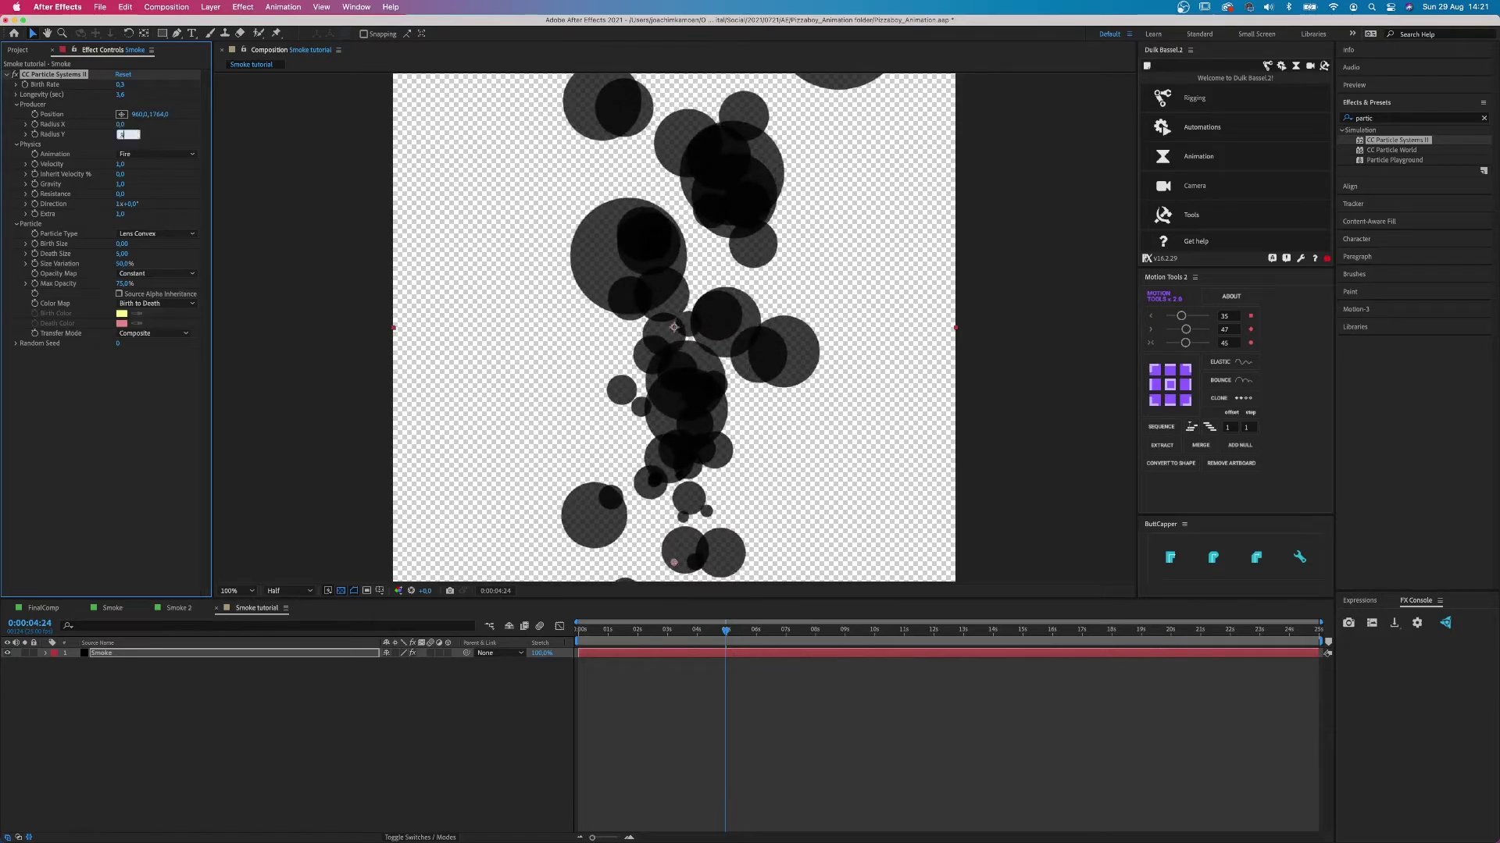
pyautogui.write('3')
pyautogui.press('Return')
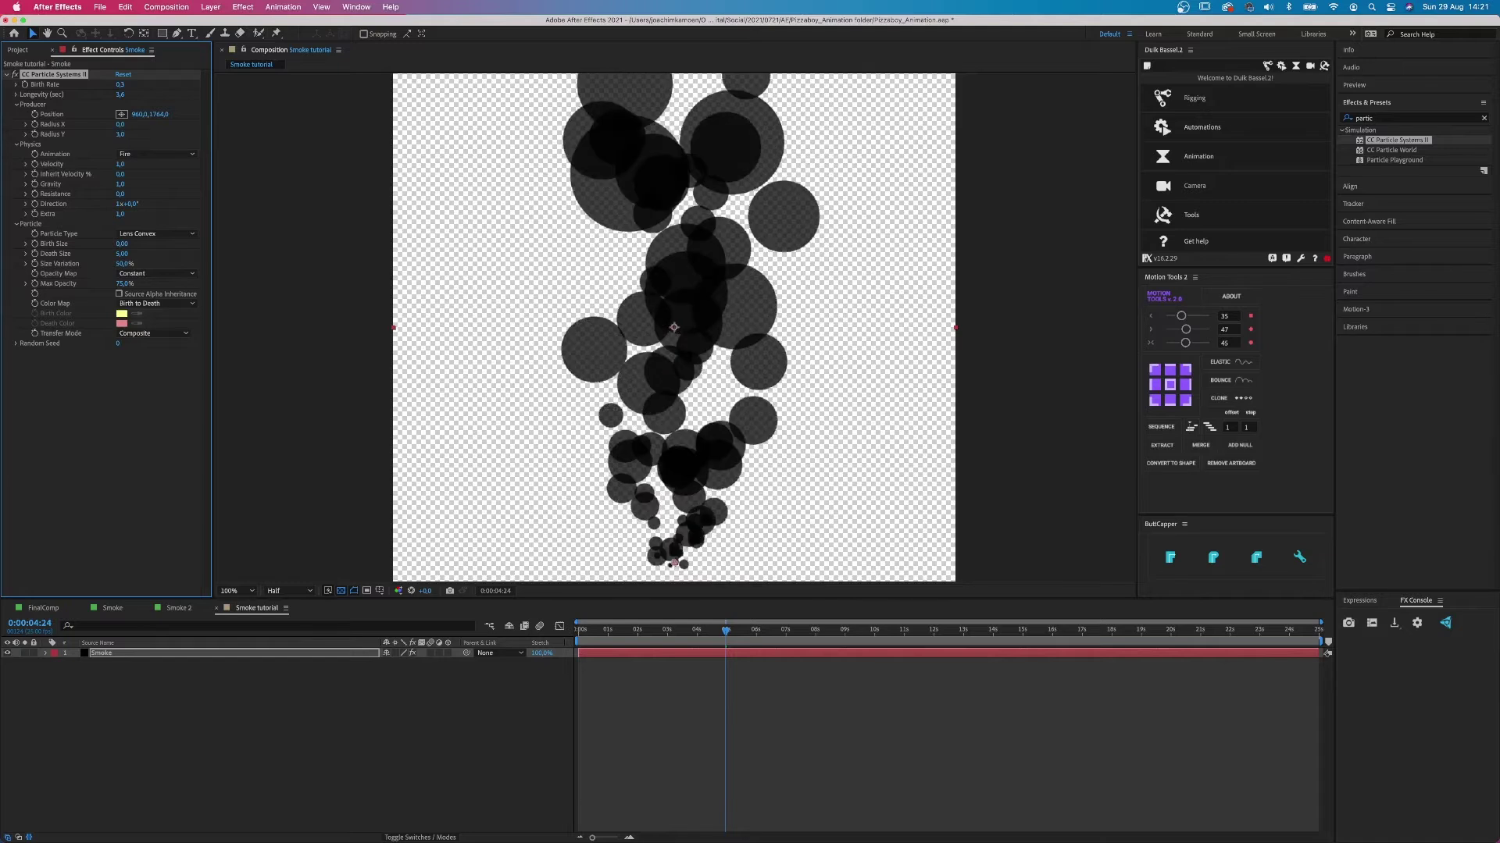
# Step: Set Velocity to 0,5, test a higher Velocity, and preview from the start
pyautogui.click(120, 164)
pyautogui.write('0,5')
pyautogui.press('Return')
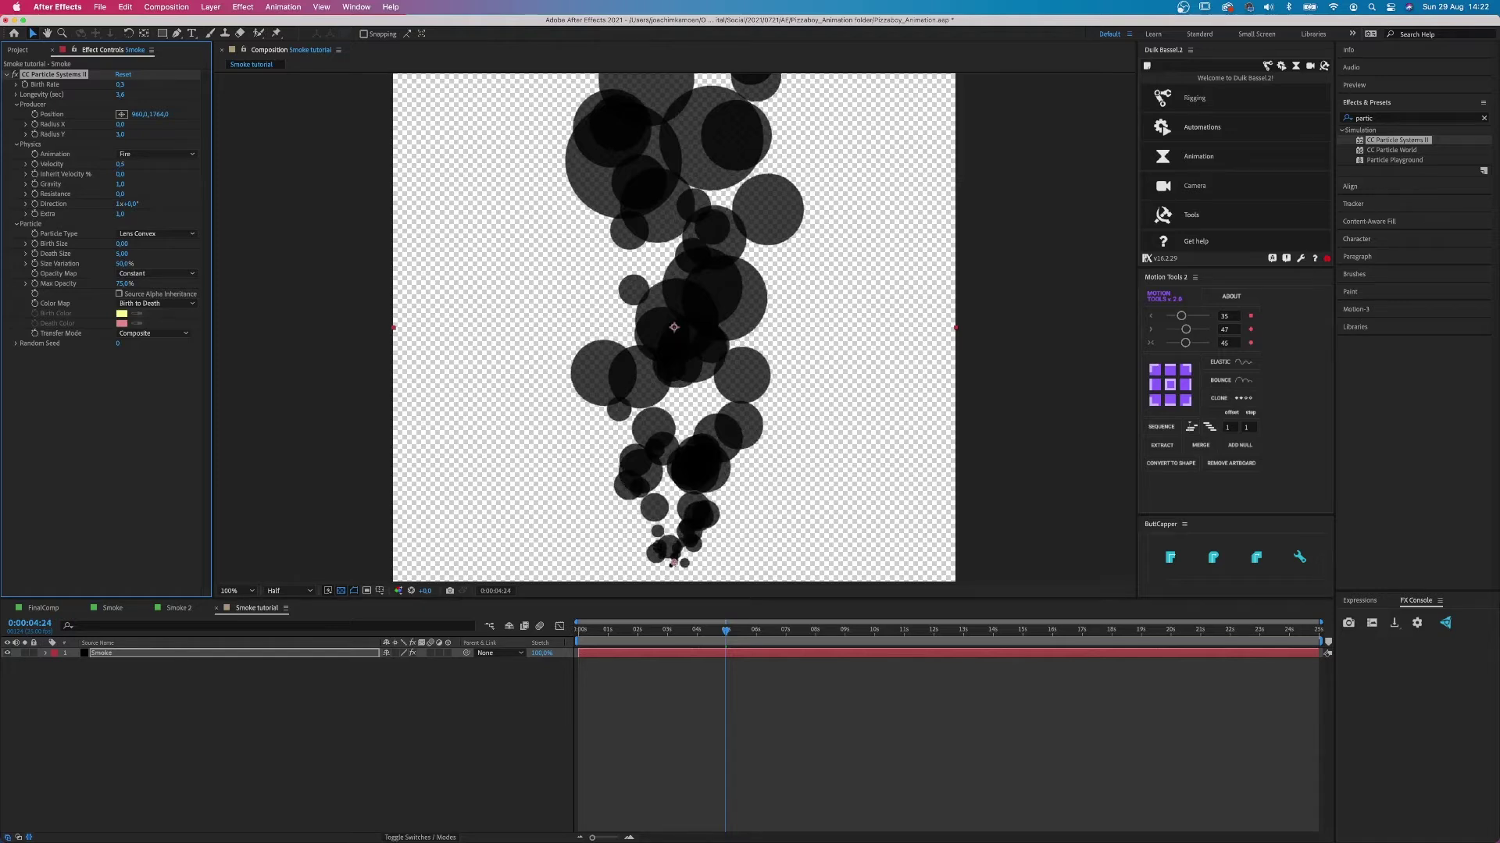
pyautogui.moveTo(120, 164); pyautogui.dragTo(943, 346)
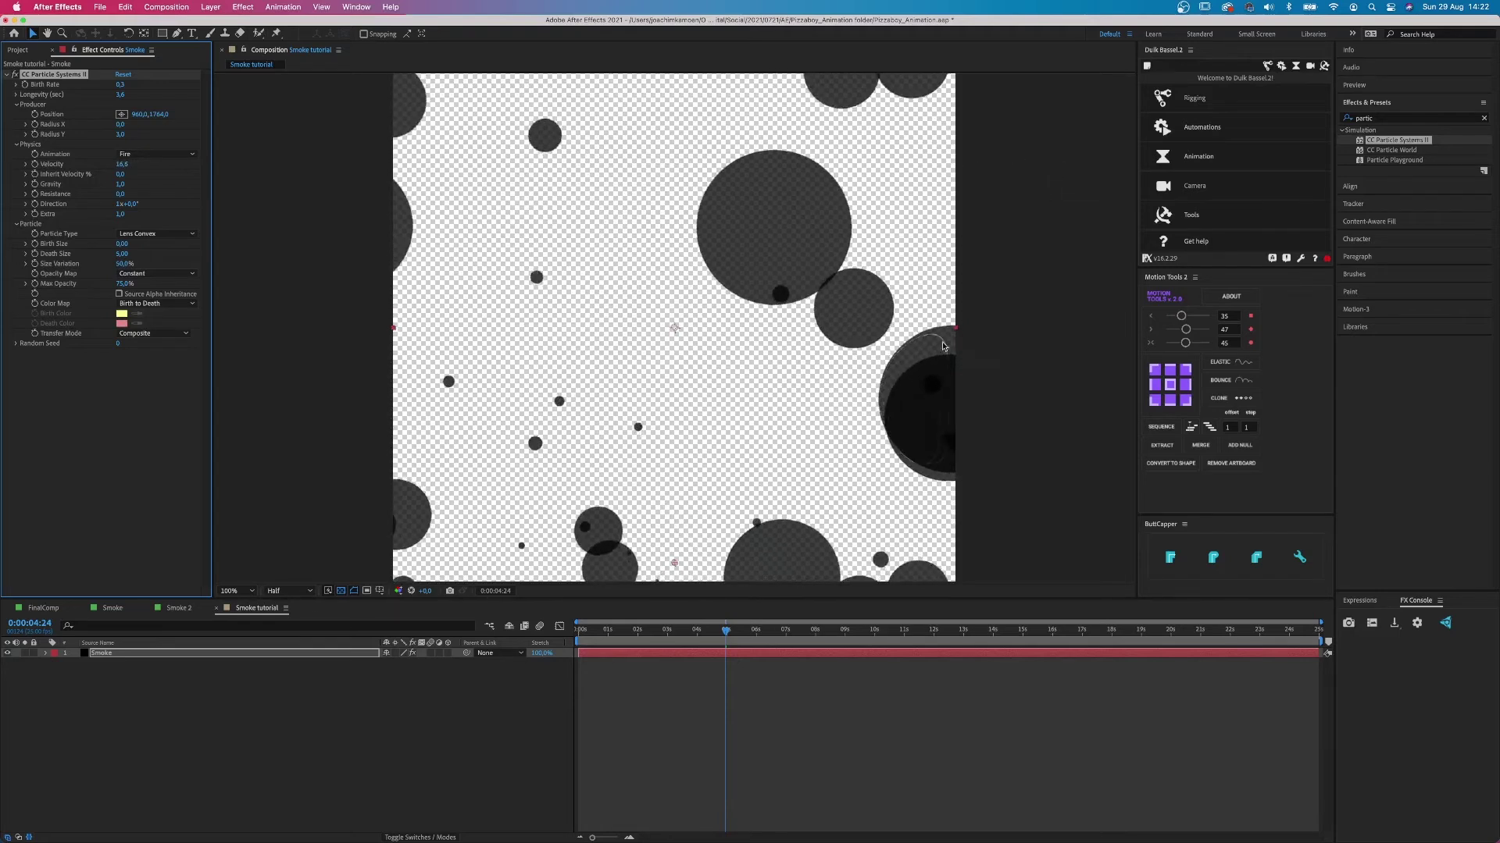
pyautogui.click(586, 629)
pyautogui.press('space')
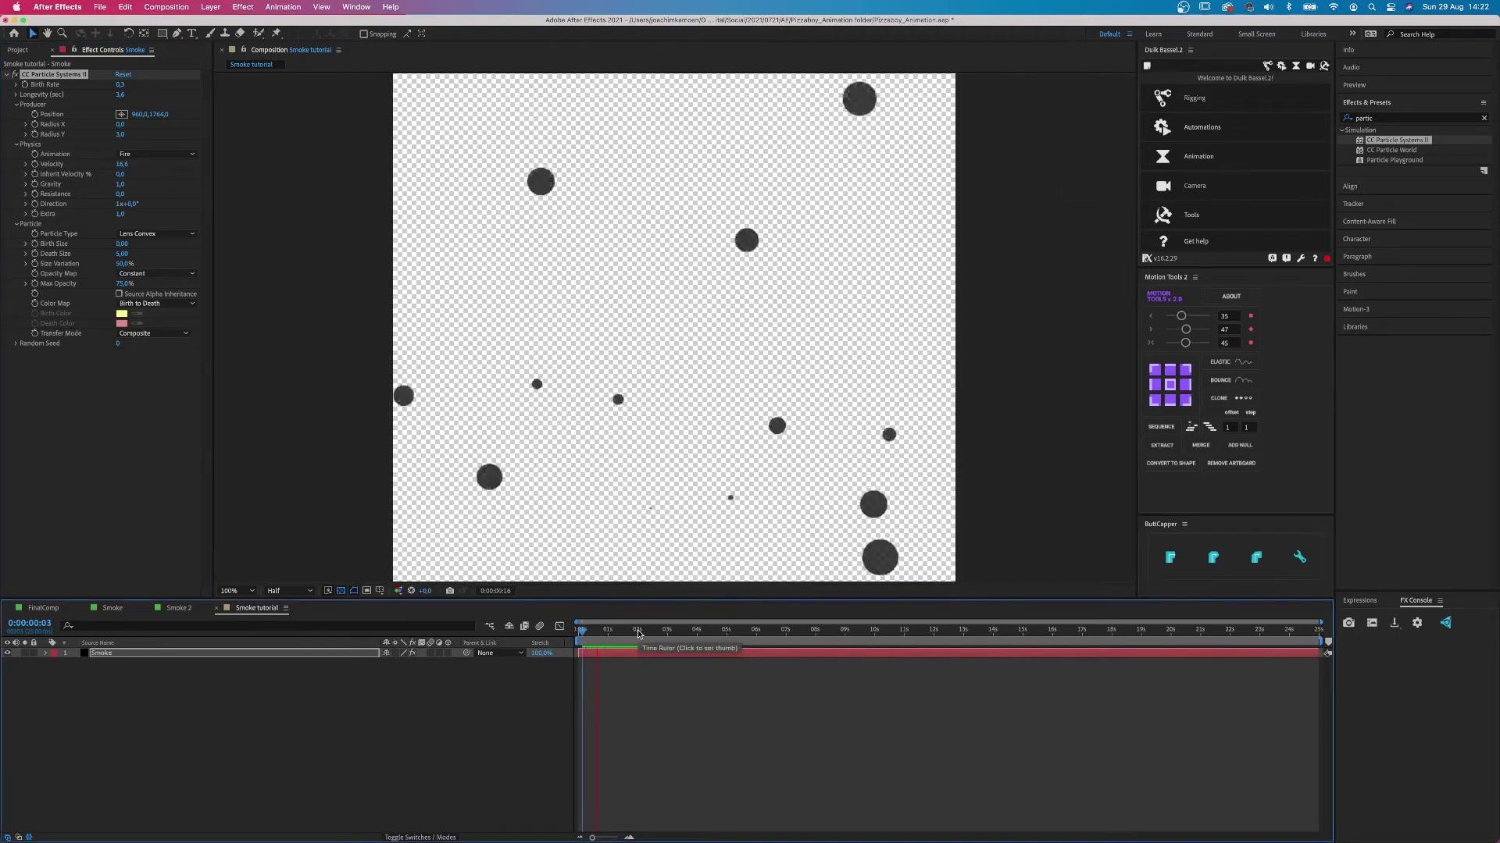
pyautogui.press('space')
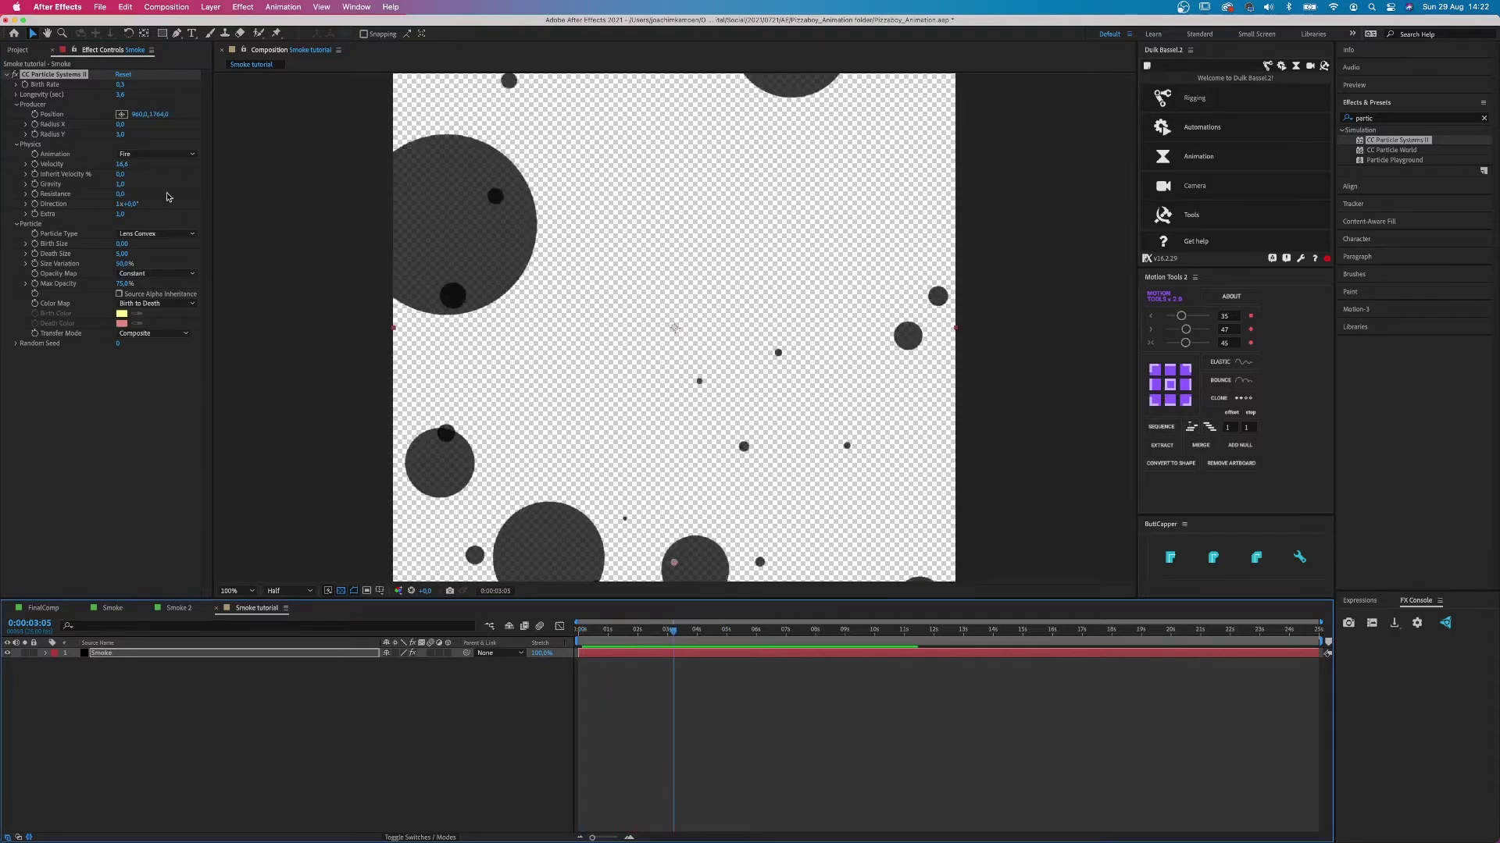
# Step: Reset Velocity to 0,5 and set Inherit Velocity % to 100
pyautogui.click(121, 164)
pyautogui.write('0,5')
pyautogui.press('Return')
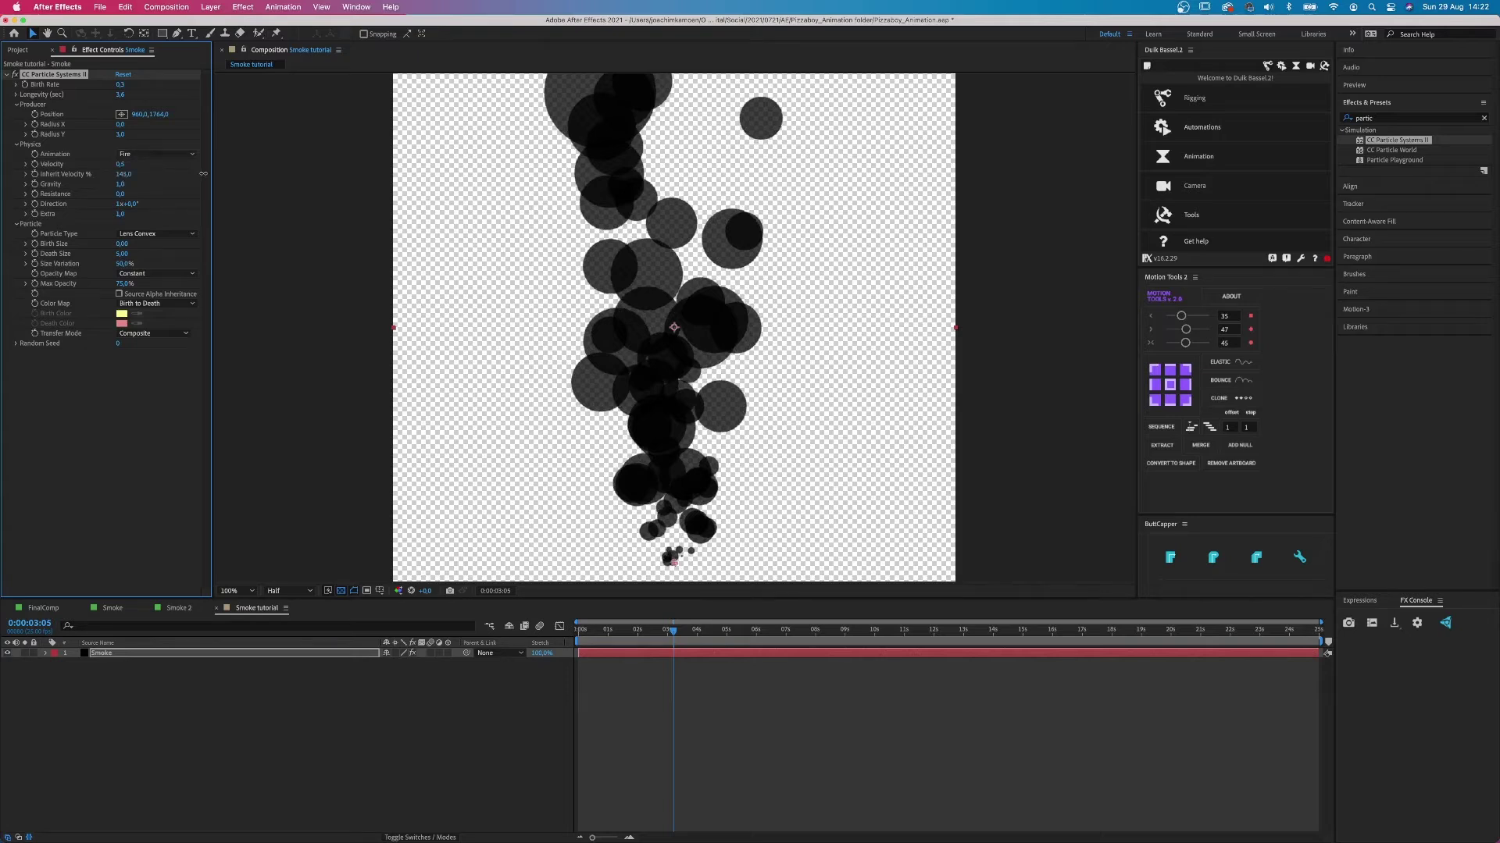
pyautogui.click(122, 174)
pyautogui.write('10,0')
pyautogui.click(122, 174)
pyautogui.write('100')
pyautogui.press('Return')
# Step: At about 7 seconds, set Gravity to 7 and Resistance to 160, then lower Resistance to about 80
pyautogui.moveTo(675, 633); pyautogui.dragTo(796, 635)
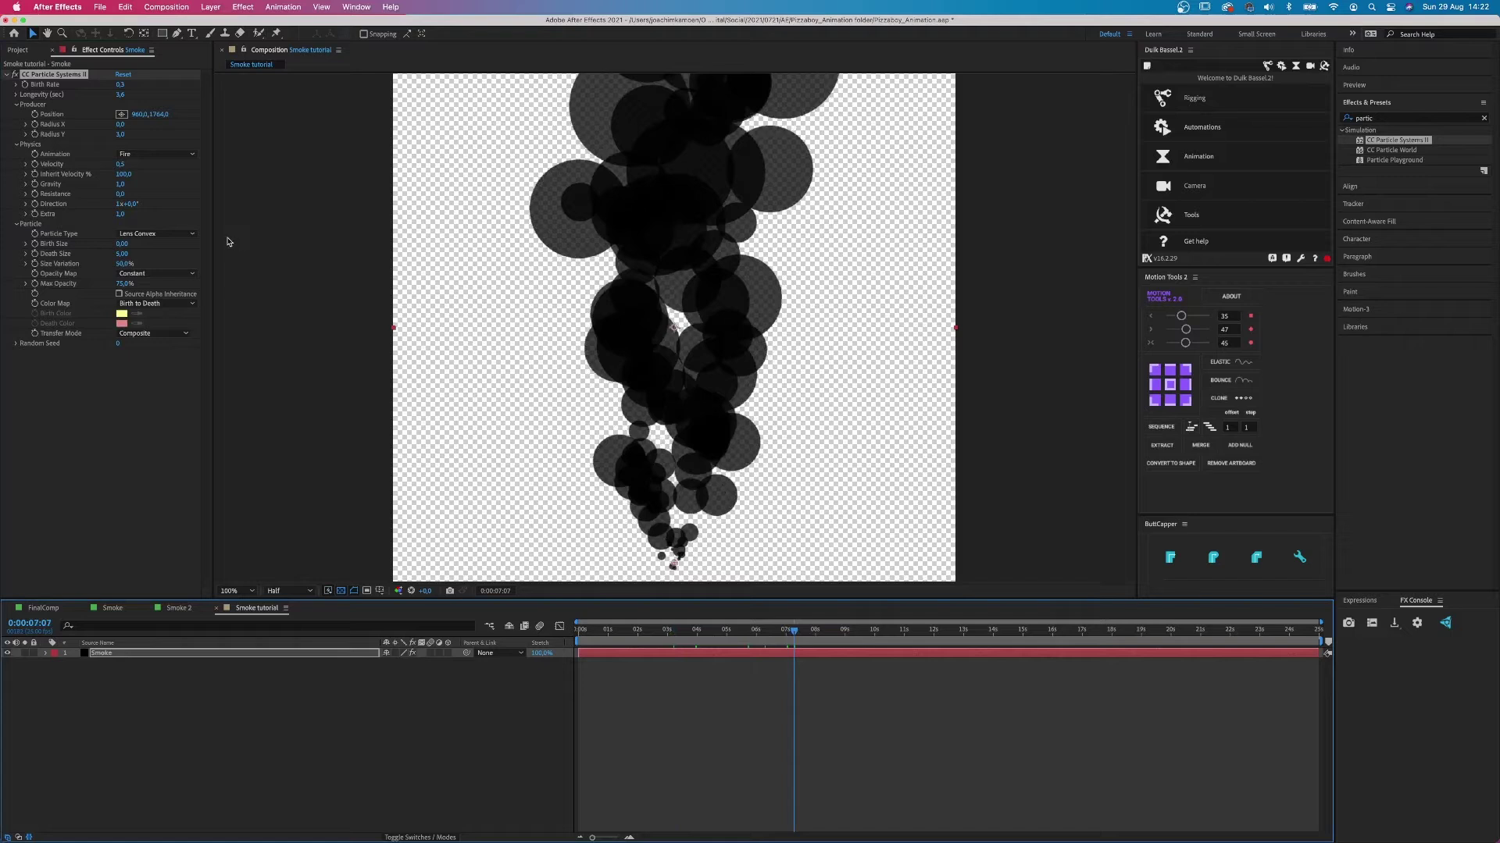
pyautogui.click(121, 185)
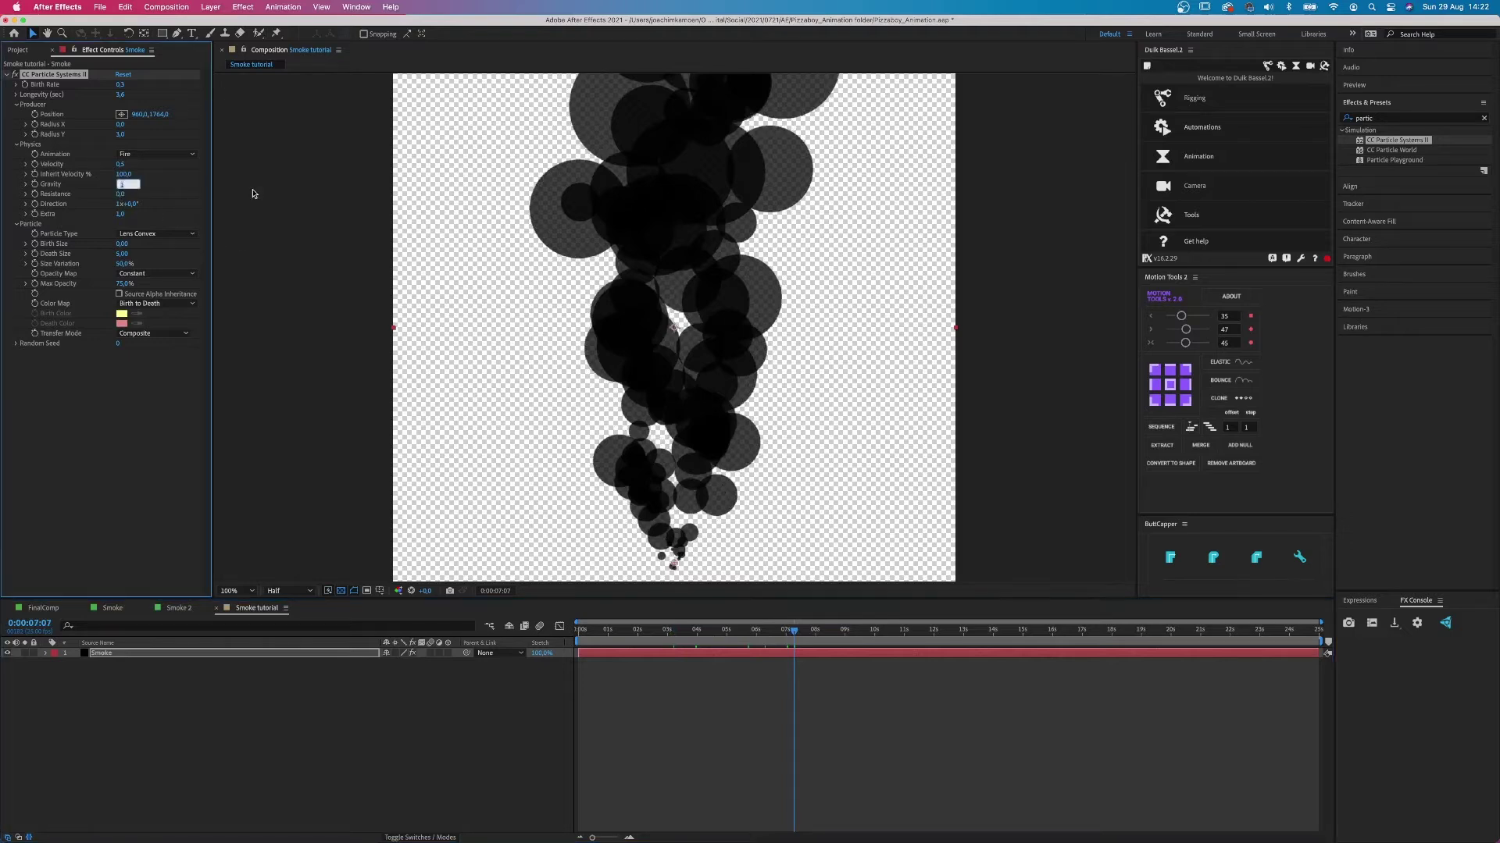
pyautogui.press('Return')
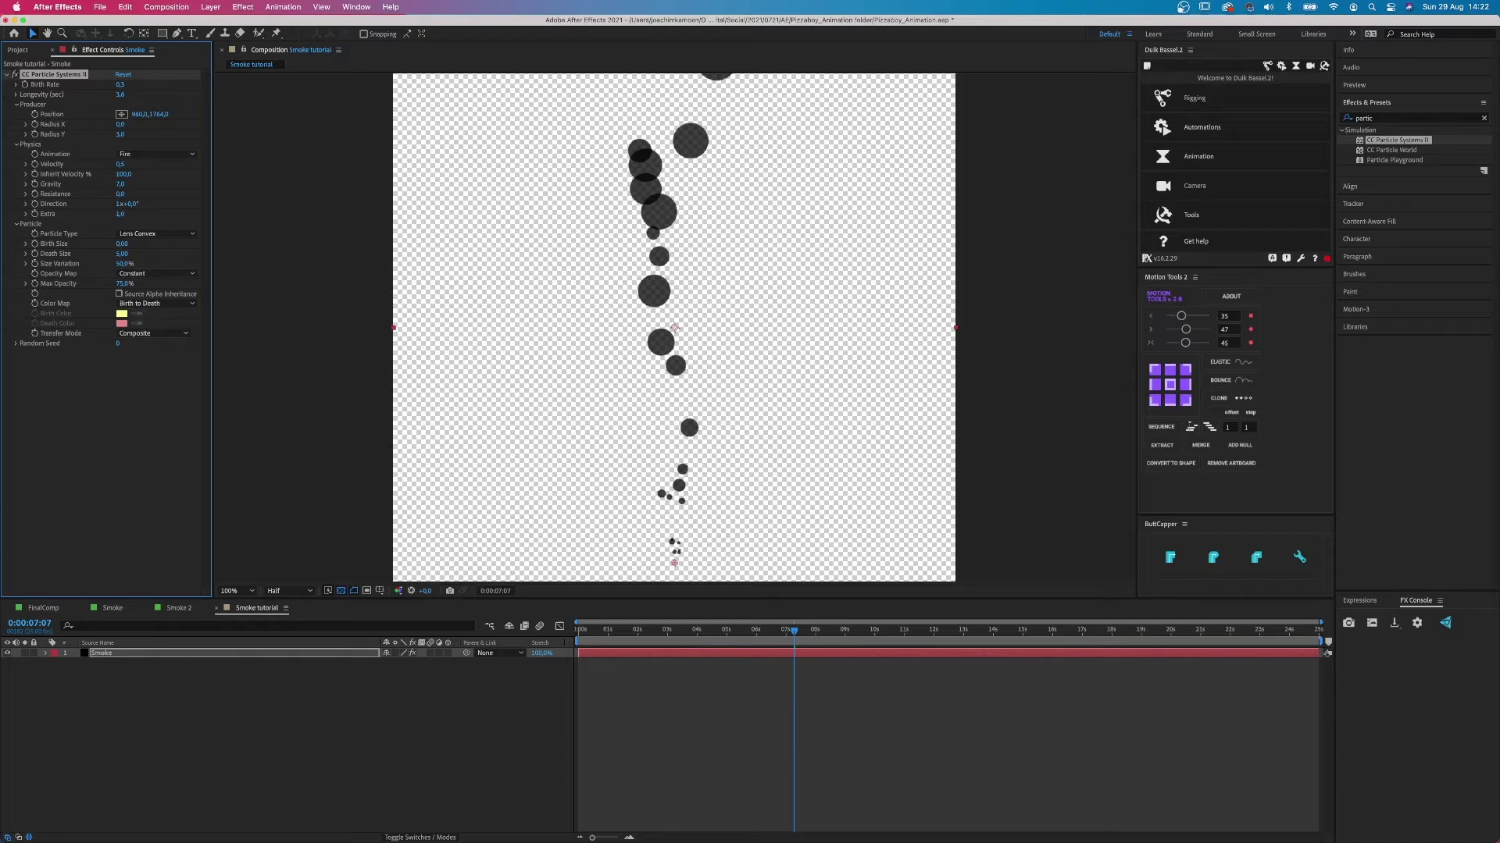
pyautogui.click(120, 194)
pyautogui.press('Return')
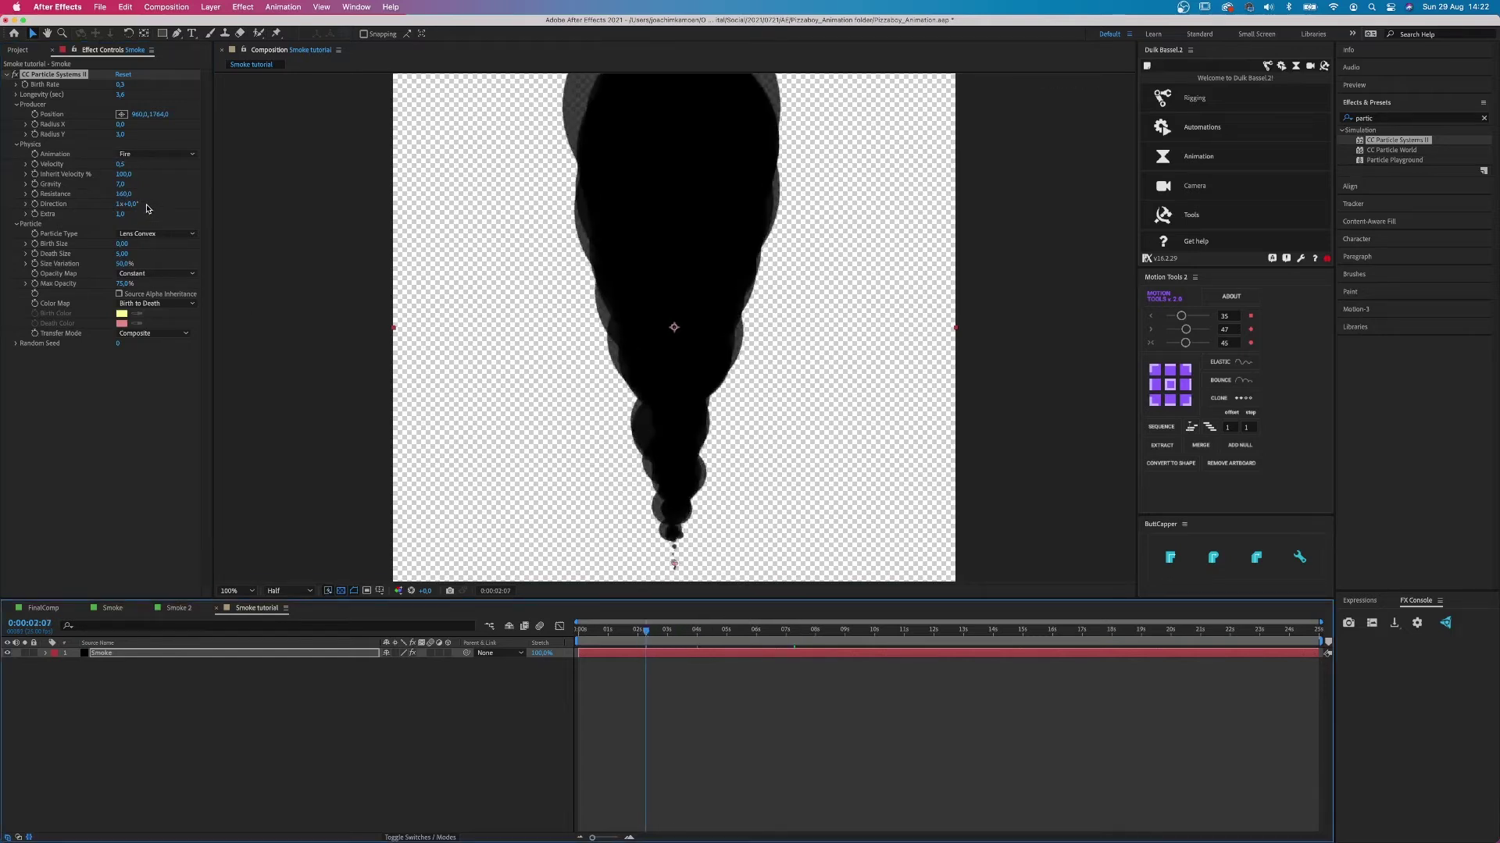
pyautogui.moveTo(123, 193); pyautogui.dragTo(68, 193)
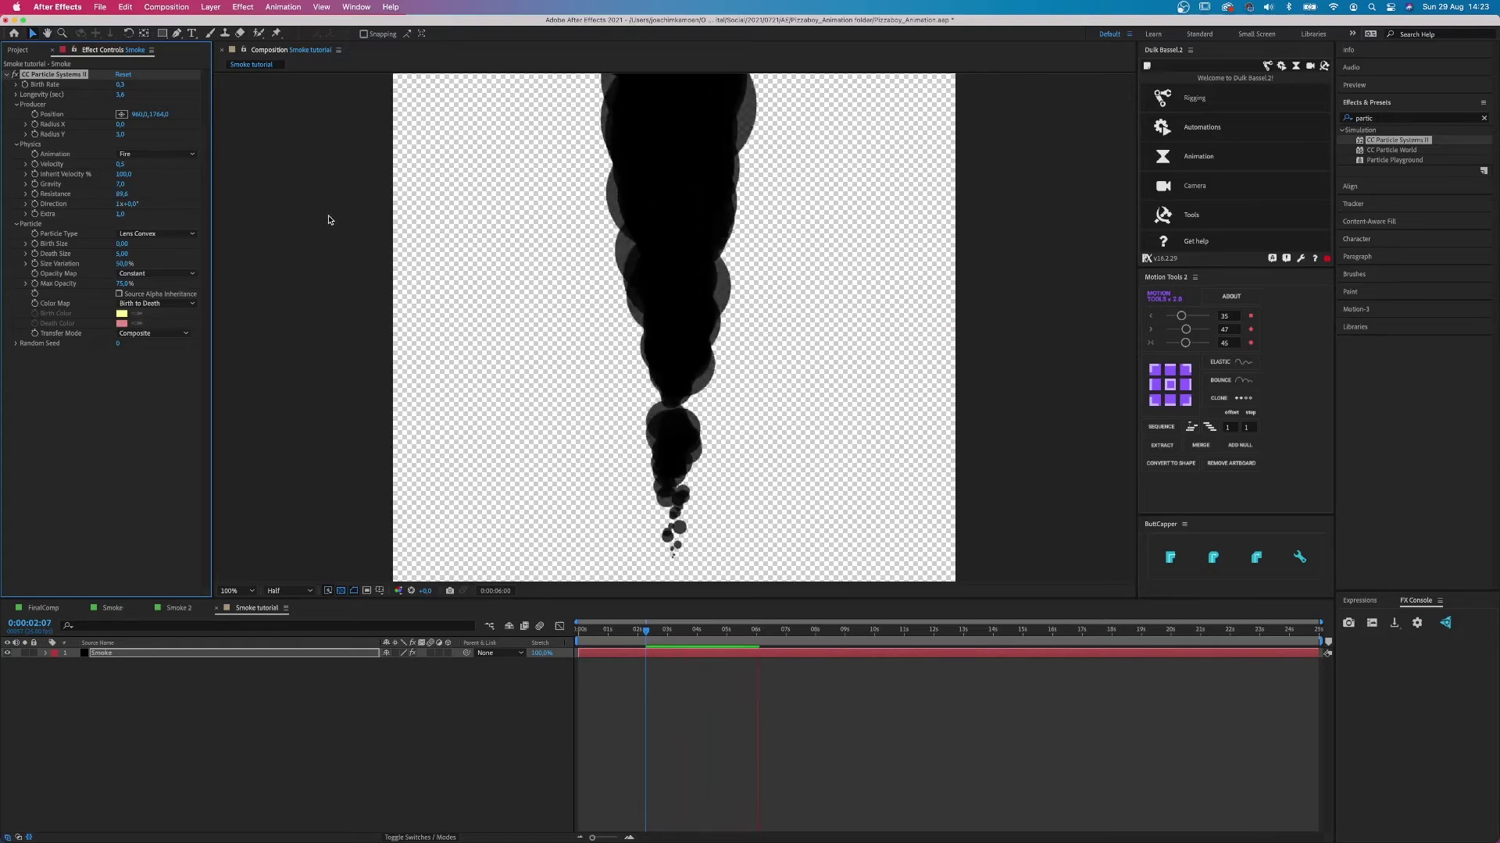
# Step: Try a larger Death Size and Longevity 8, then set Extra to 0,1 and Death Size to 5
pyautogui.press('space')
pyautogui.moveTo(121, 254); pyautogui.dragTo(276, 257)
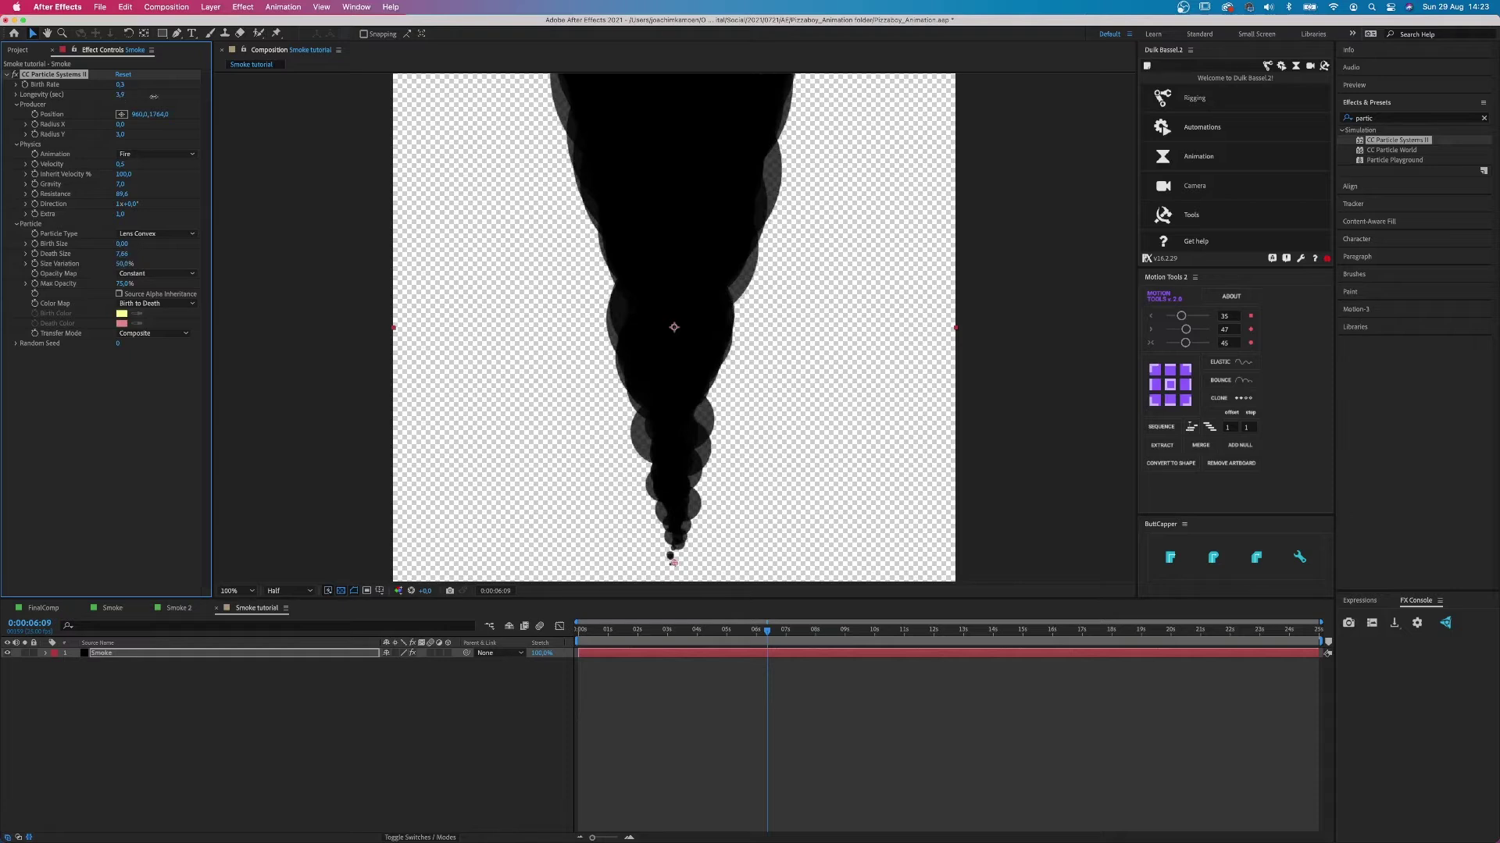
pyautogui.moveTo(154, 97); pyautogui.dragTo(118, 106)
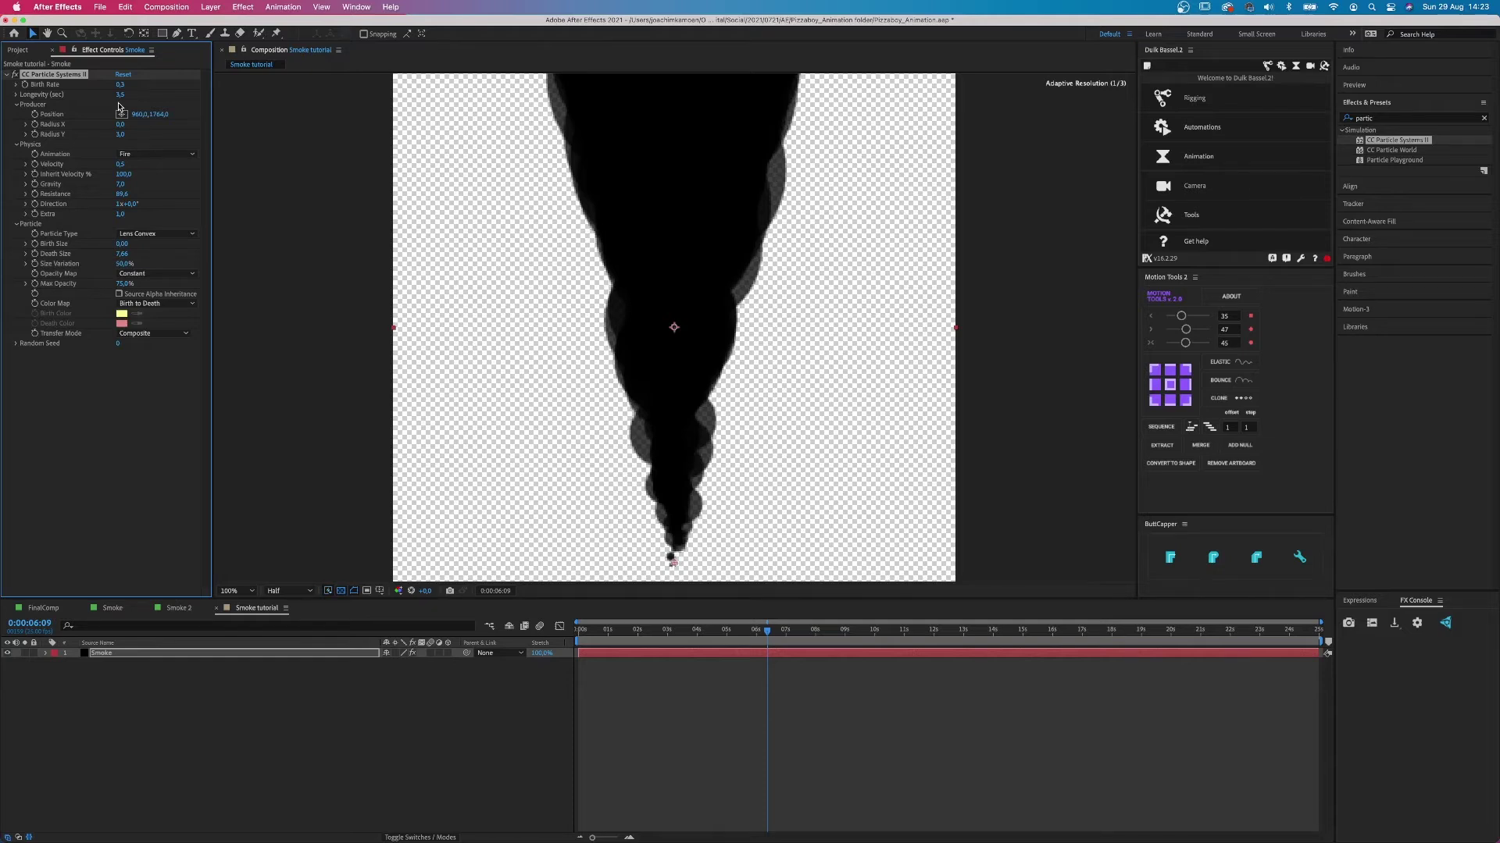
pyautogui.click(119, 214)
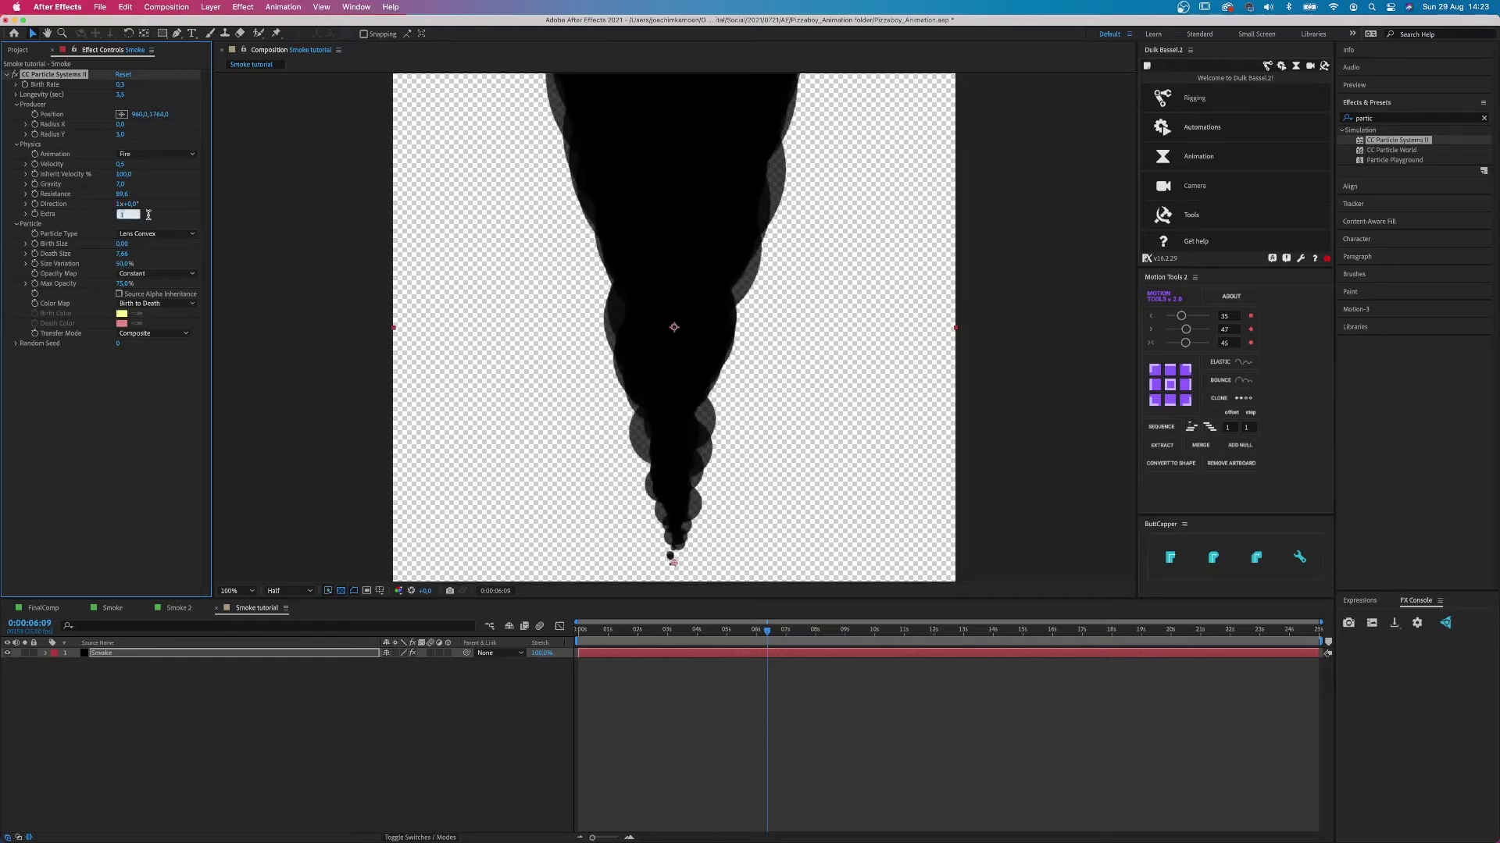
pyautogui.write('0,1')
pyautogui.press('Return')
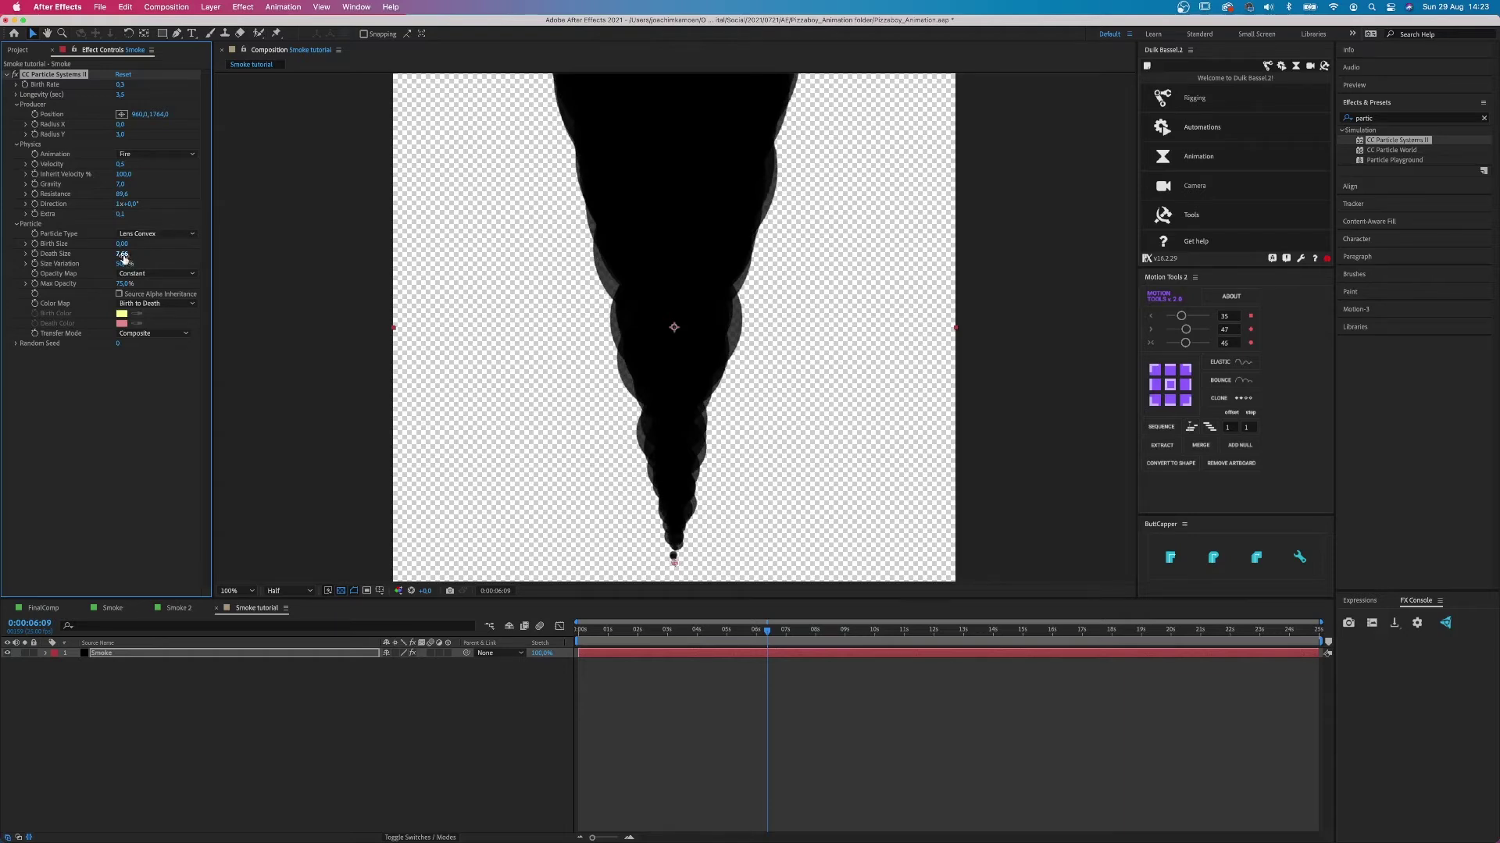
pyautogui.click(125, 255)
pyautogui.write('5')
pyautogui.press('Return')
# Step: Preview the smoke from the start and reveal the Smoke layer's Rotation property
pyautogui.click(16, 344)
pyautogui.moveTo(767, 629); pyautogui.dragTo(579, 629)
pyautogui.press('space')
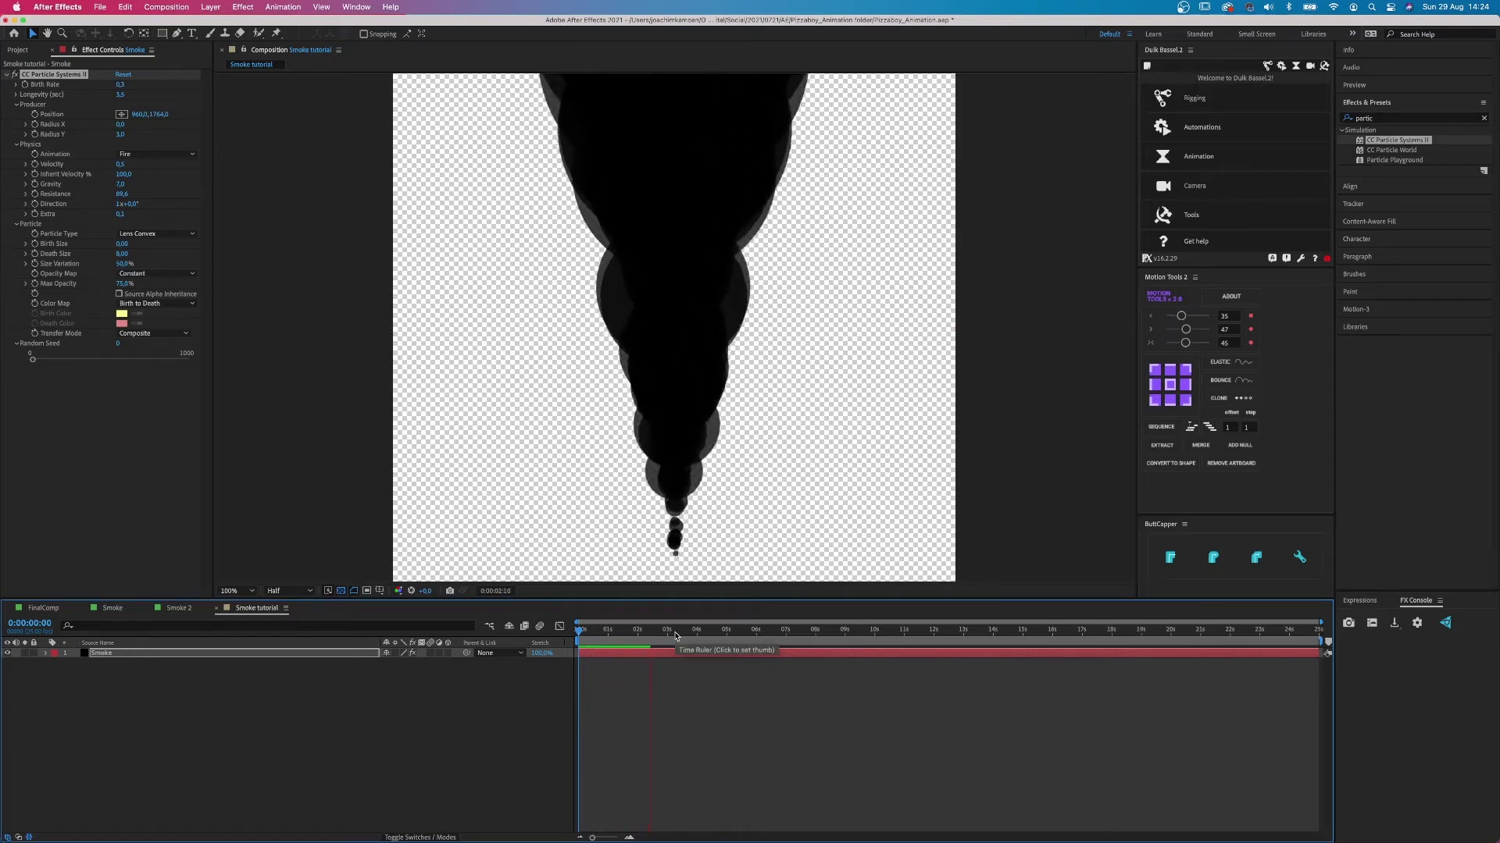
pyautogui.press('space')
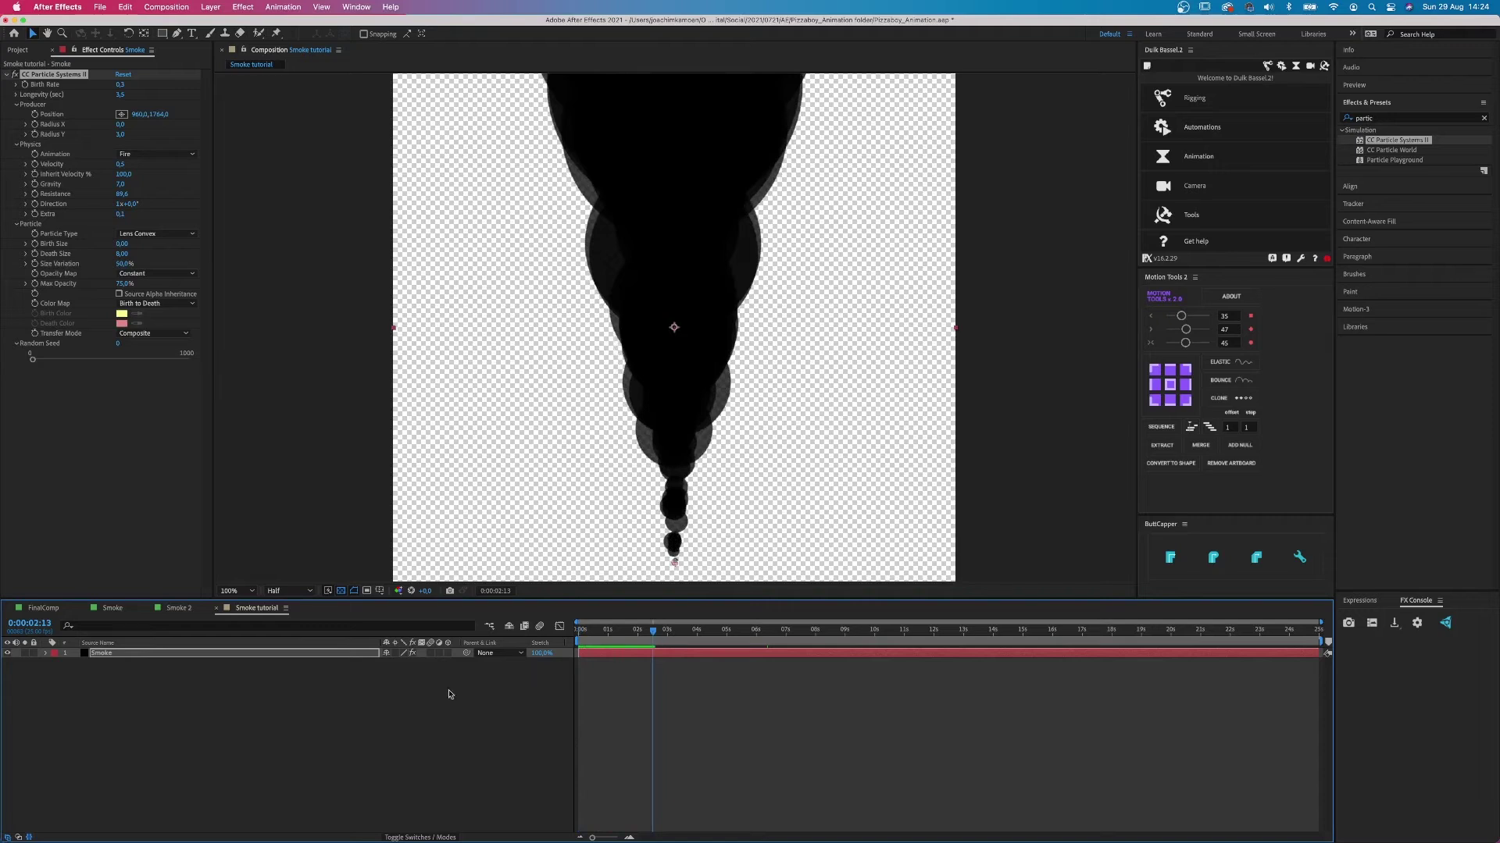
pyautogui.press('r')
pyautogui.click(399, 664)
# Step: Rotate the Smoke layer to -90° and draw a rectangular mask over the frame's upper half
pyautogui.press('Return')
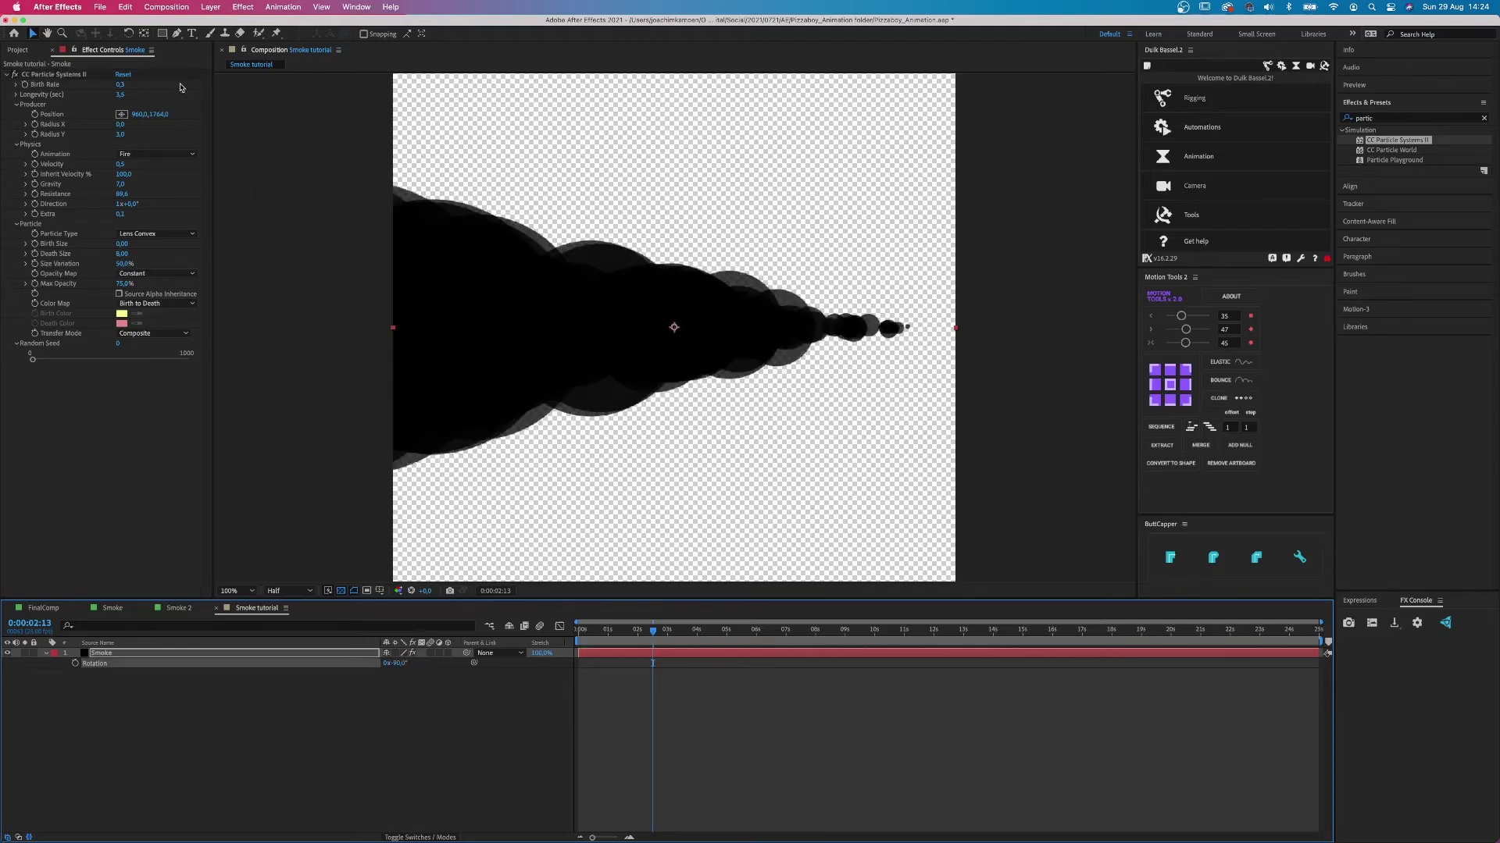
pyautogui.click(161, 33)
pyautogui.press(',')
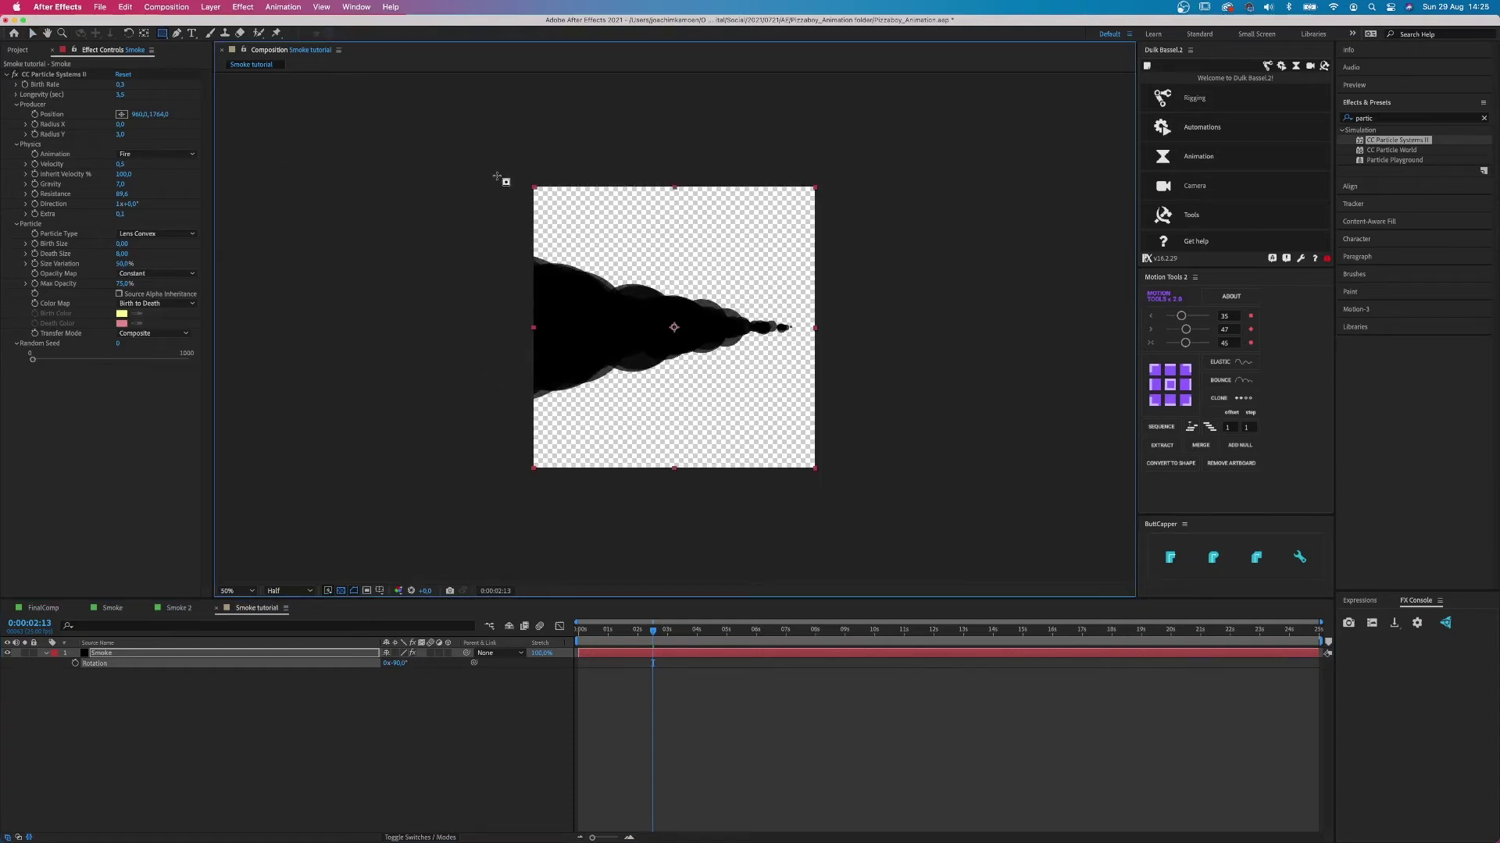
pyautogui.moveTo(497, 176); pyautogui.dragTo(824, 327)
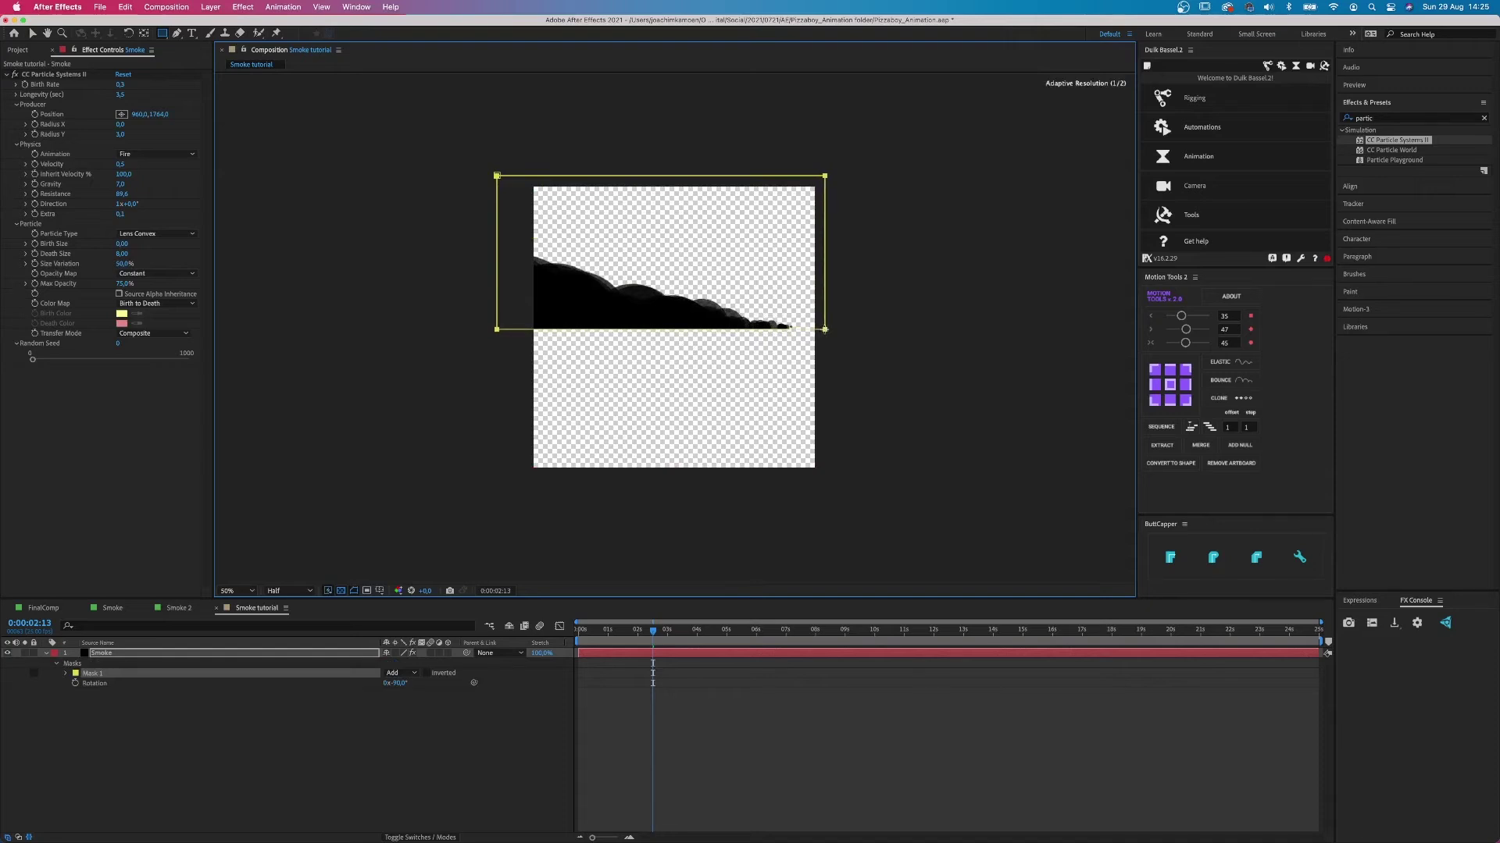
pyautogui.scroll(2, 669, 321)
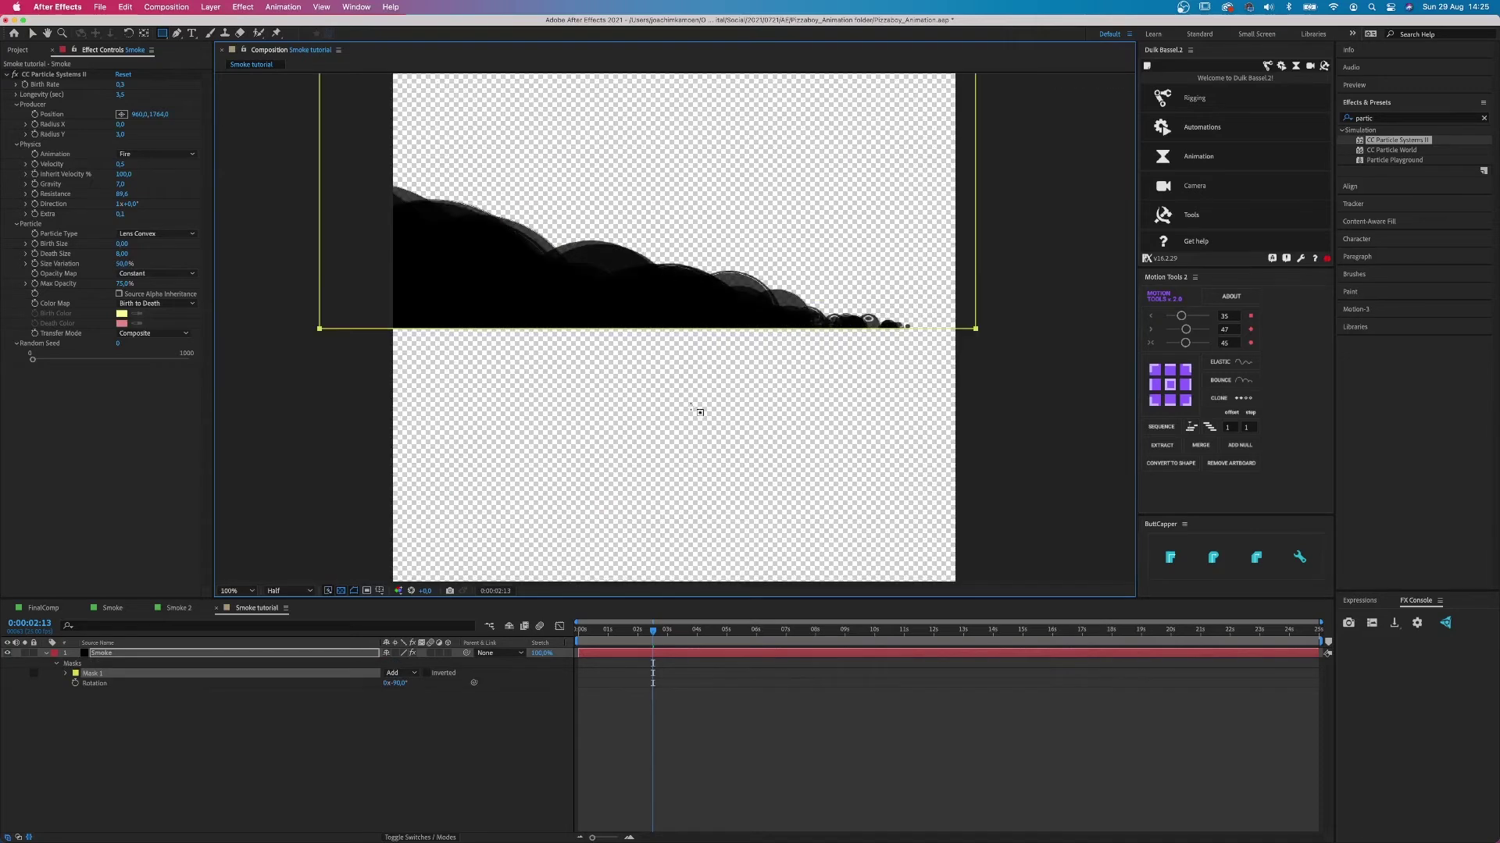
# Step: Preview the masked sideways smoke from the start
pyautogui.moveTo(621, 633); pyautogui.dragTo(579, 630)
pyautogui.press('space')
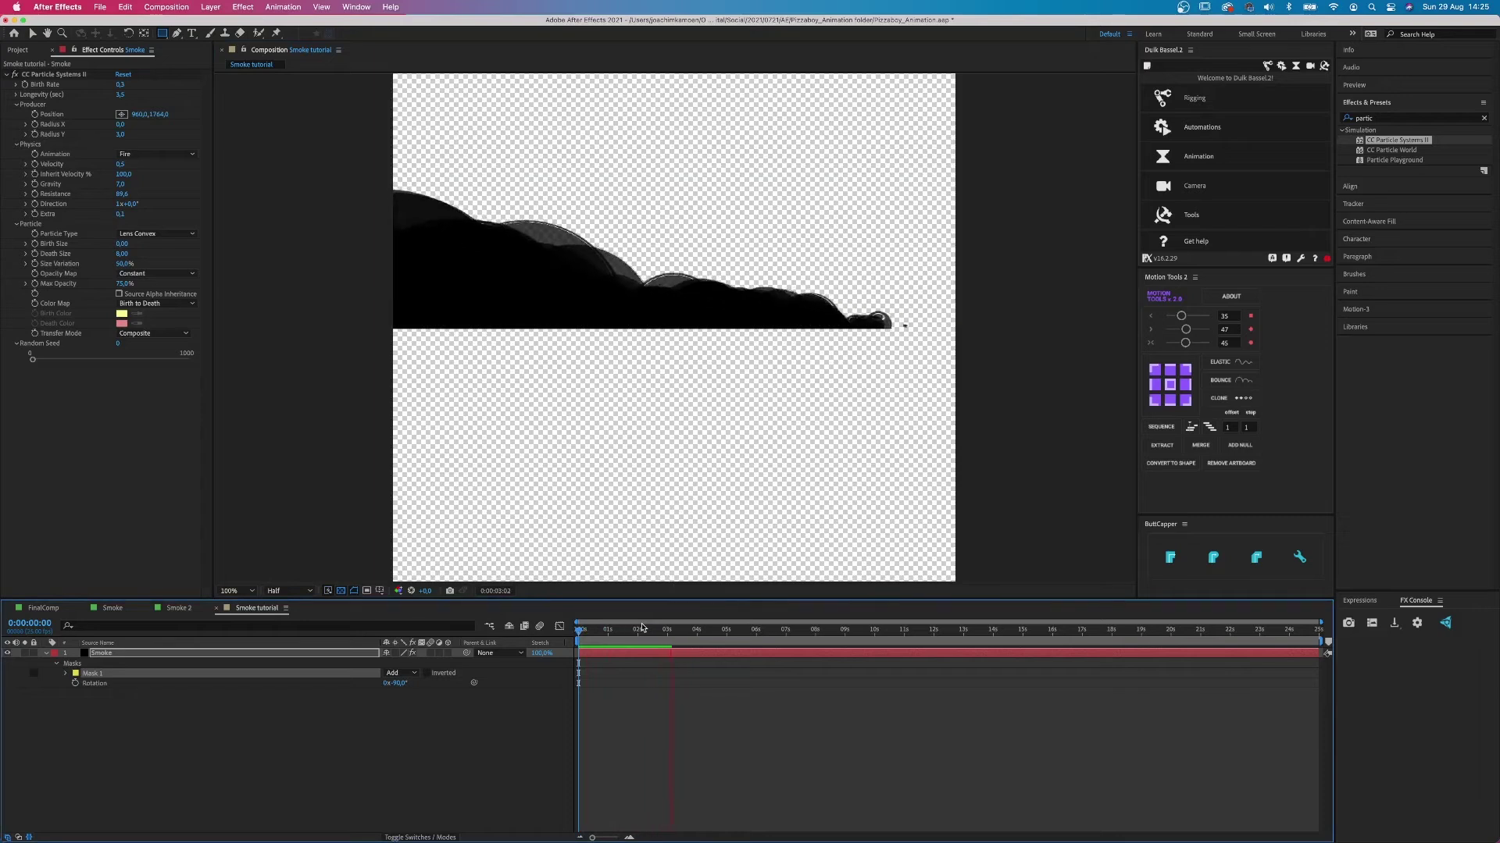
pyautogui.press('space')
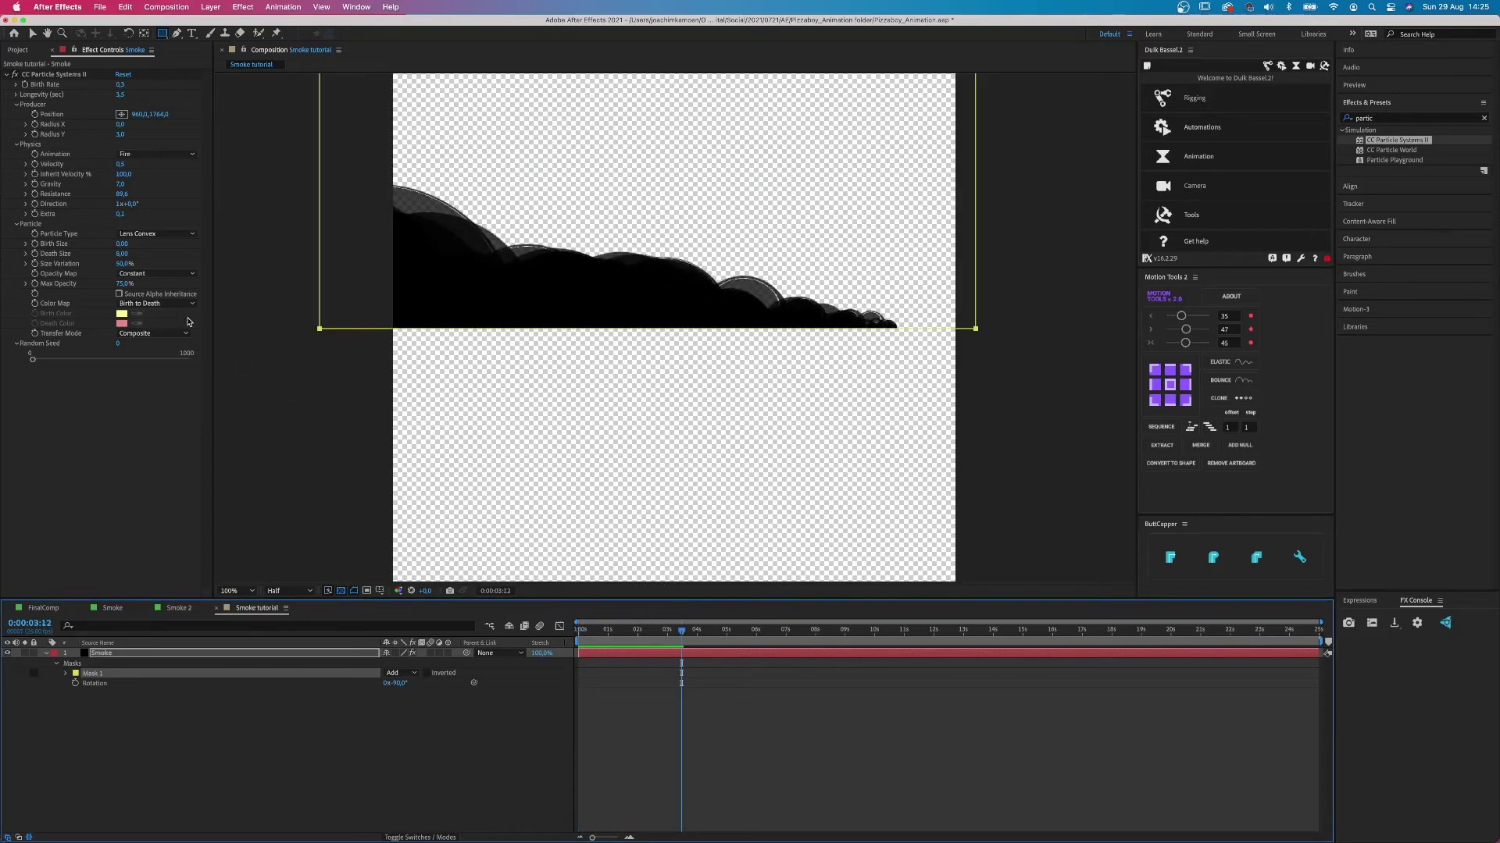
# Step: Undo a trial colour-mapping change, then add a Color Overlay layer style to the Smoke layer
pyautogui.click(131, 304)
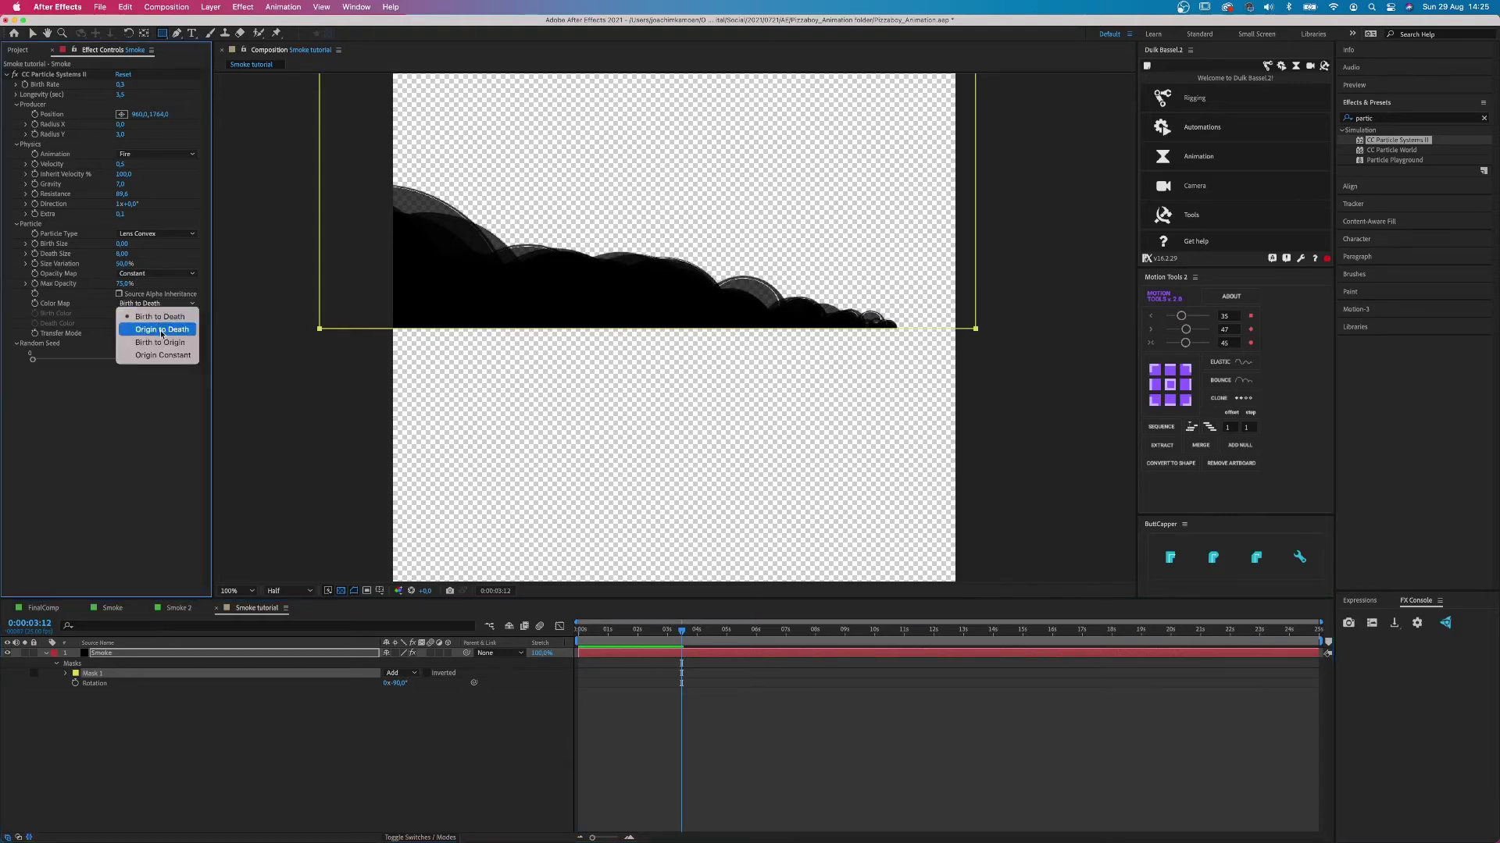
pyautogui.click(163, 355)
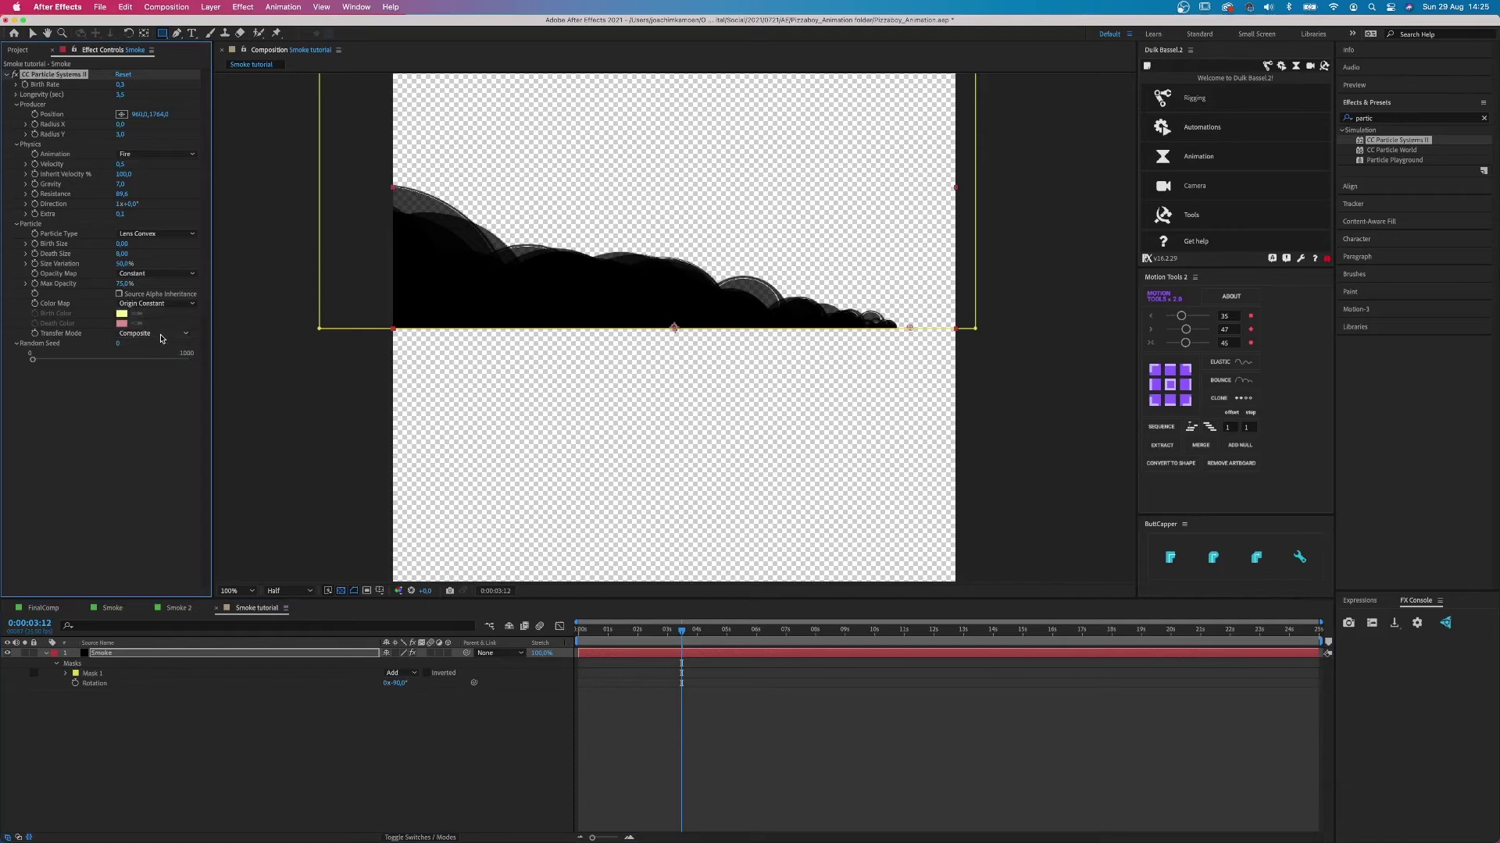
pyautogui.press('super+z')
pyautogui.rightClick(611, 651)
pyautogui.moveTo(672, 650)
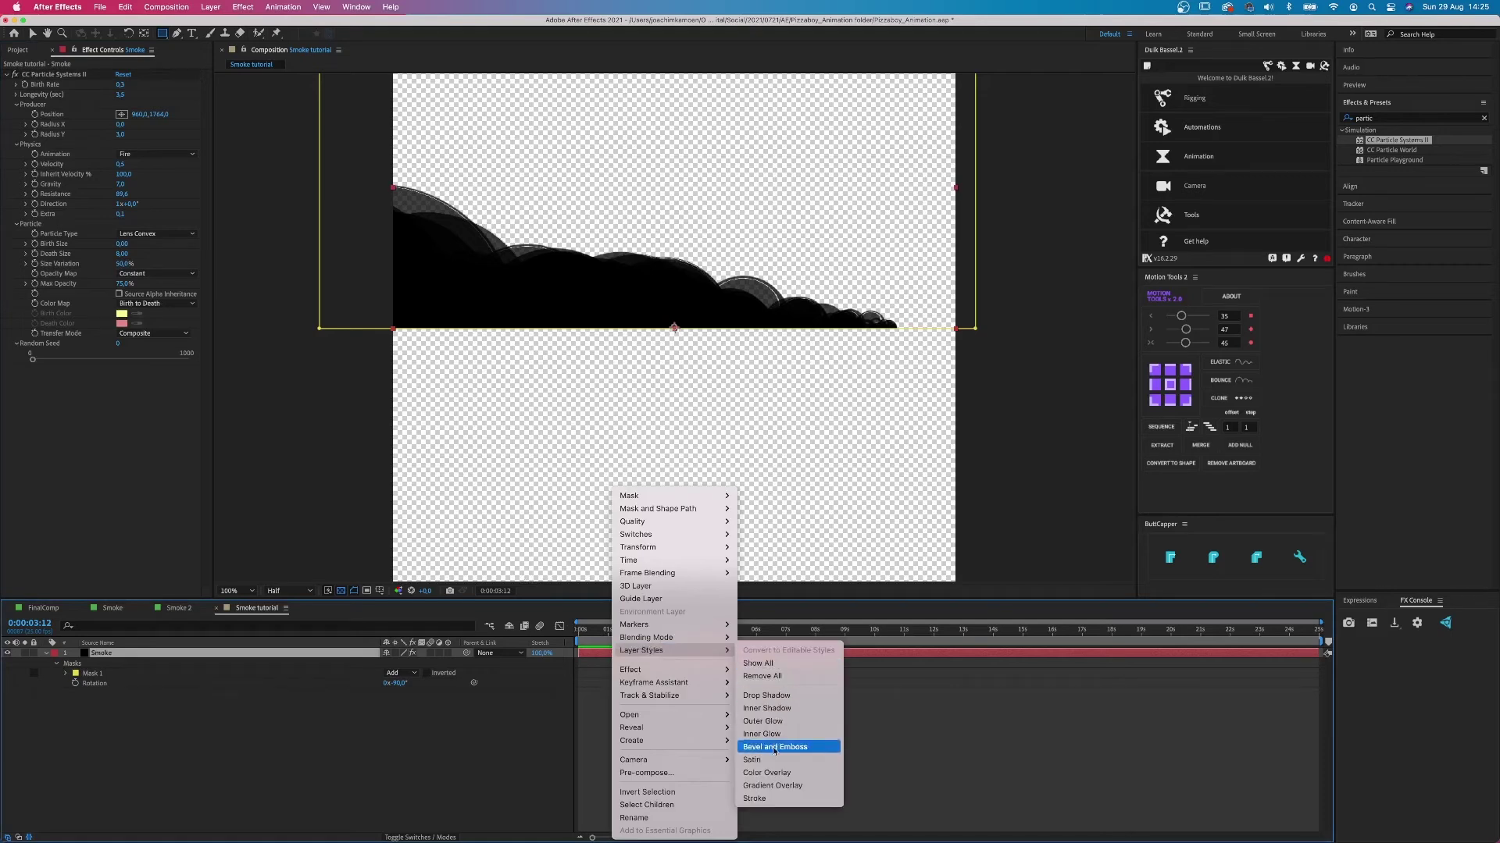
pyautogui.click(767, 772)
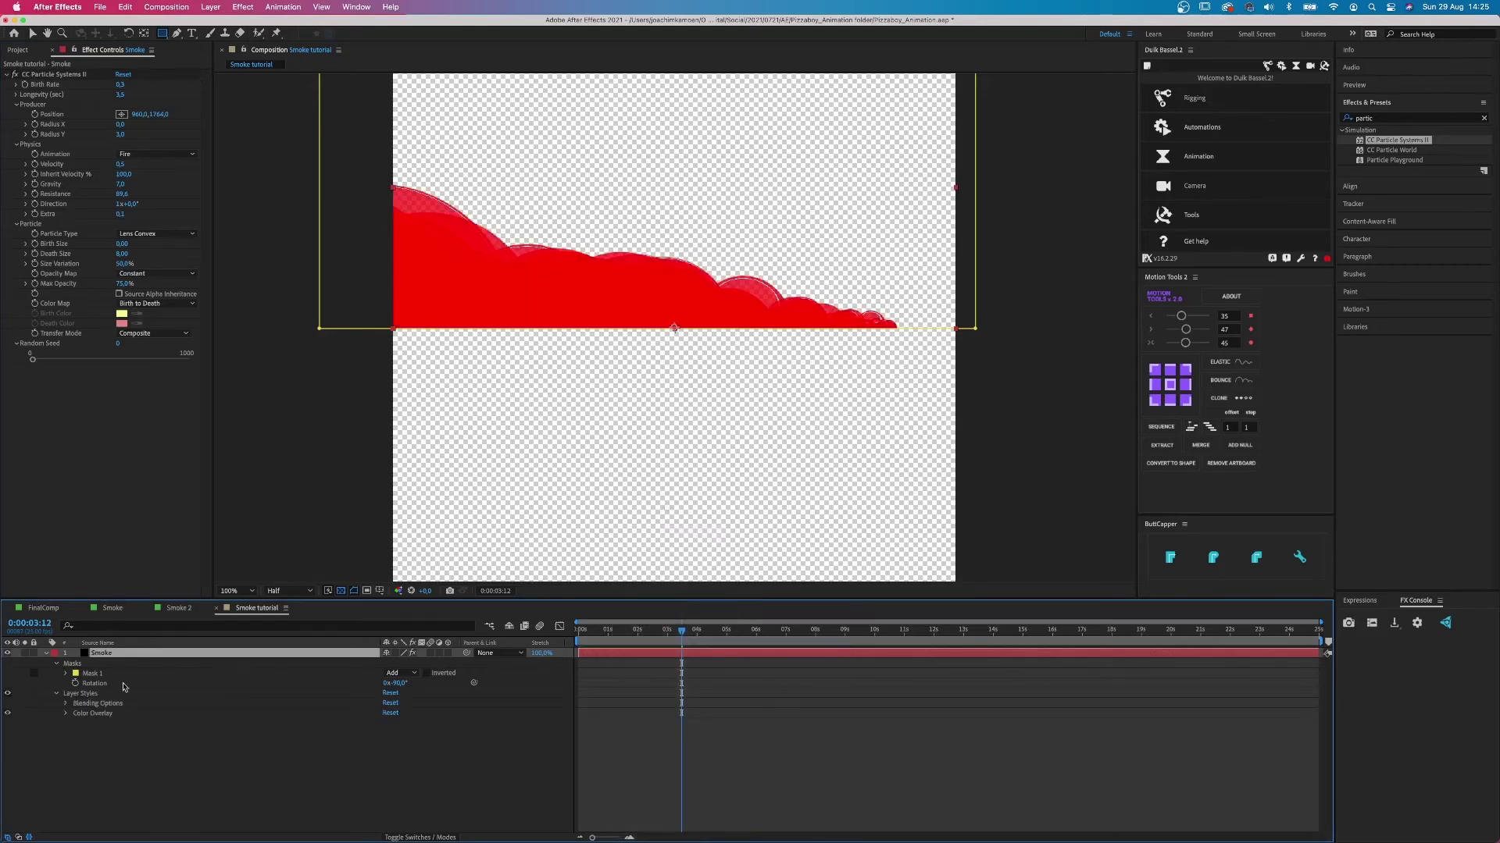
# Step: Set the Color Overlay colour to bluish grey 73777B
pyautogui.click(66, 714)
pyautogui.click(389, 732)
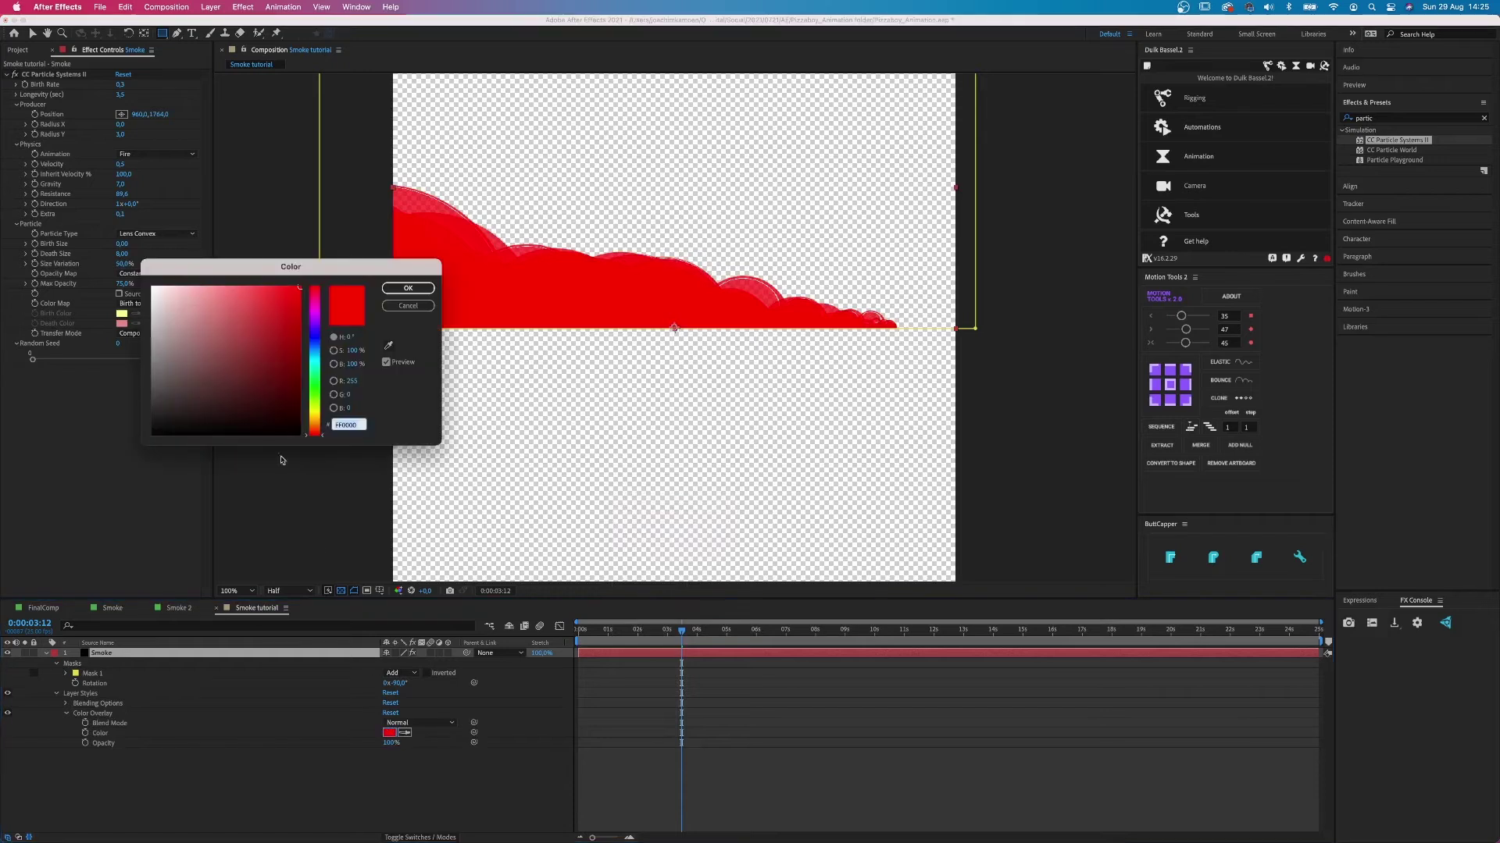
pyautogui.moveTo(237, 286)
pyautogui.mouseDown()
pyautogui.moveTo(219, 331)
pyautogui.moveTo(274, 333)
pyautogui.mouseUp()
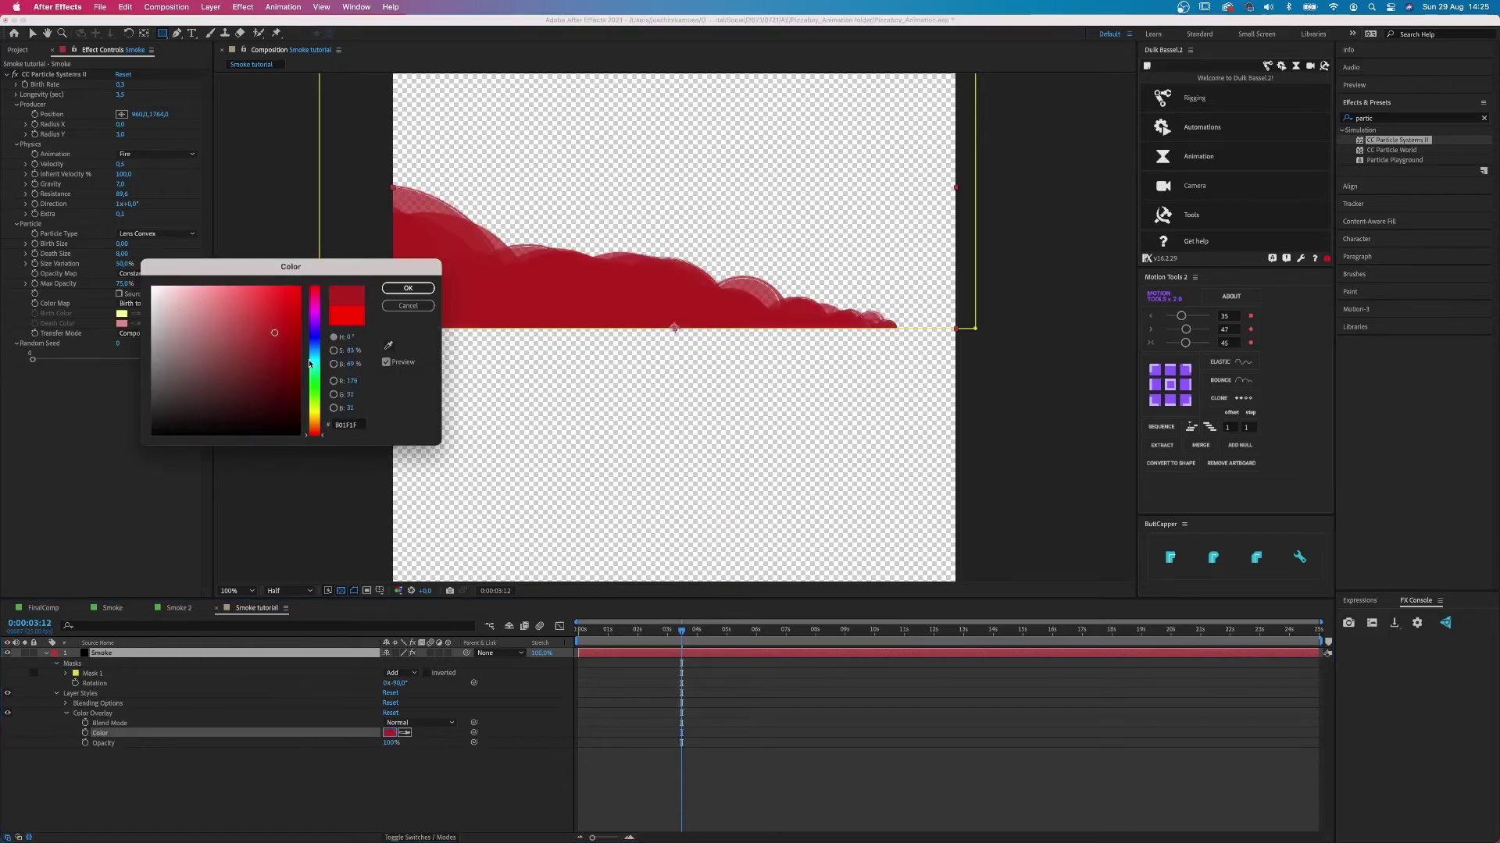
pyautogui.click(160, 363)
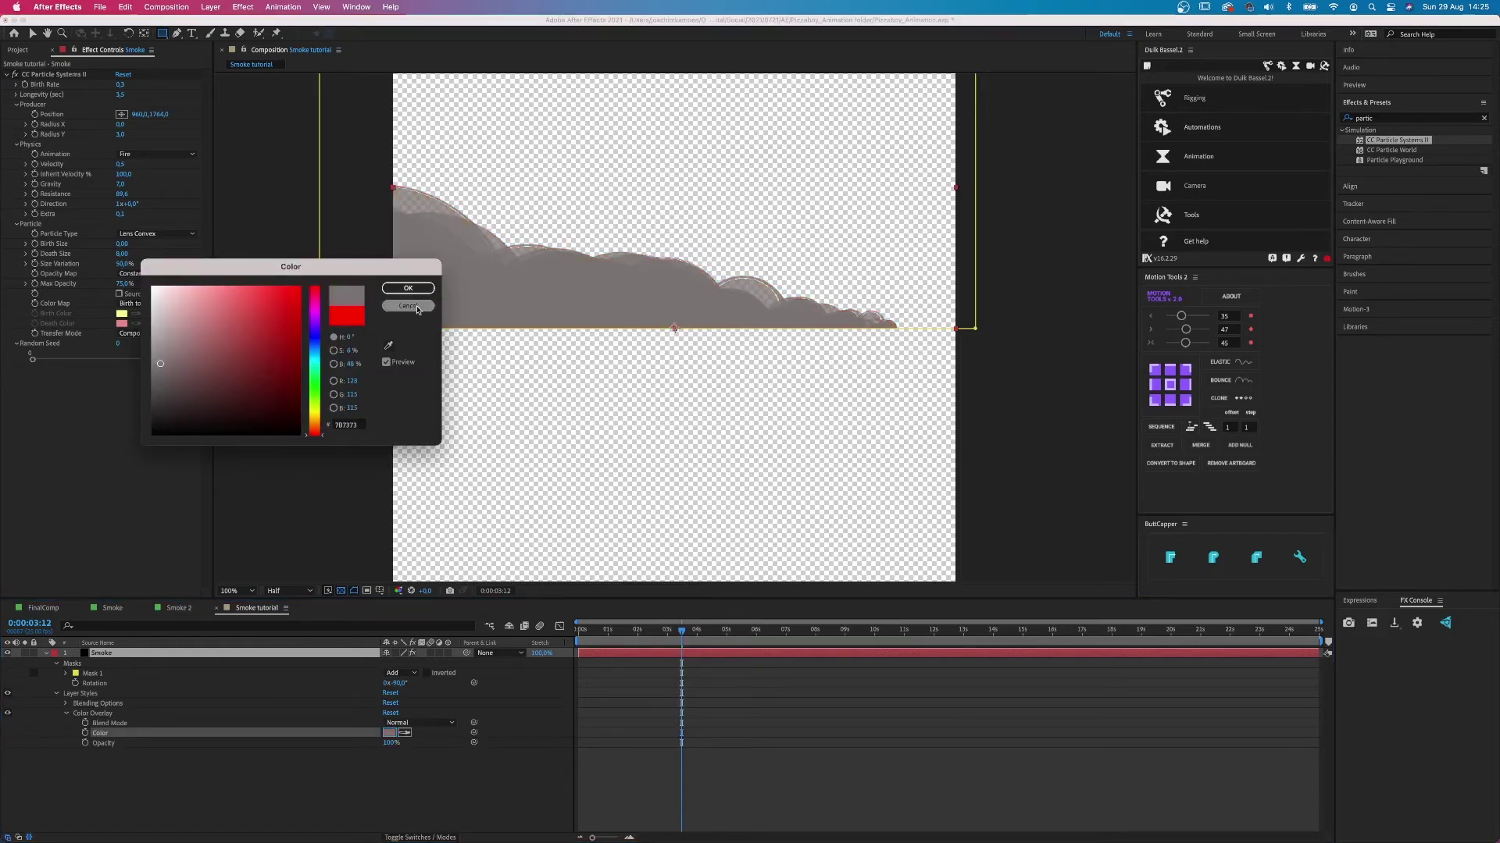
pyautogui.click(314, 347)
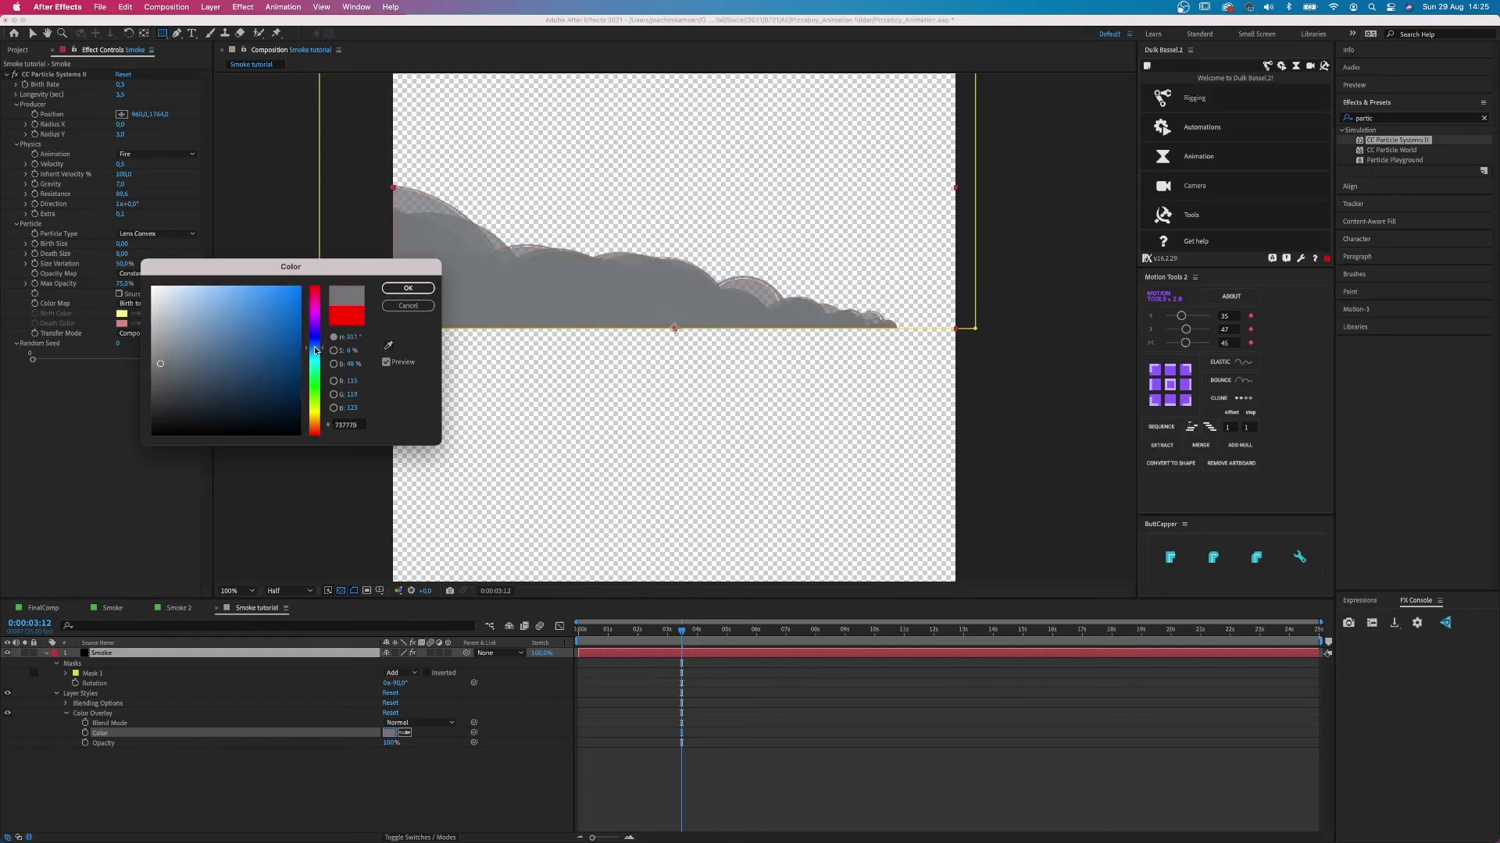
pyautogui.click(410, 289)
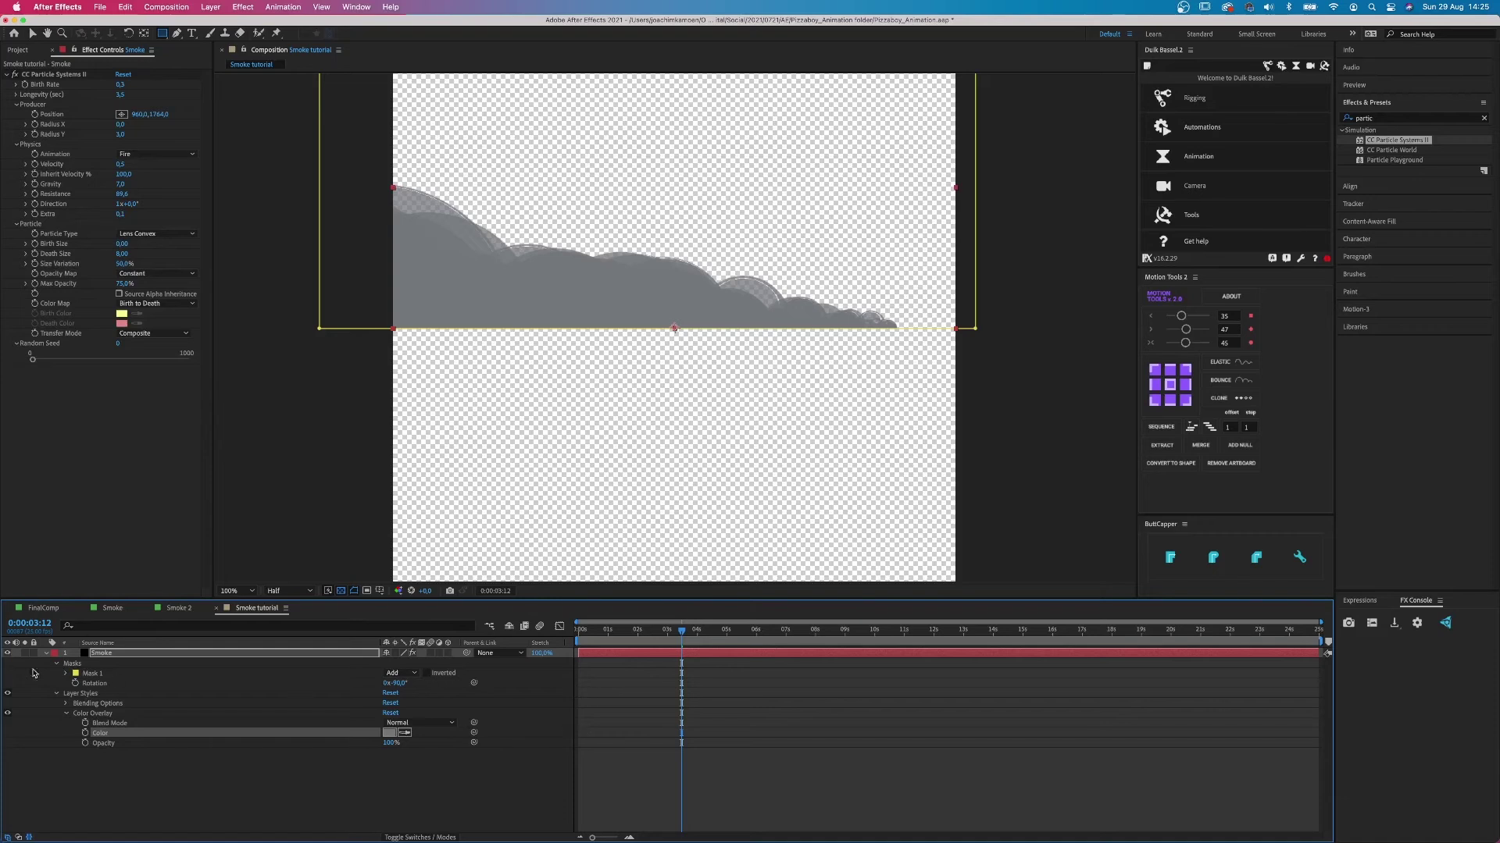
pyautogui.click(609, 688)
# Step: Duplicate the Smoke layer and give the top copy a light grey Color Overlay
pyautogui.click(611, 656)
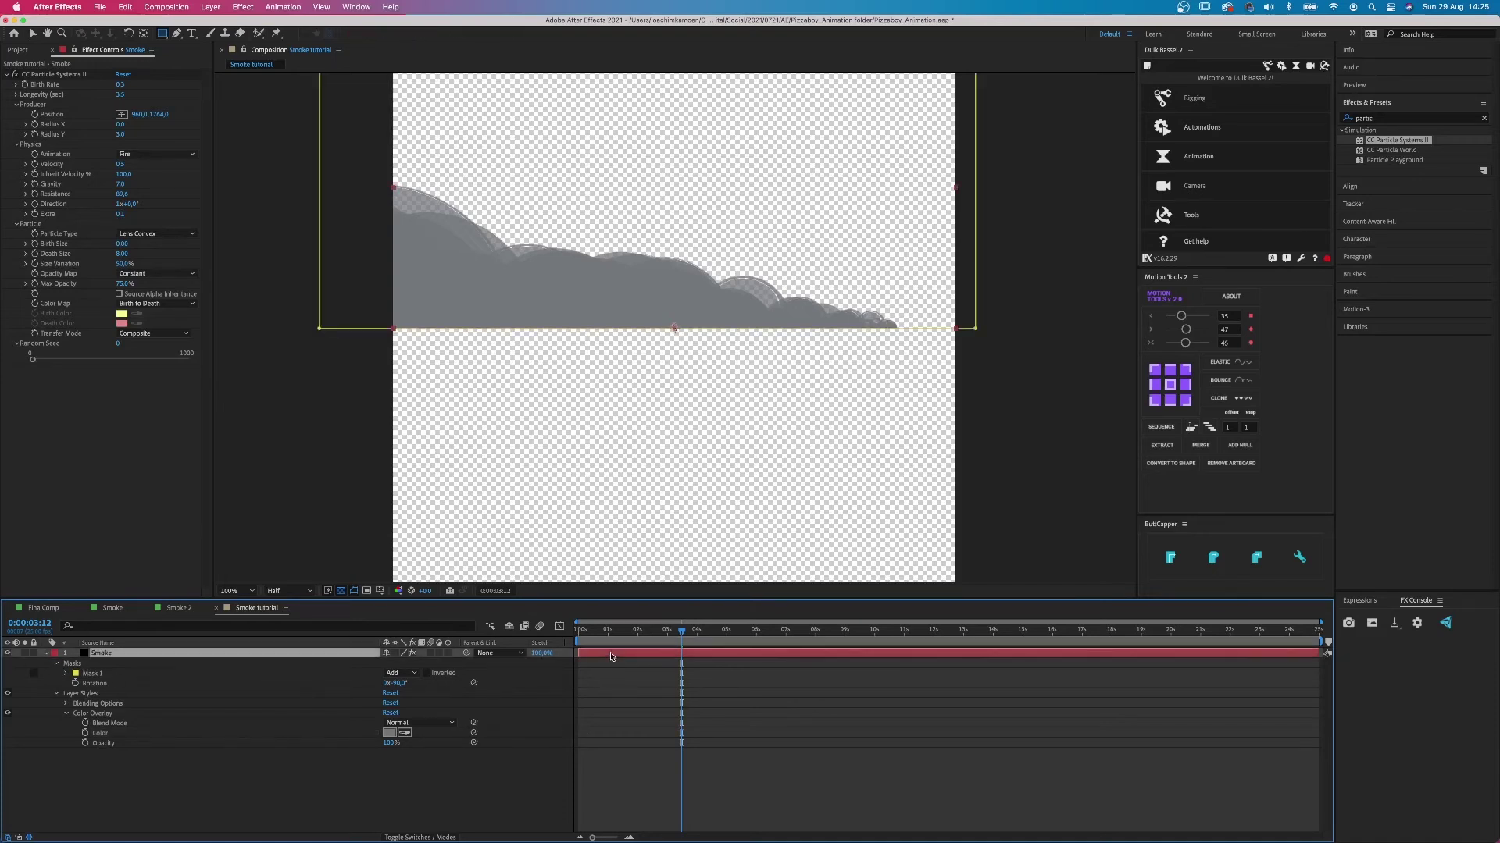
pyautogui.press('super+d')
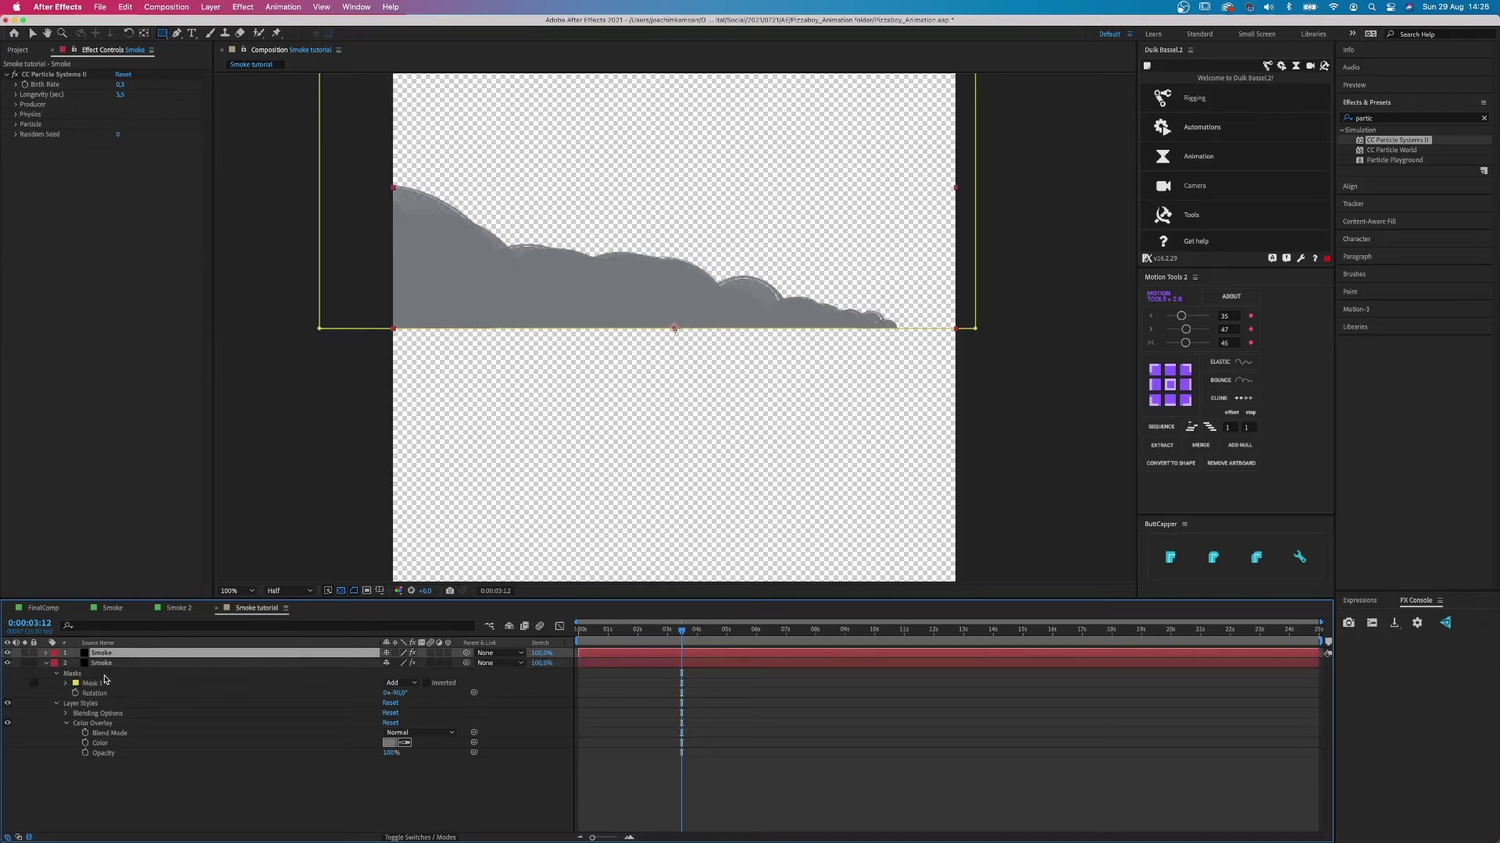
pyautogui.click(45, 653)
pyautogui.click(57, 693)
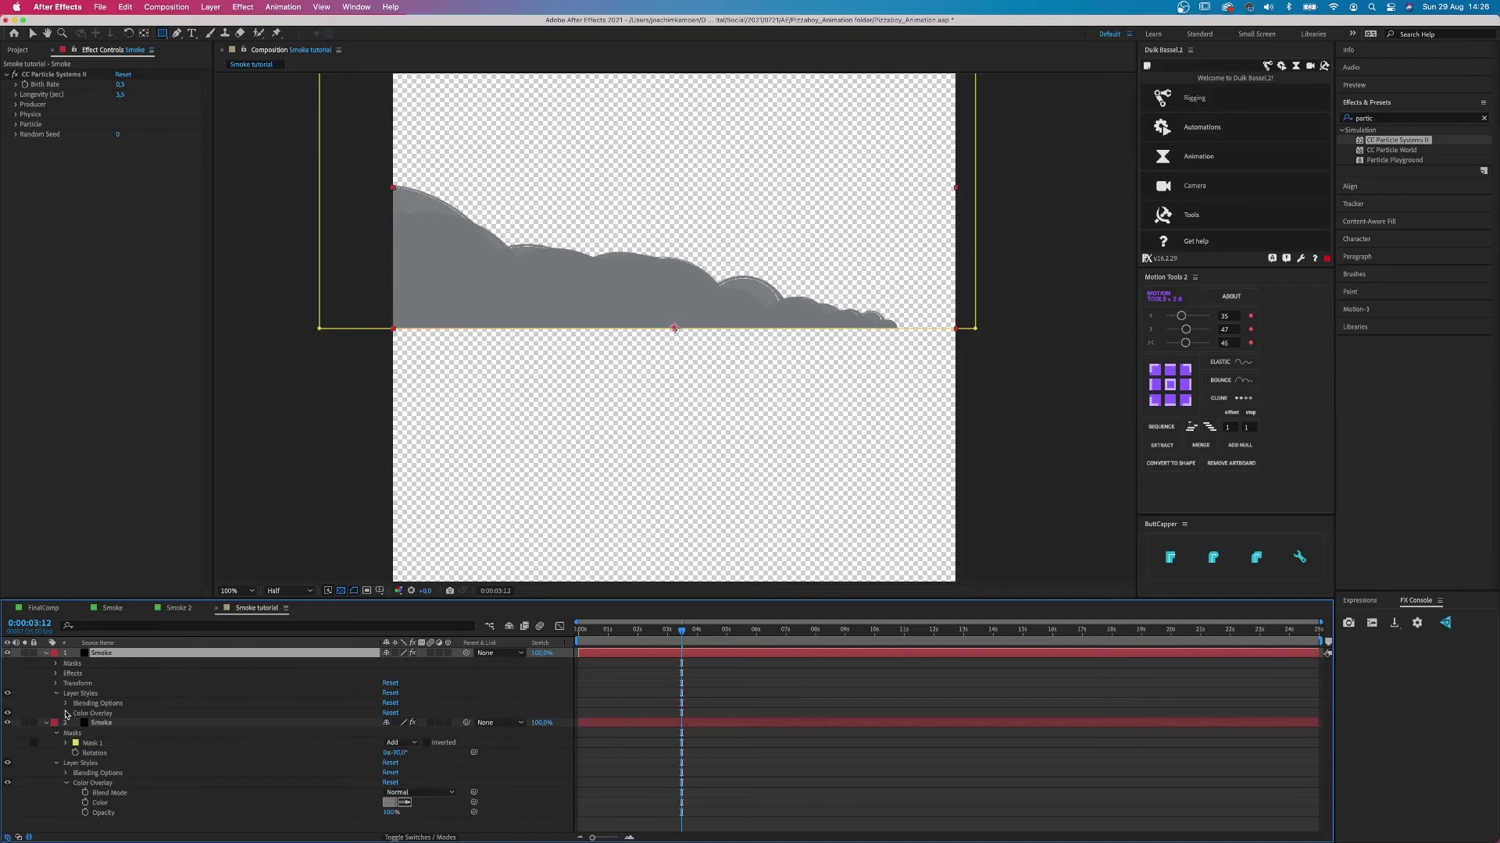
pyautogui.click(66, 713)
pyautogui.click(389, 733)
pyautogui.moveTo(162, 399); pyautogui.dragTo(158, 331)
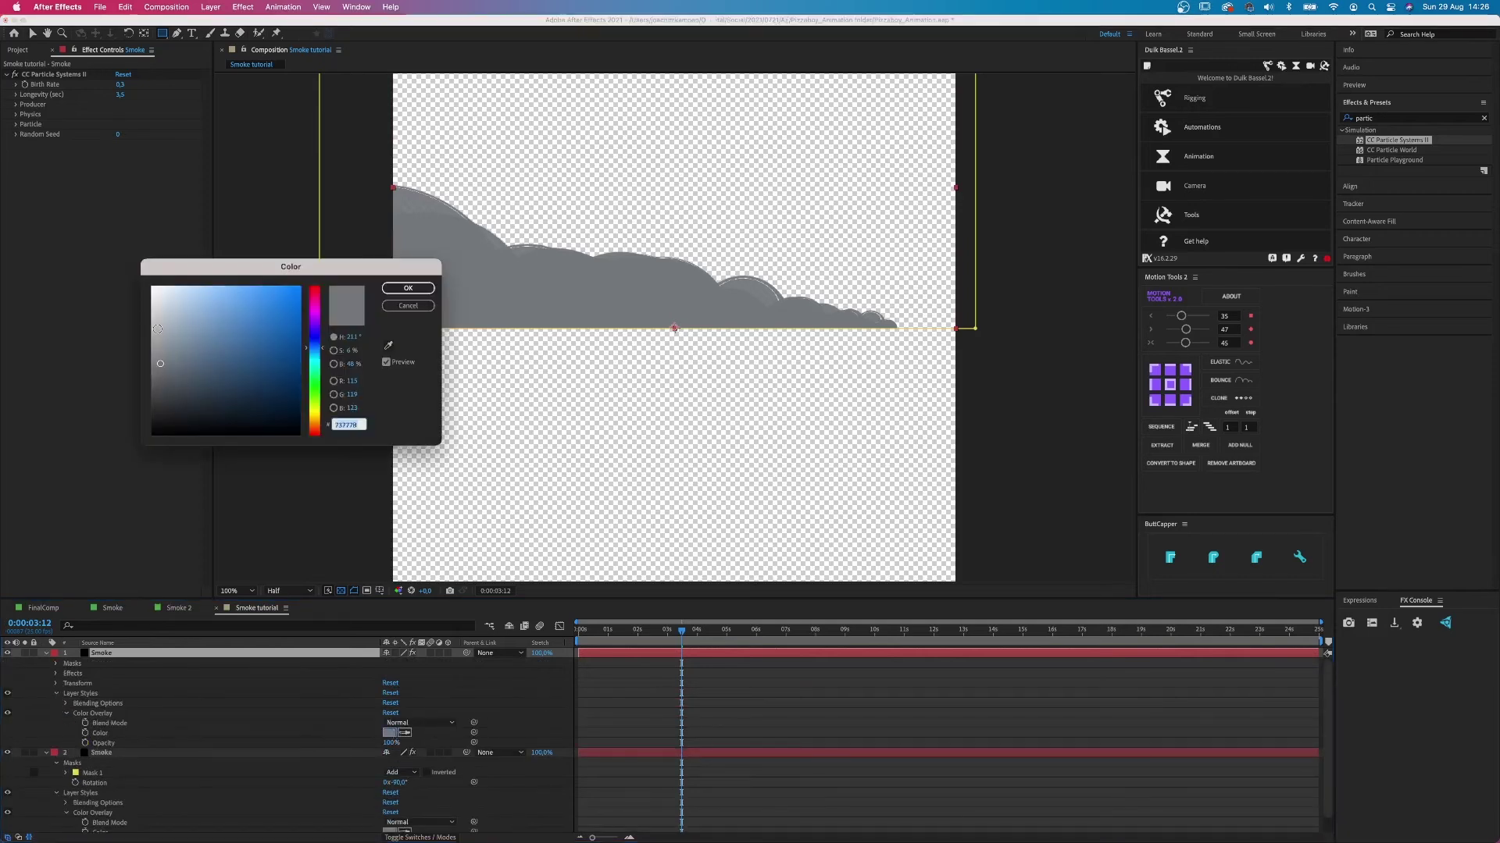
pyautogui.click(318, 349)
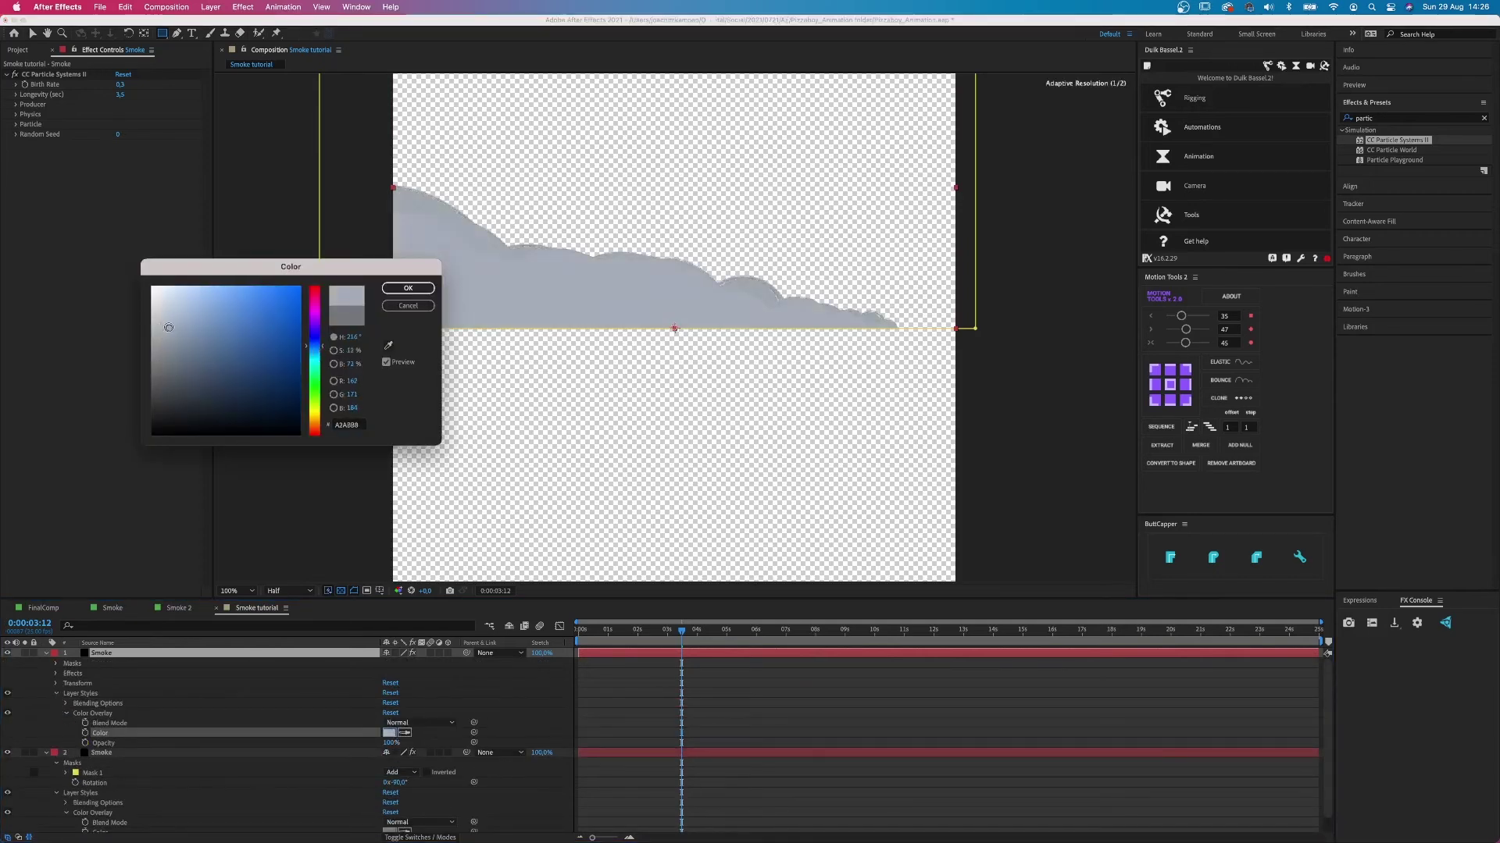
pyautogui.click(407, 288)
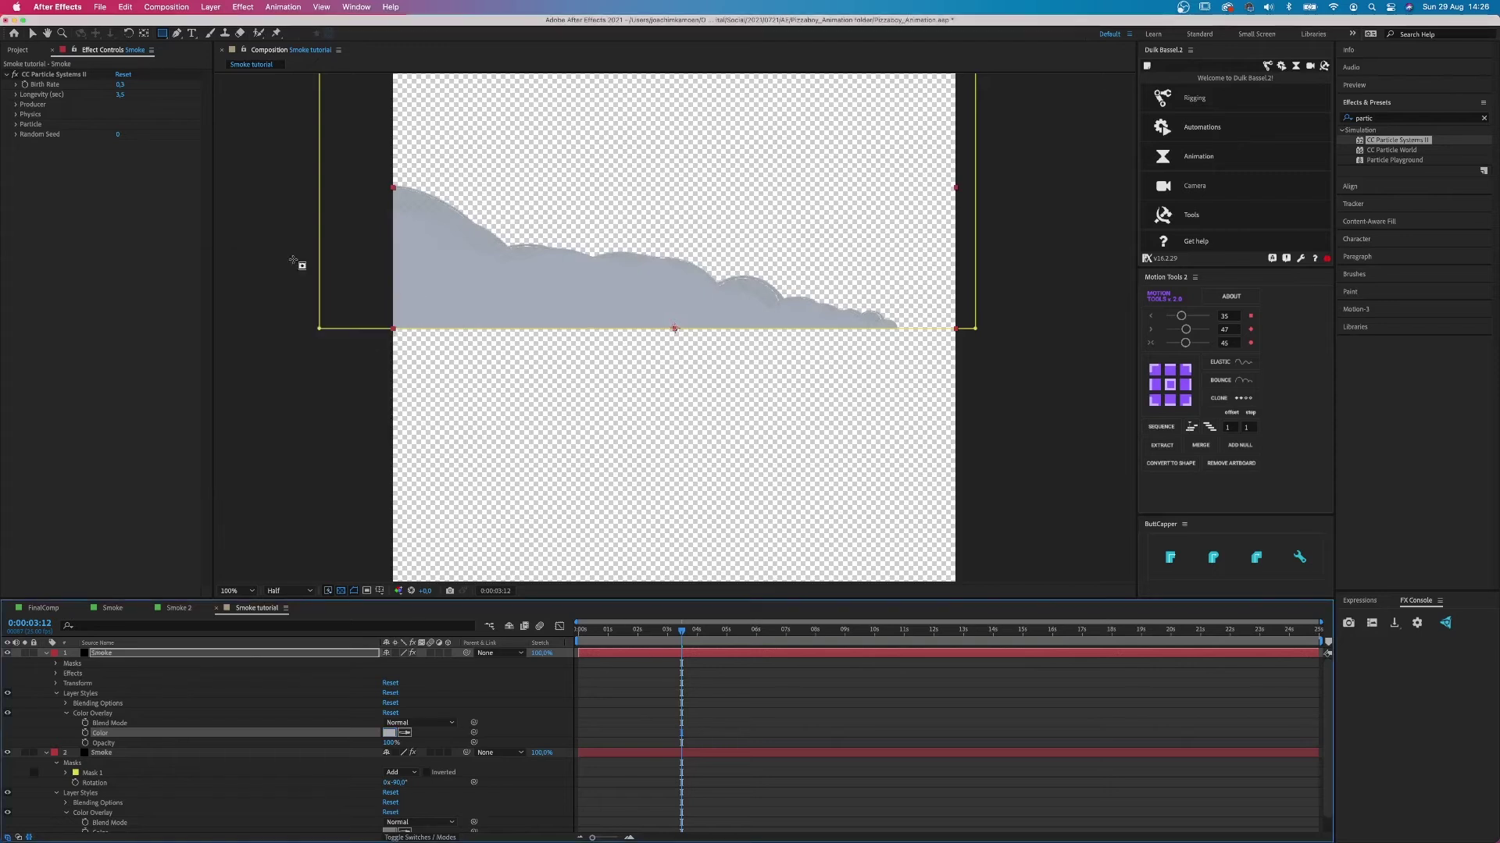
# Step: Raise the particles' Longevity to 6.1 so the smoke lasts longer
pyautogui.click(17, 95)
pyautogui.moveTo(168, 110); pyautogui.dragTo(214, 112)
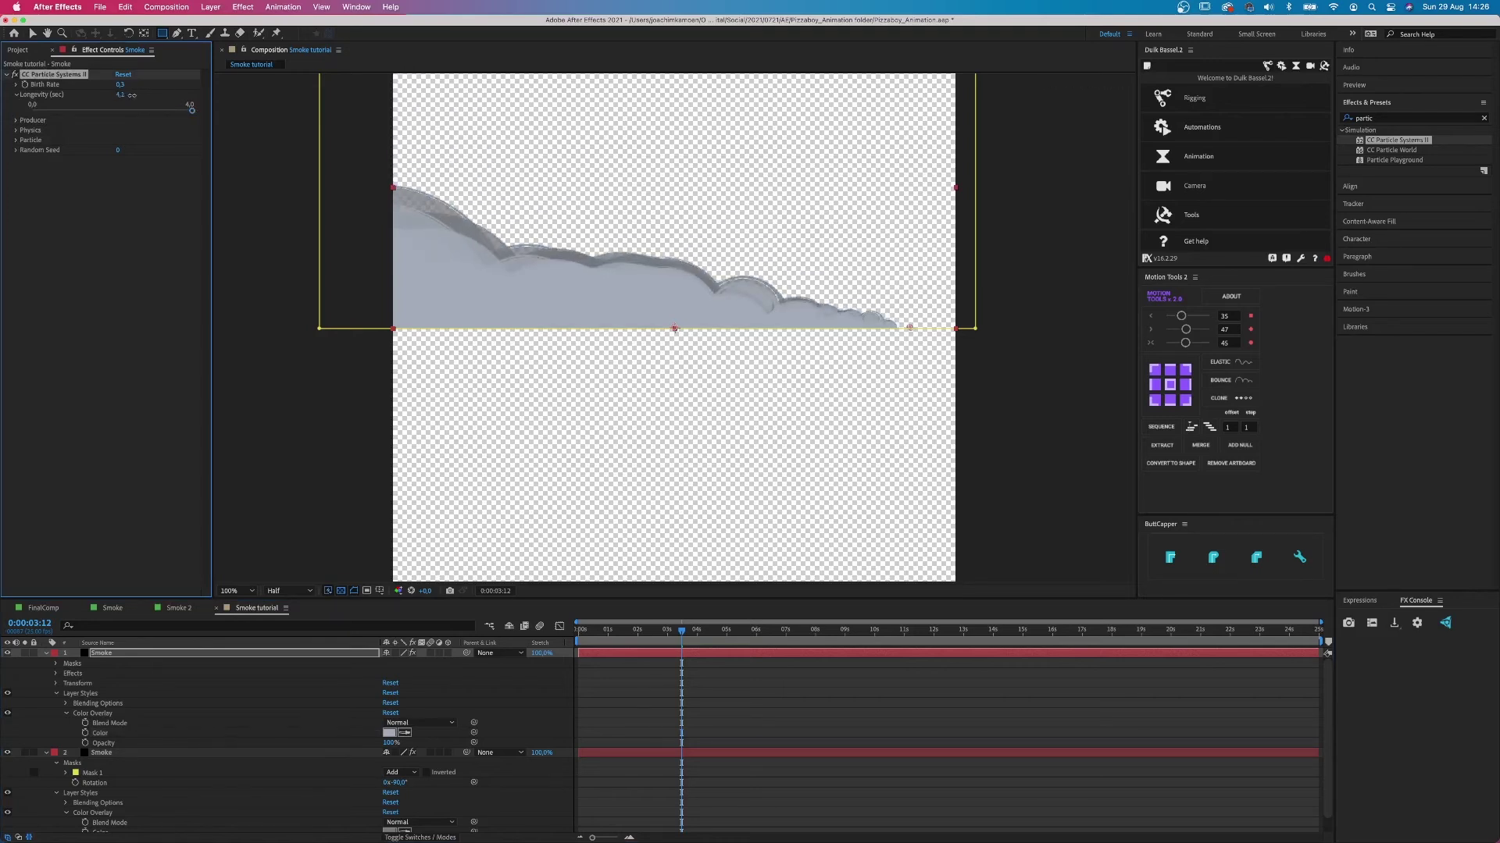
pyautogui.moveTo(131, 95); pyautogui.dragTo(240, 97)
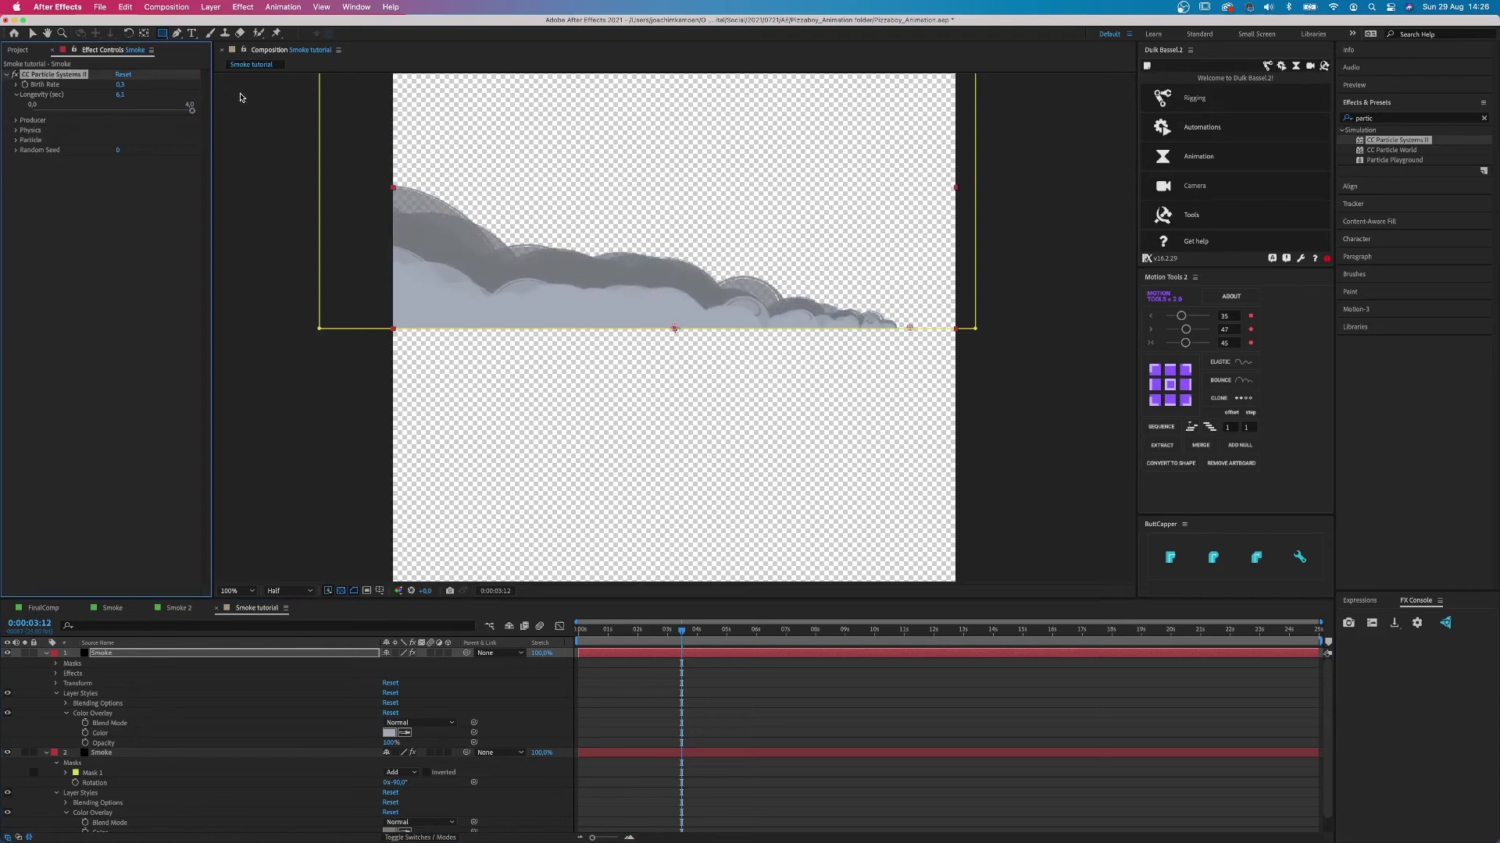
# Step: Preview the smoke, then go to FinalComp at the running character around 0:00:09:19
pyautogui.click(560, 639)
pyautogui.press('space')
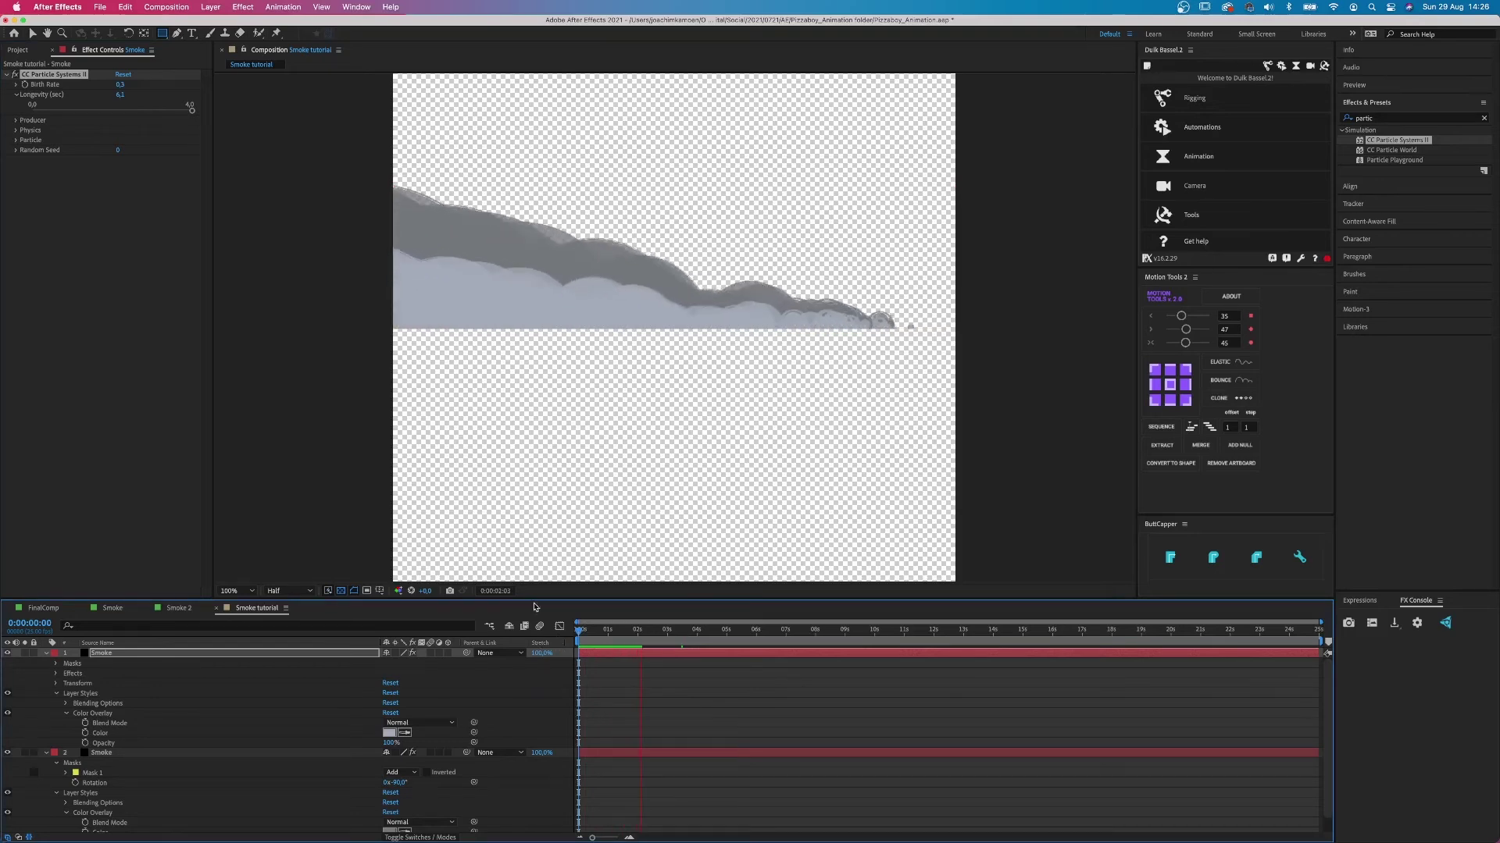
pyautogui.press('space')
pyautogui.click(15, 122)
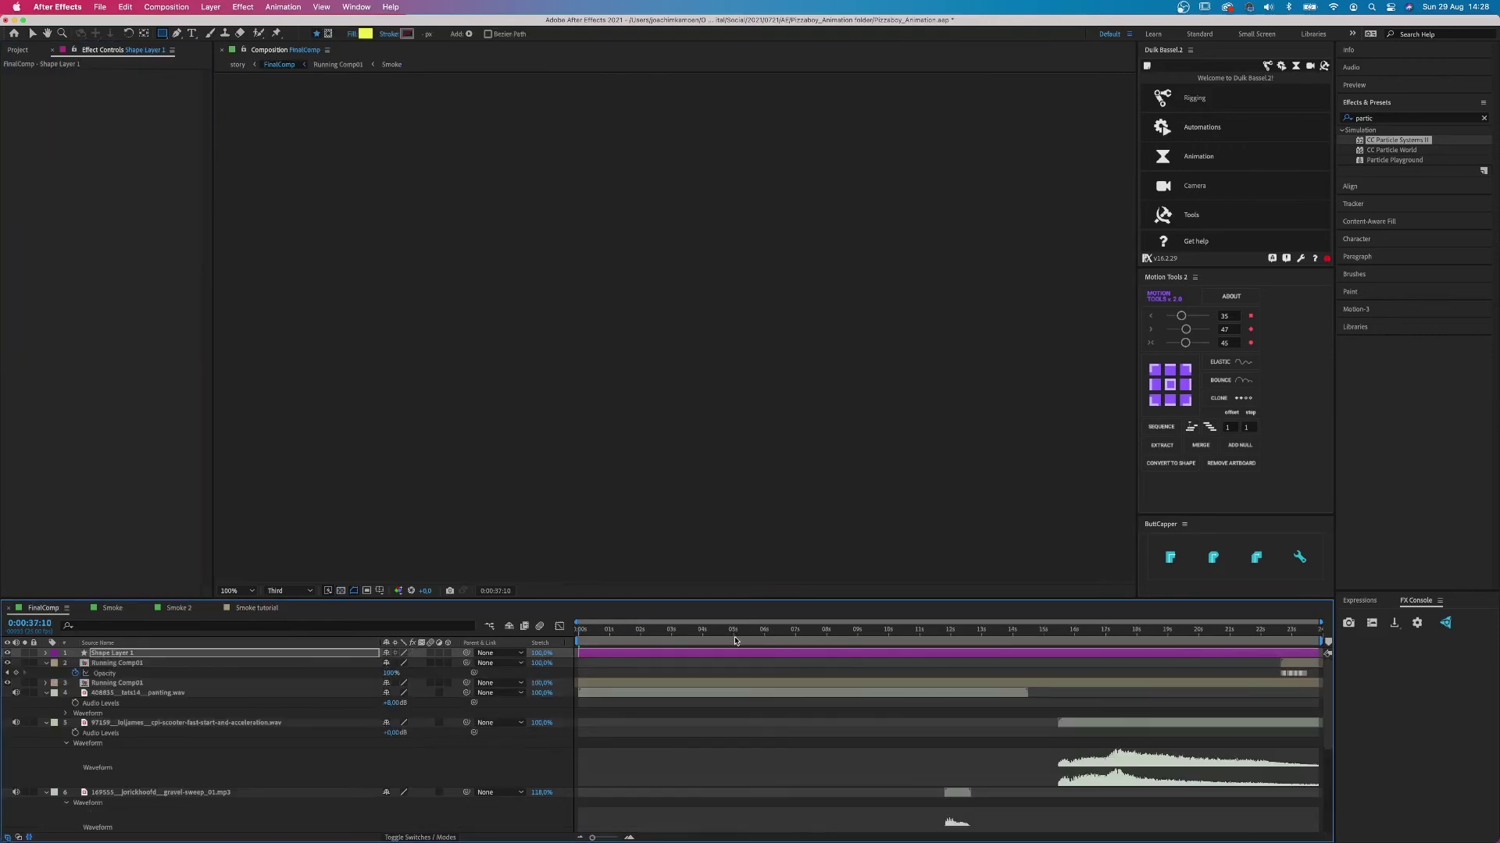
pyautogui.click(881, 631)
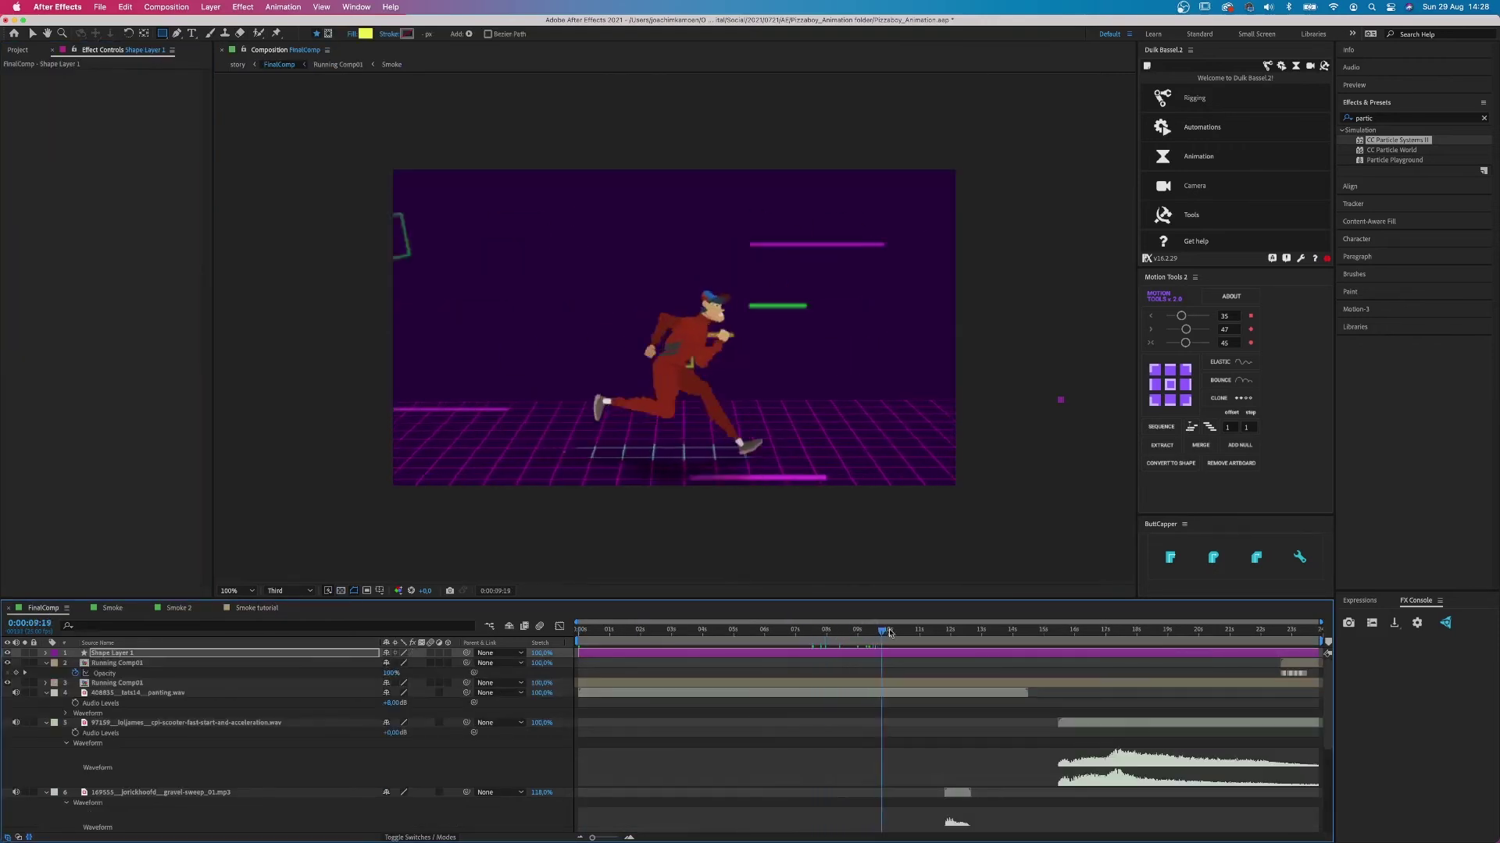
# Step: Scrub and play back the FinalComp running scene, including from the crouching frame
pyautogui.moveTo(889, 633); pyautogui.dragTo(941, 633)
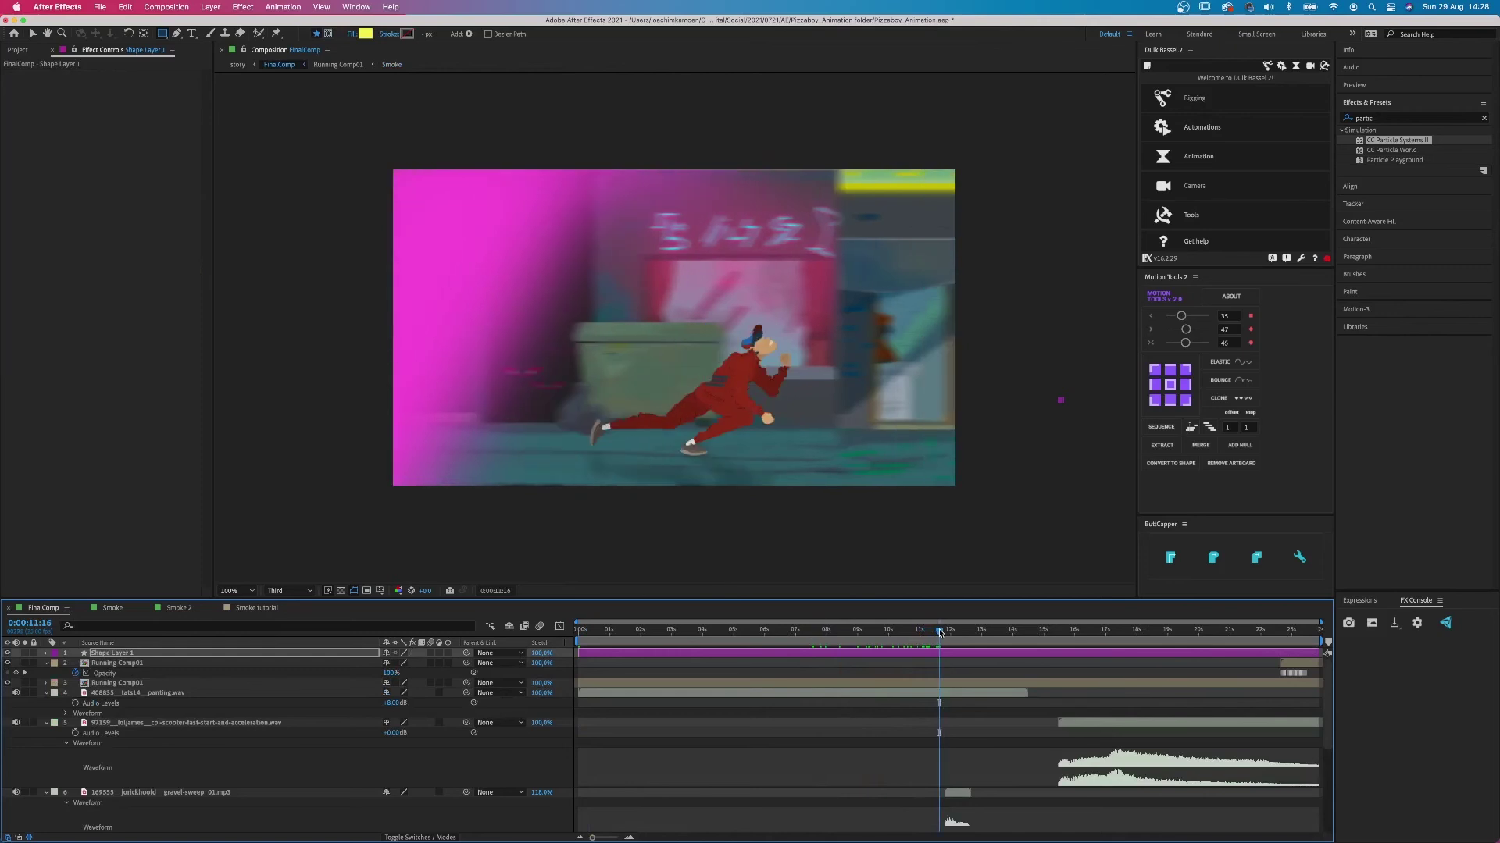
pyautogui.press('space')
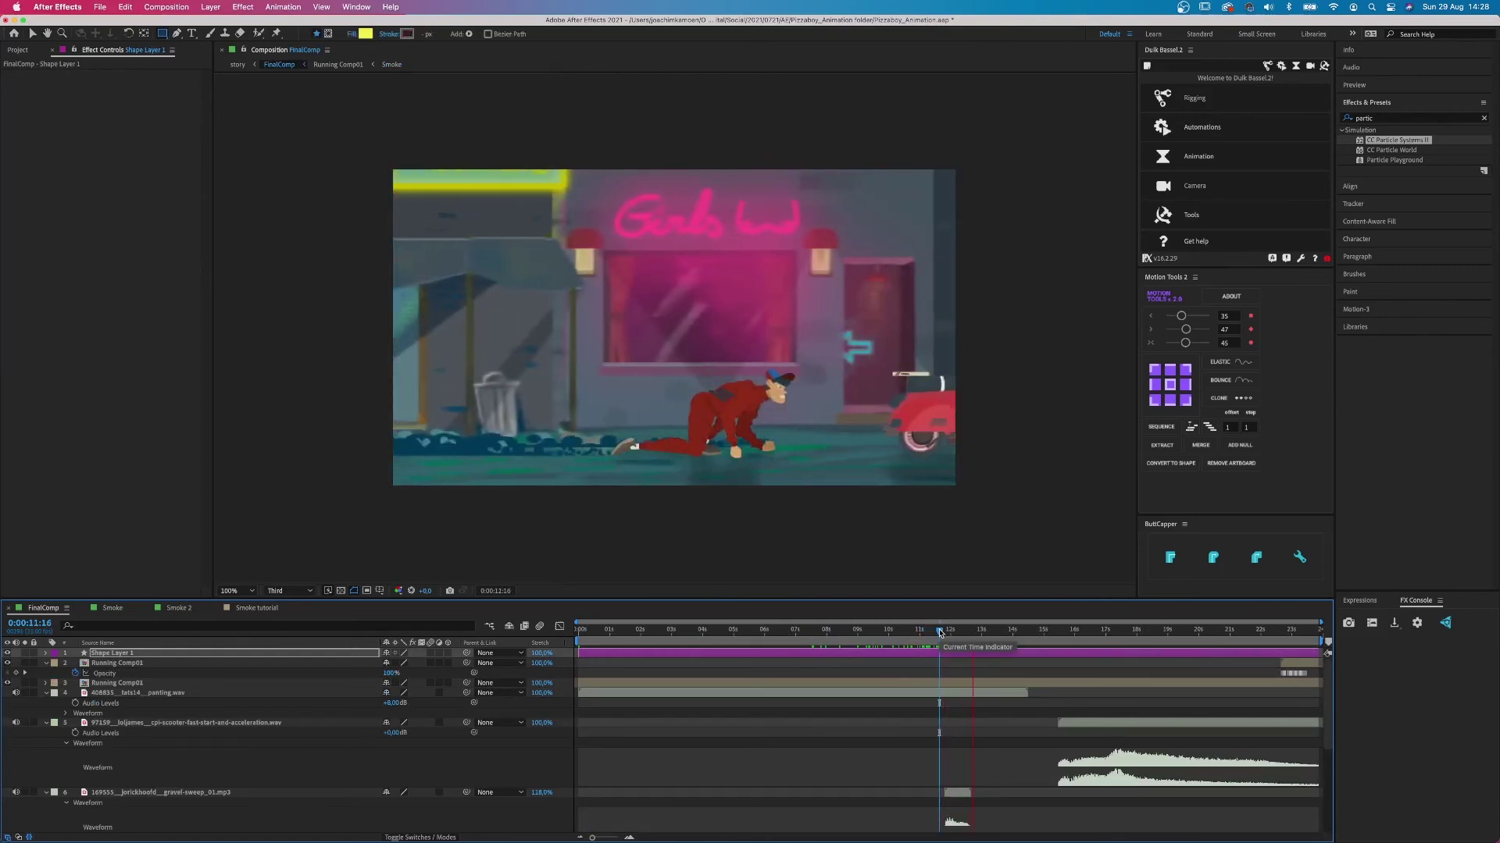
pyautogui.press('space')
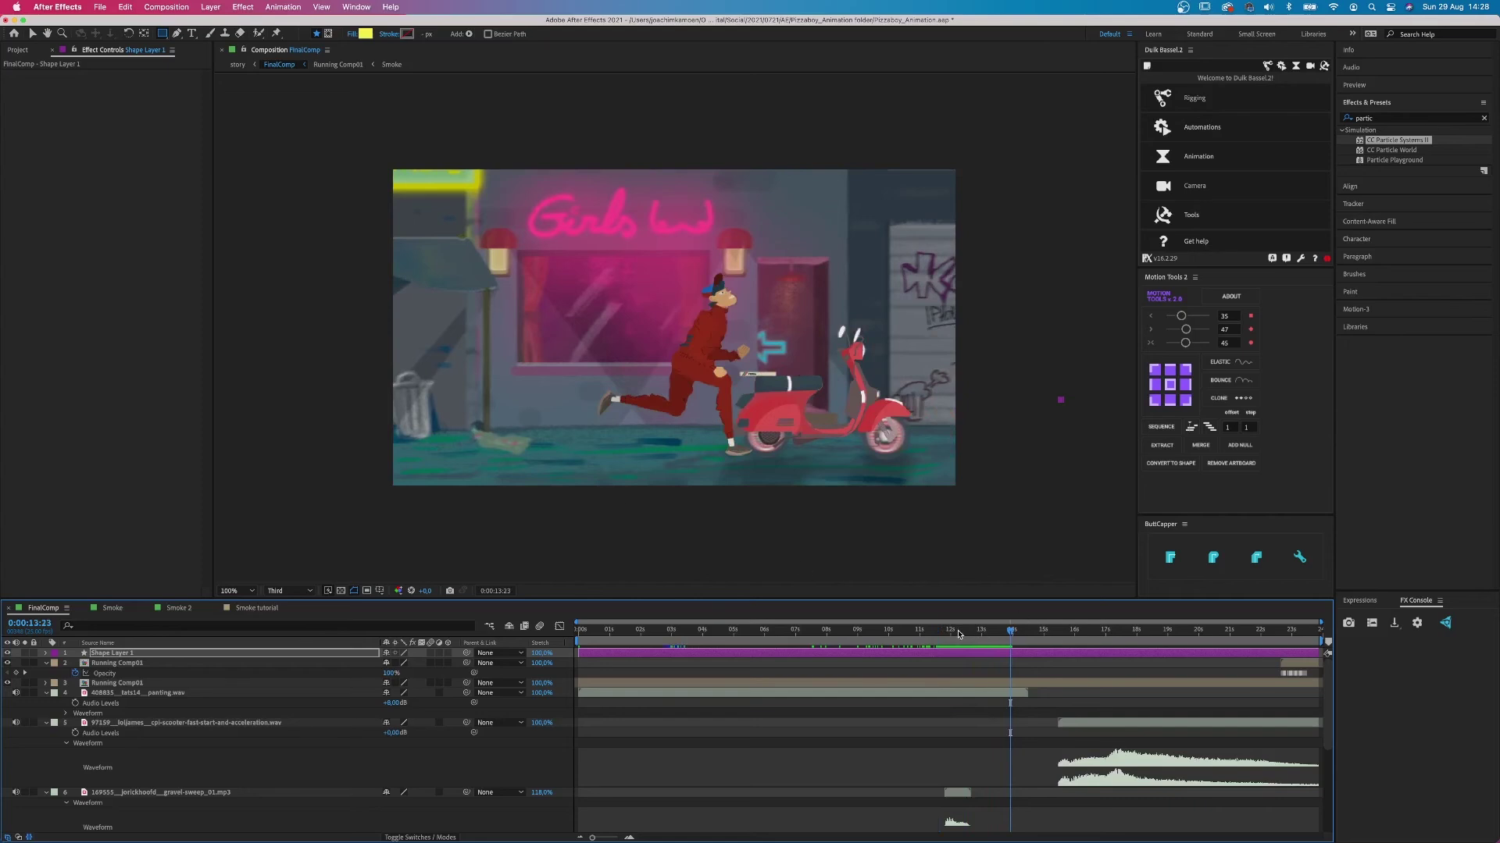
pyautogui.moveTo(959, 634); pyautogui.dragTo(941, 635)
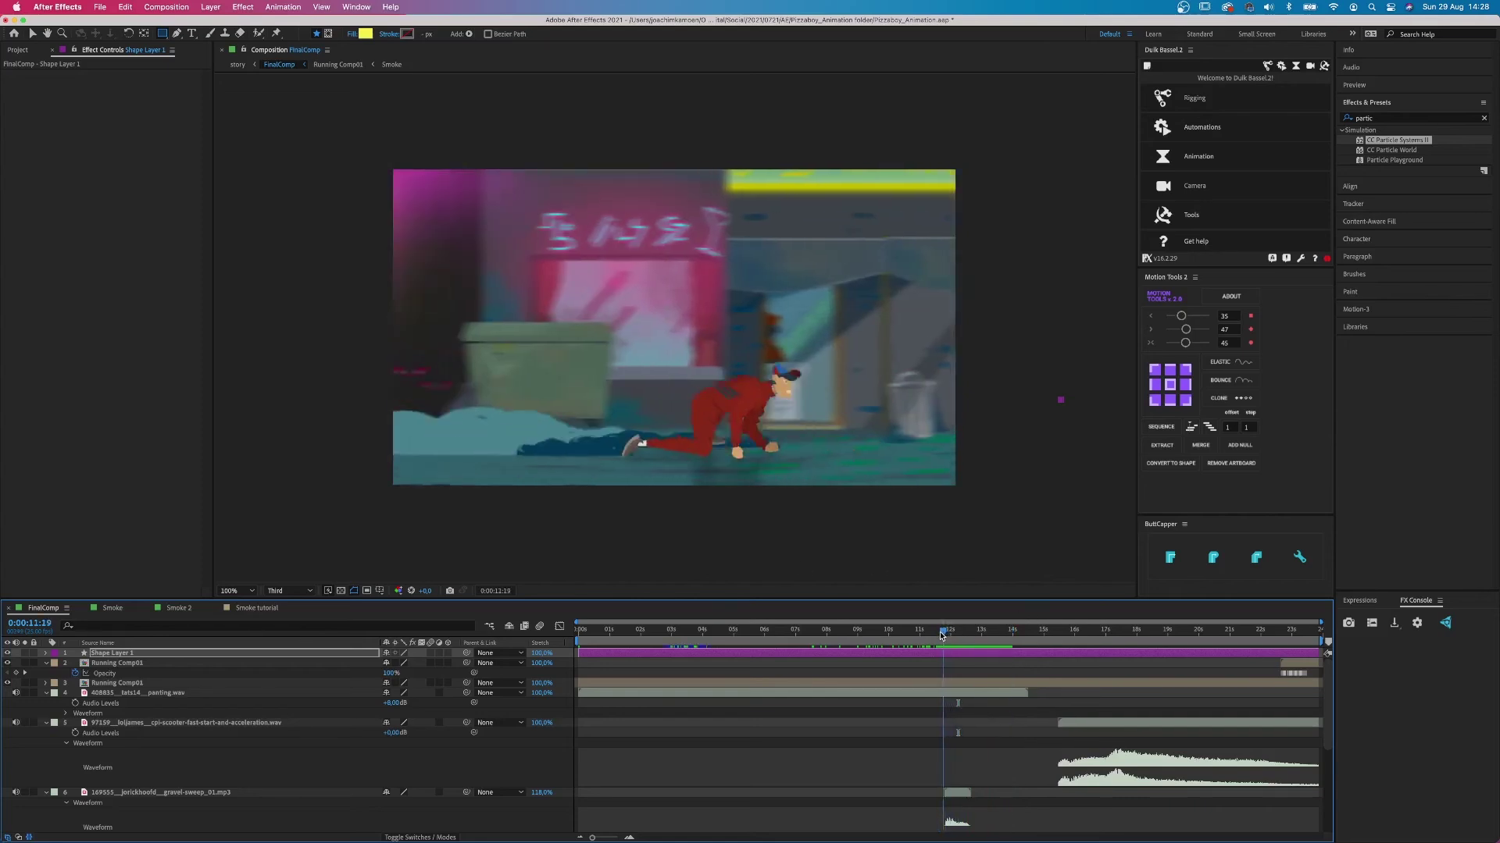
pyautogui.press('space')
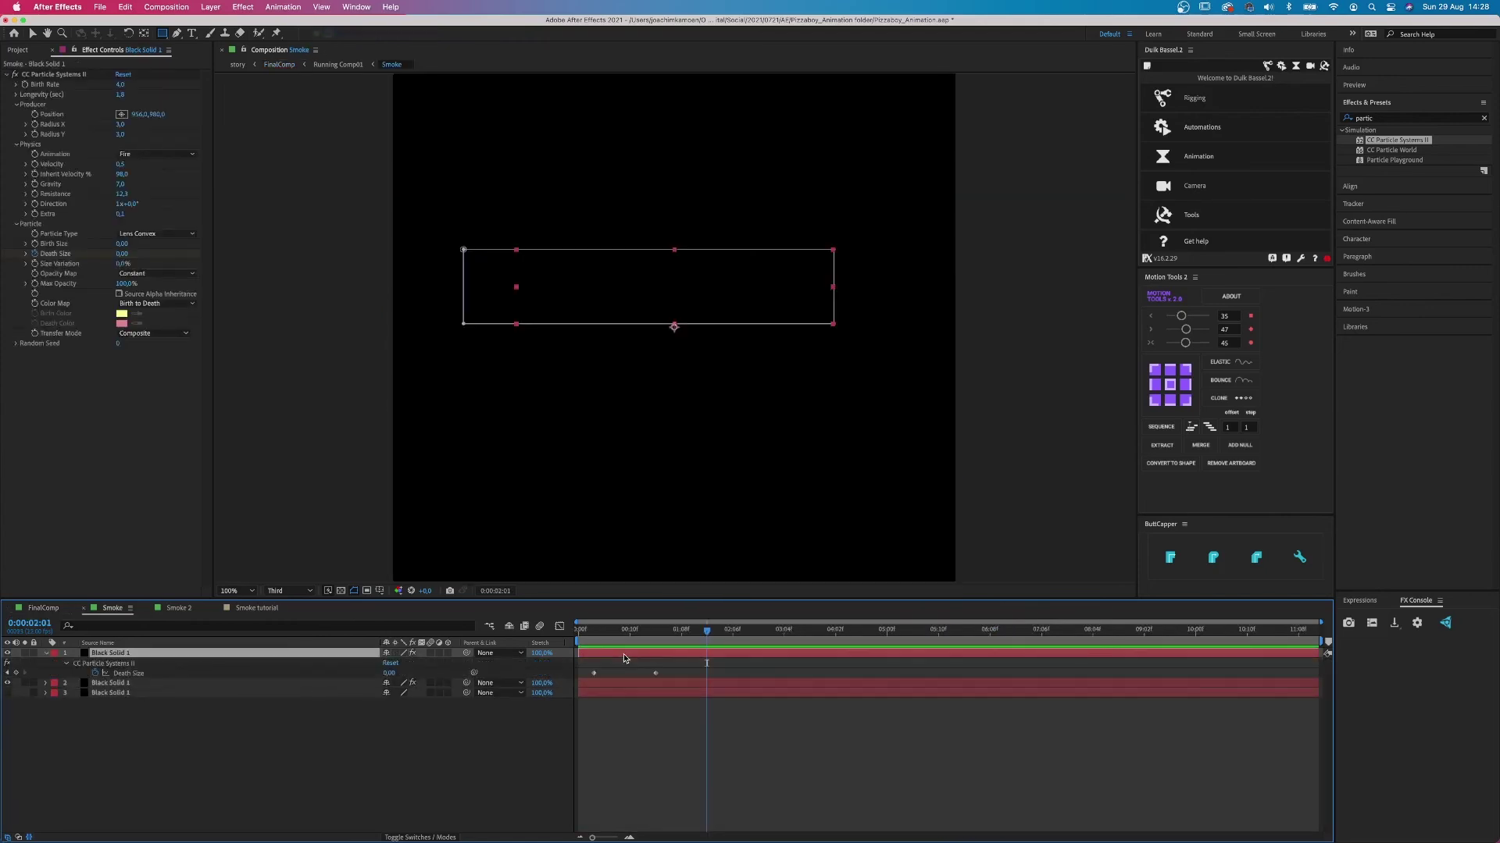
# Step: In the Smoke comp, inspect the Death Size keyframe while stepping through time
pyautogui.click(596, 633)
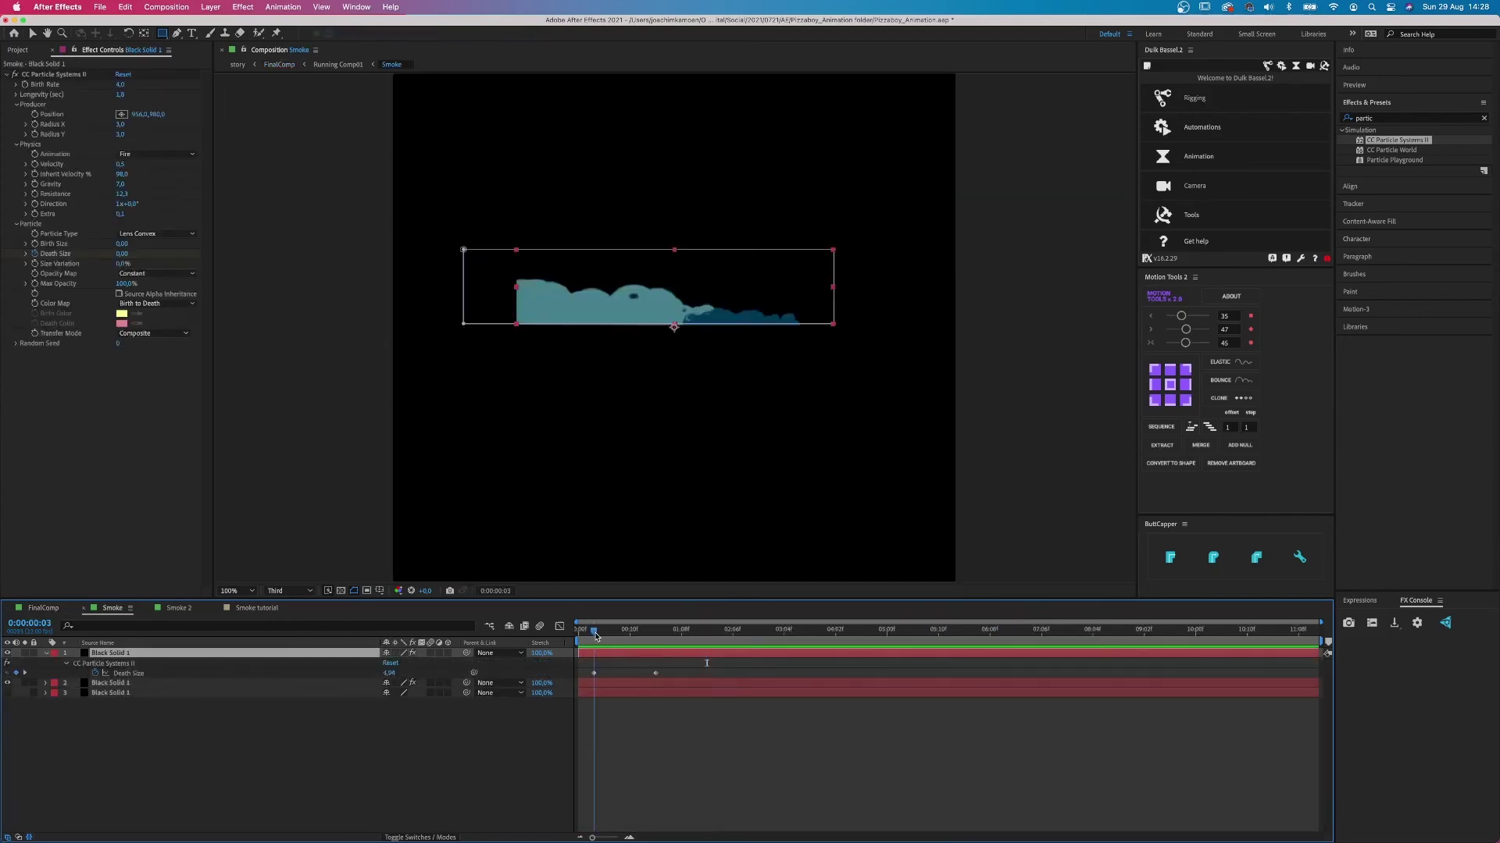
pyautogui.click(596, 674)
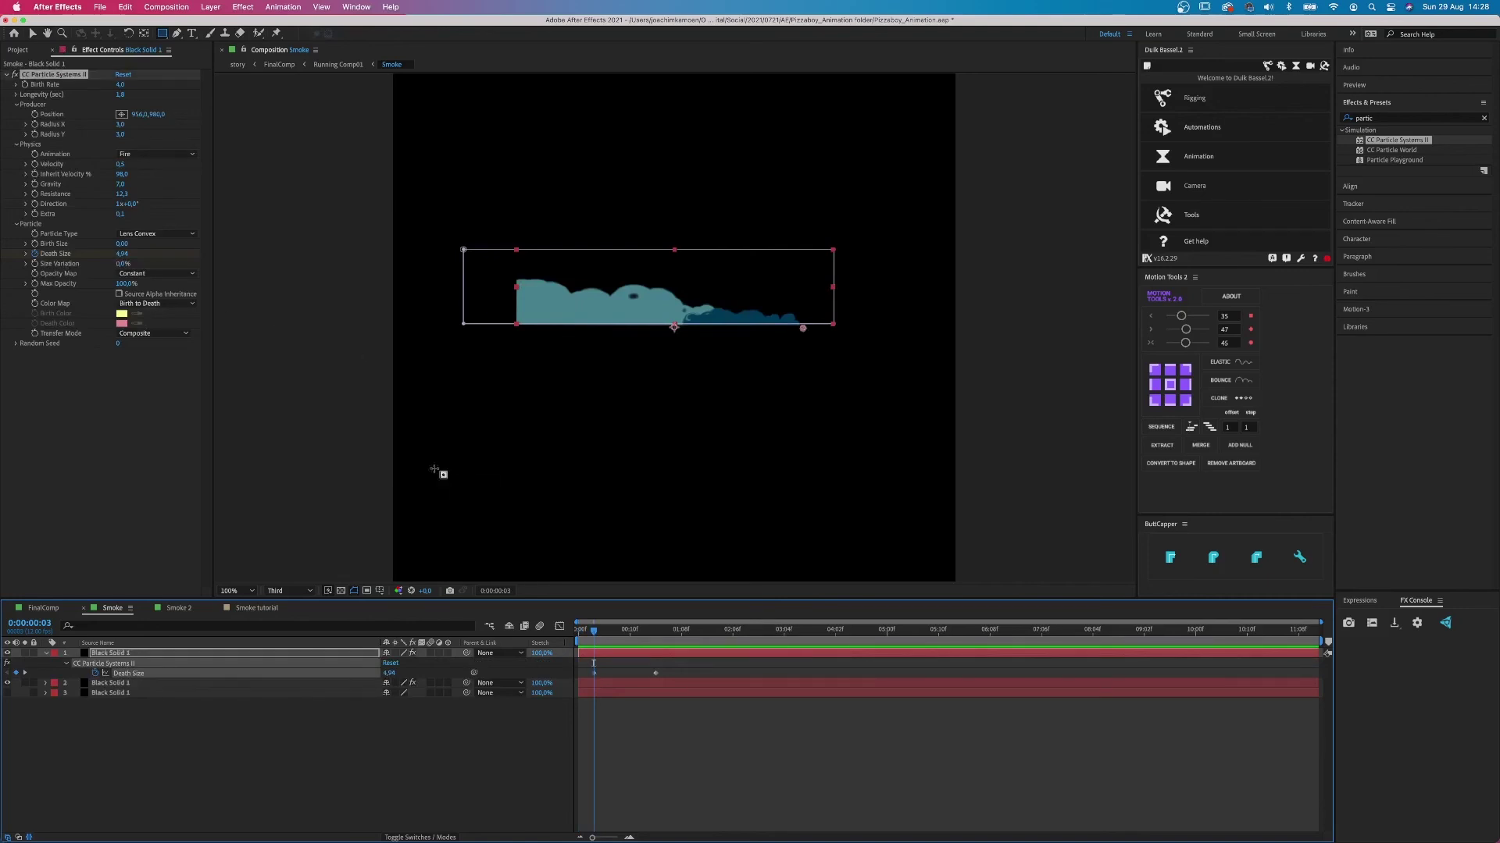
pyautogui.moveTo(646, 636); pyautogui.dragTo(653, 636)
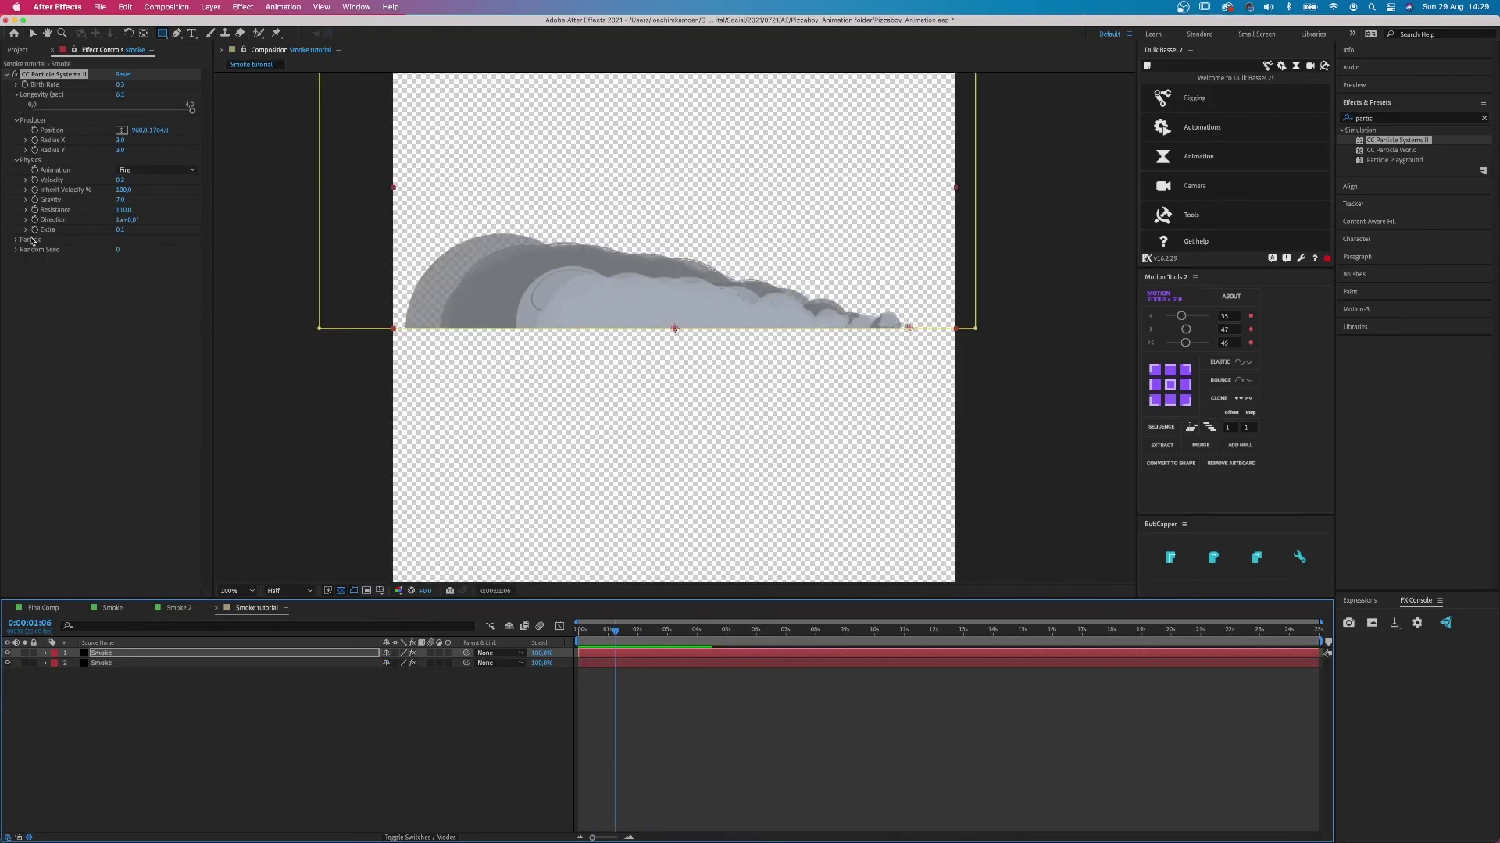
# Step: Keyframe the top Smoke layer's Death Size to 0 at 0:00:02:23
pyautogui.click(16, 243)
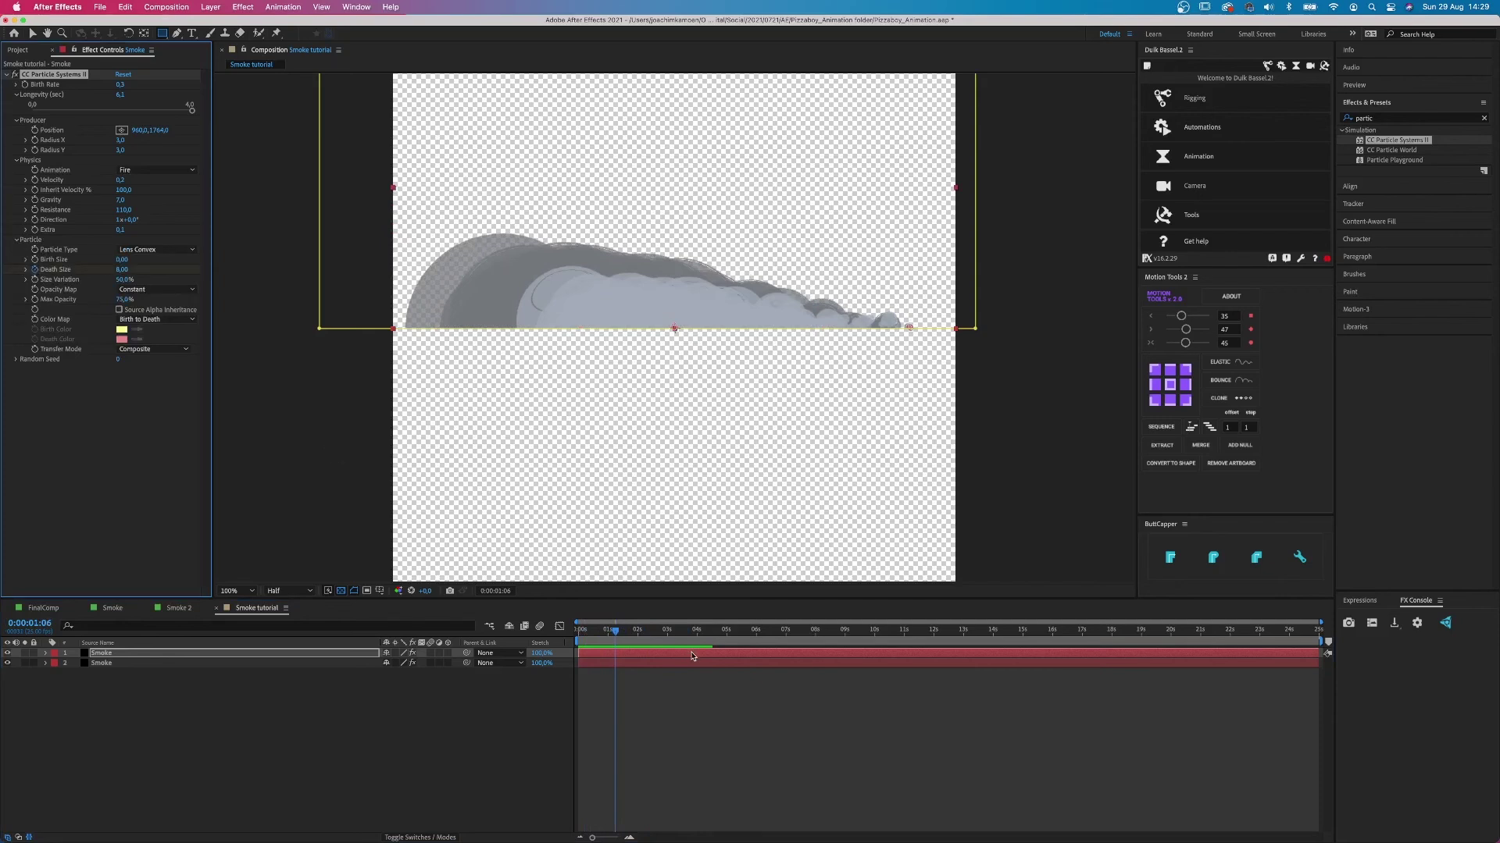
pyautogui.press('u')
pyautogui.click(666, 635)
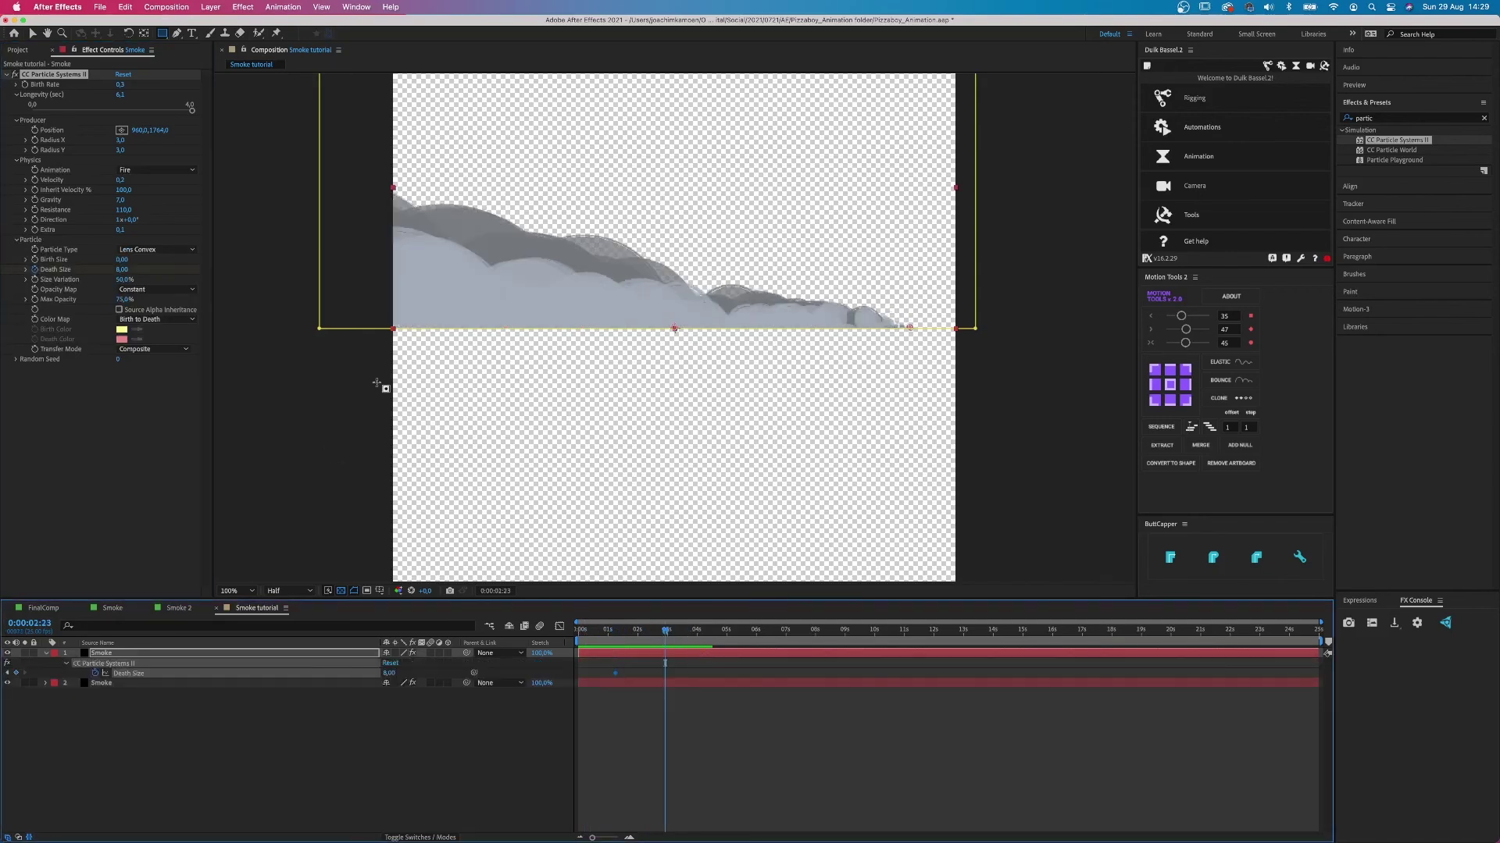
pyautogui.click(122, 270)
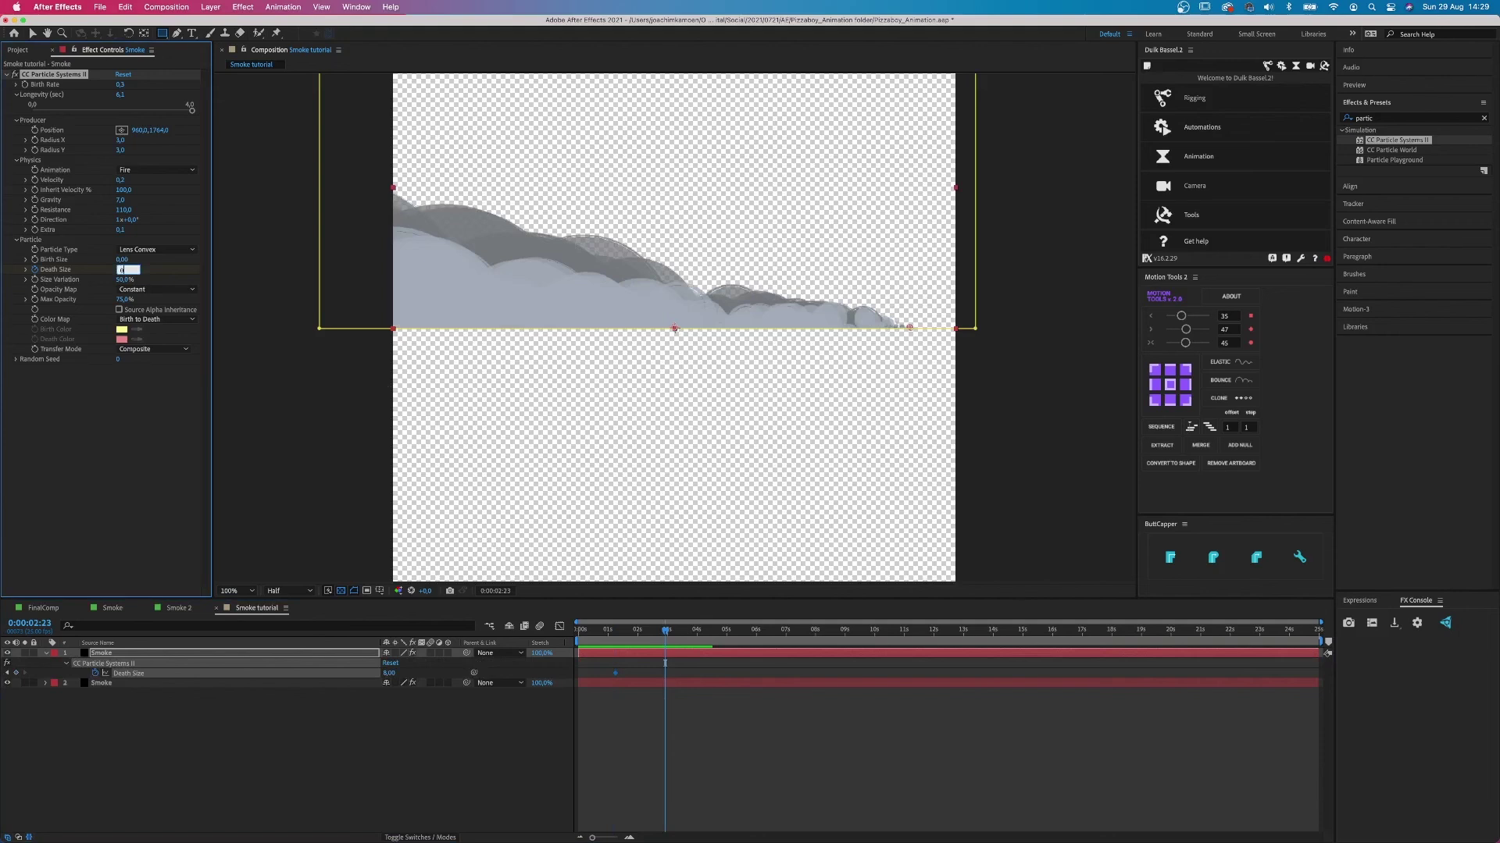
pyautogui.write('0')
pyautogui.press('Return')
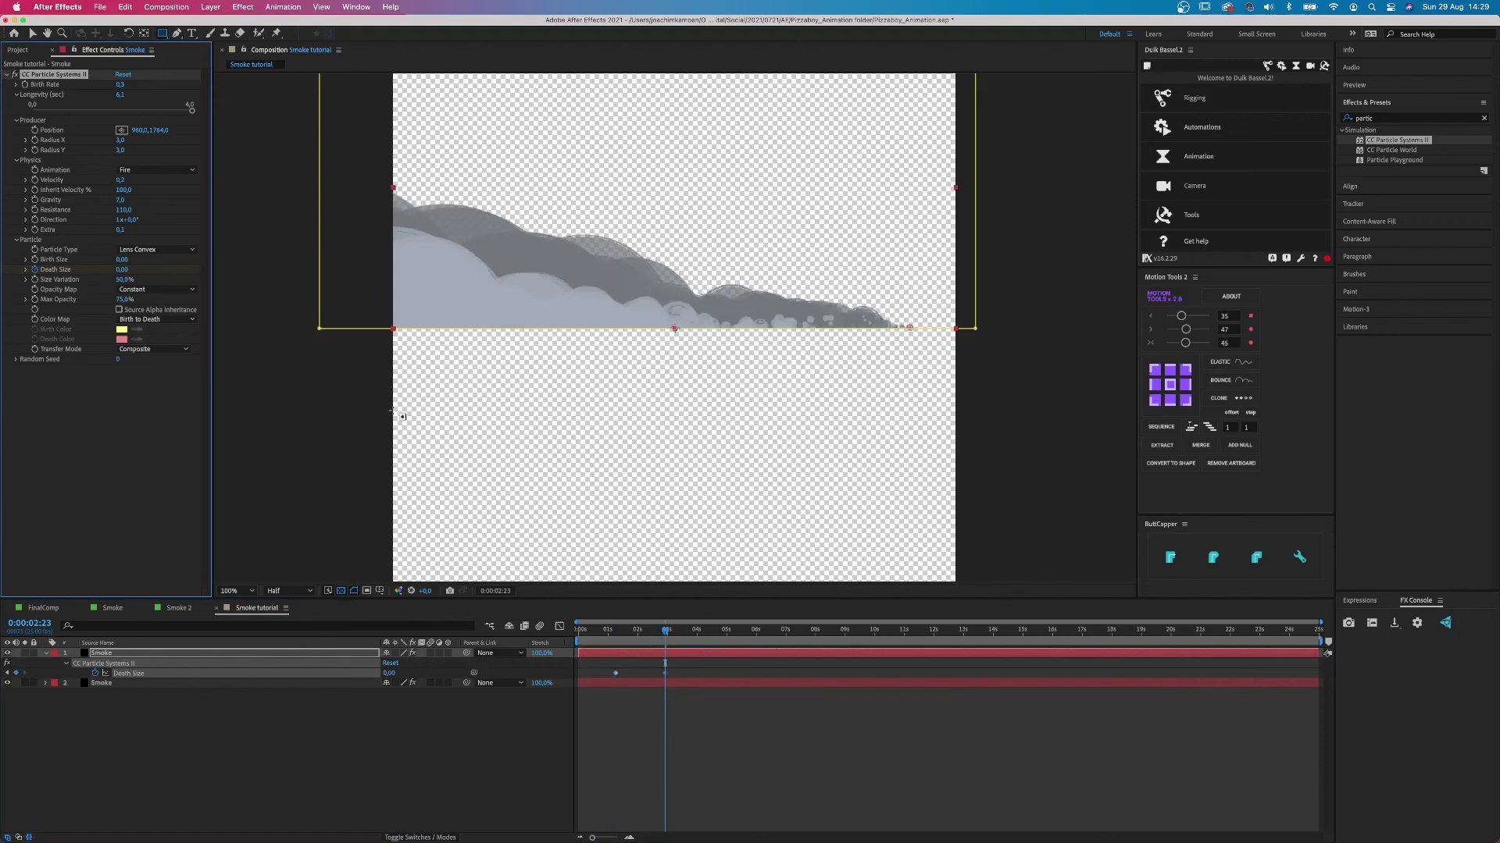
# Step: Preview from 0:00:00:19 to check the smoke dissipates
pyautogui.click(602, 639)
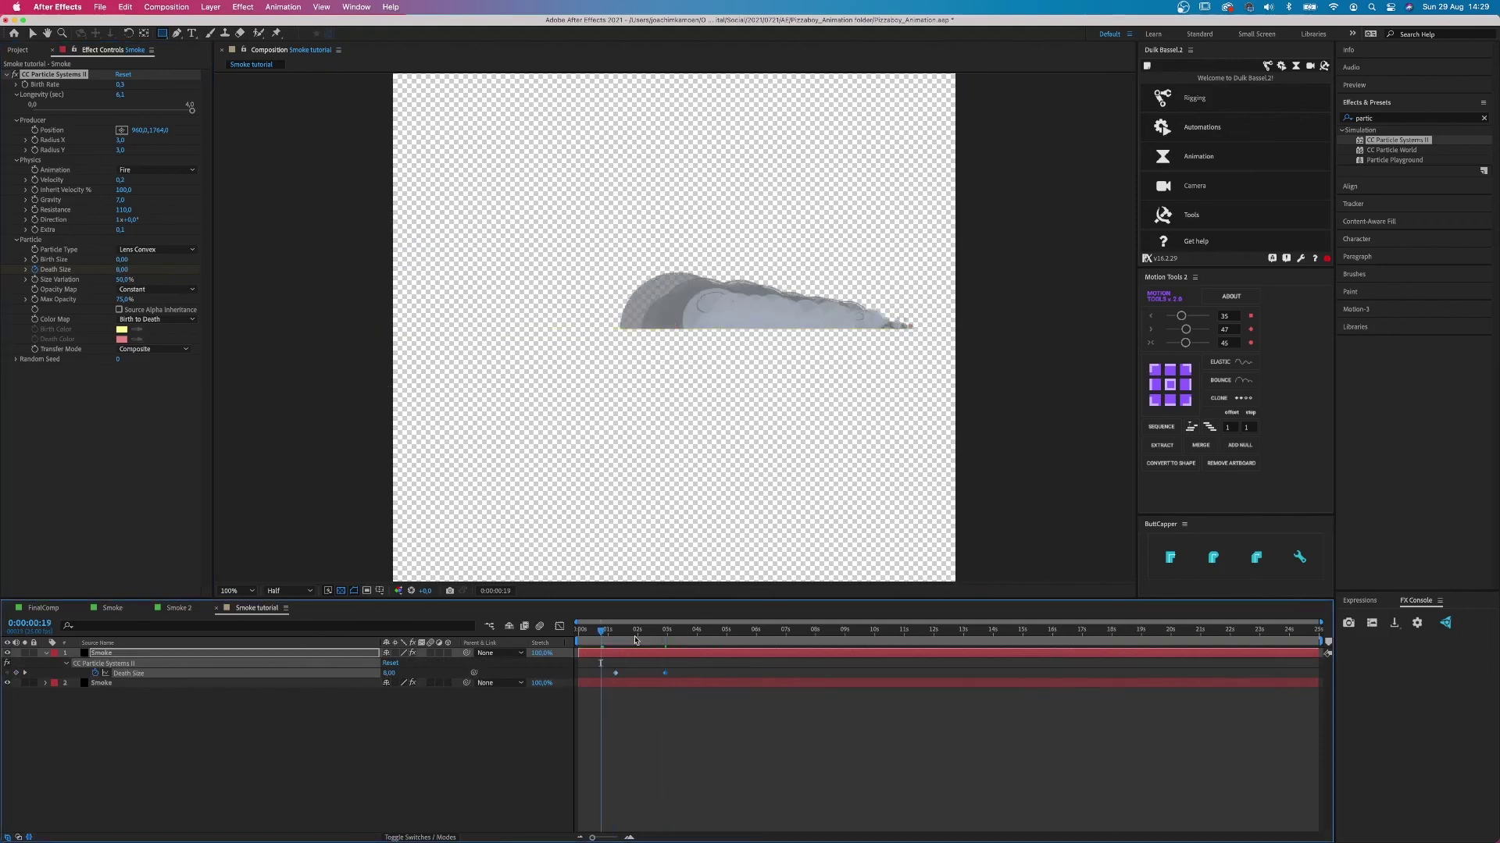
pyautogui.press('space')
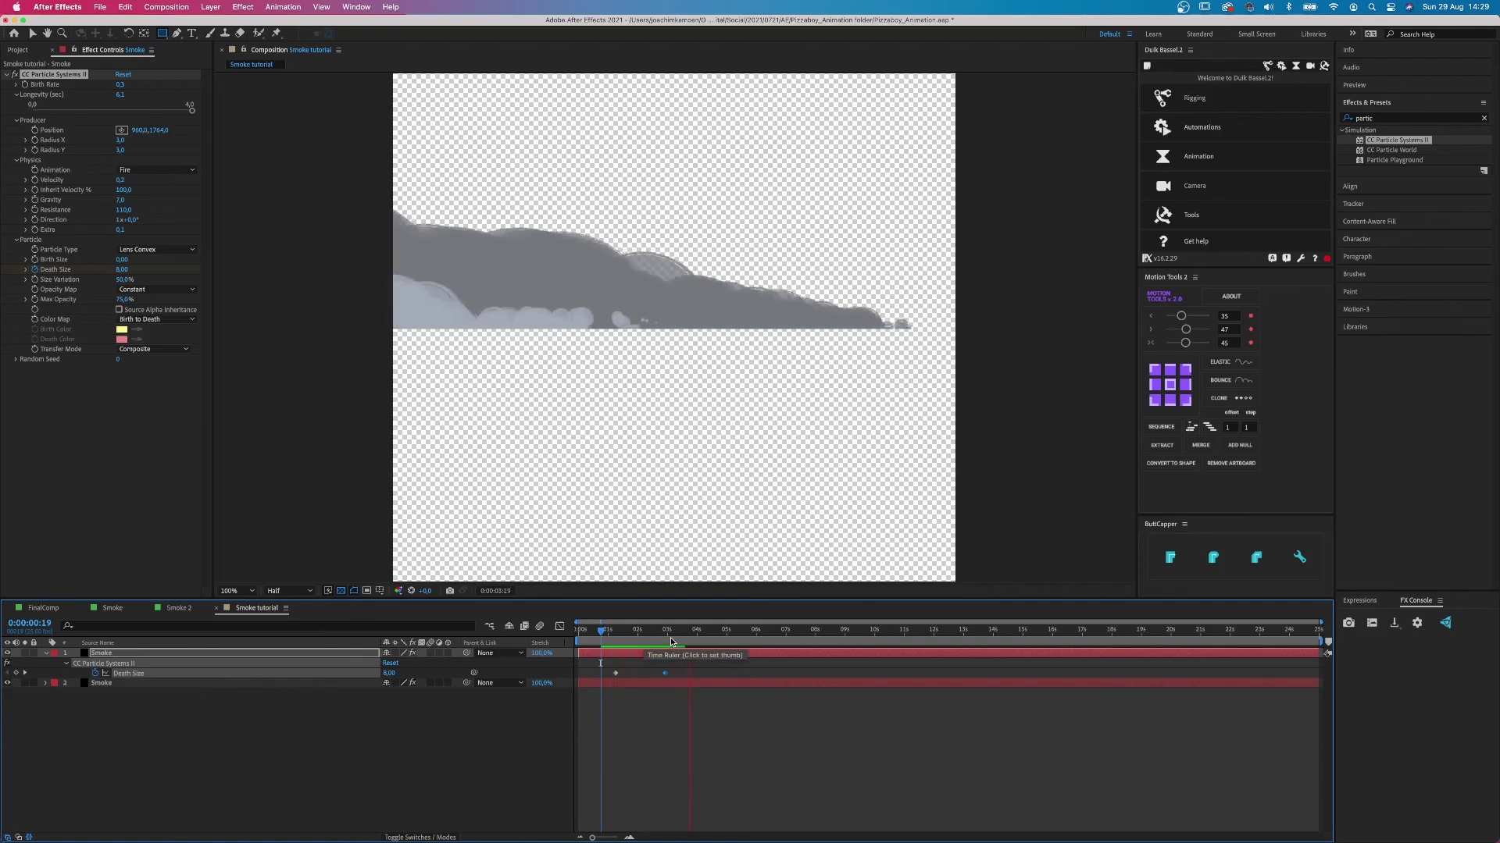
pyautogui.press('space')
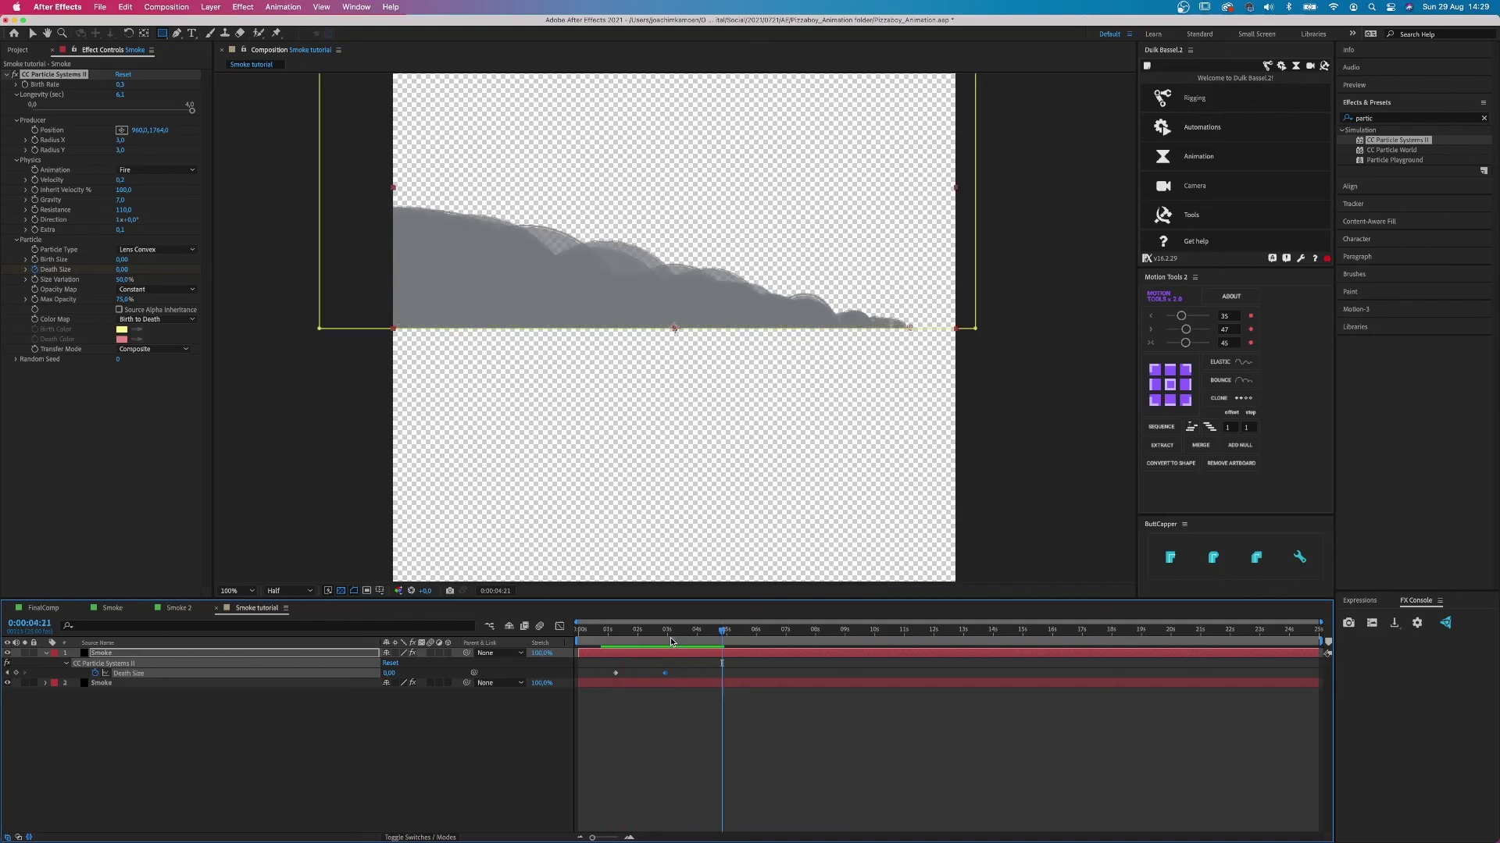
# Step: Select both Death Size keyframes, then select the second Smoke layer at 0:00:01:05 and preview
pyautogui.moveTo(602, 670); pyautogui.dragTo(675, 679)
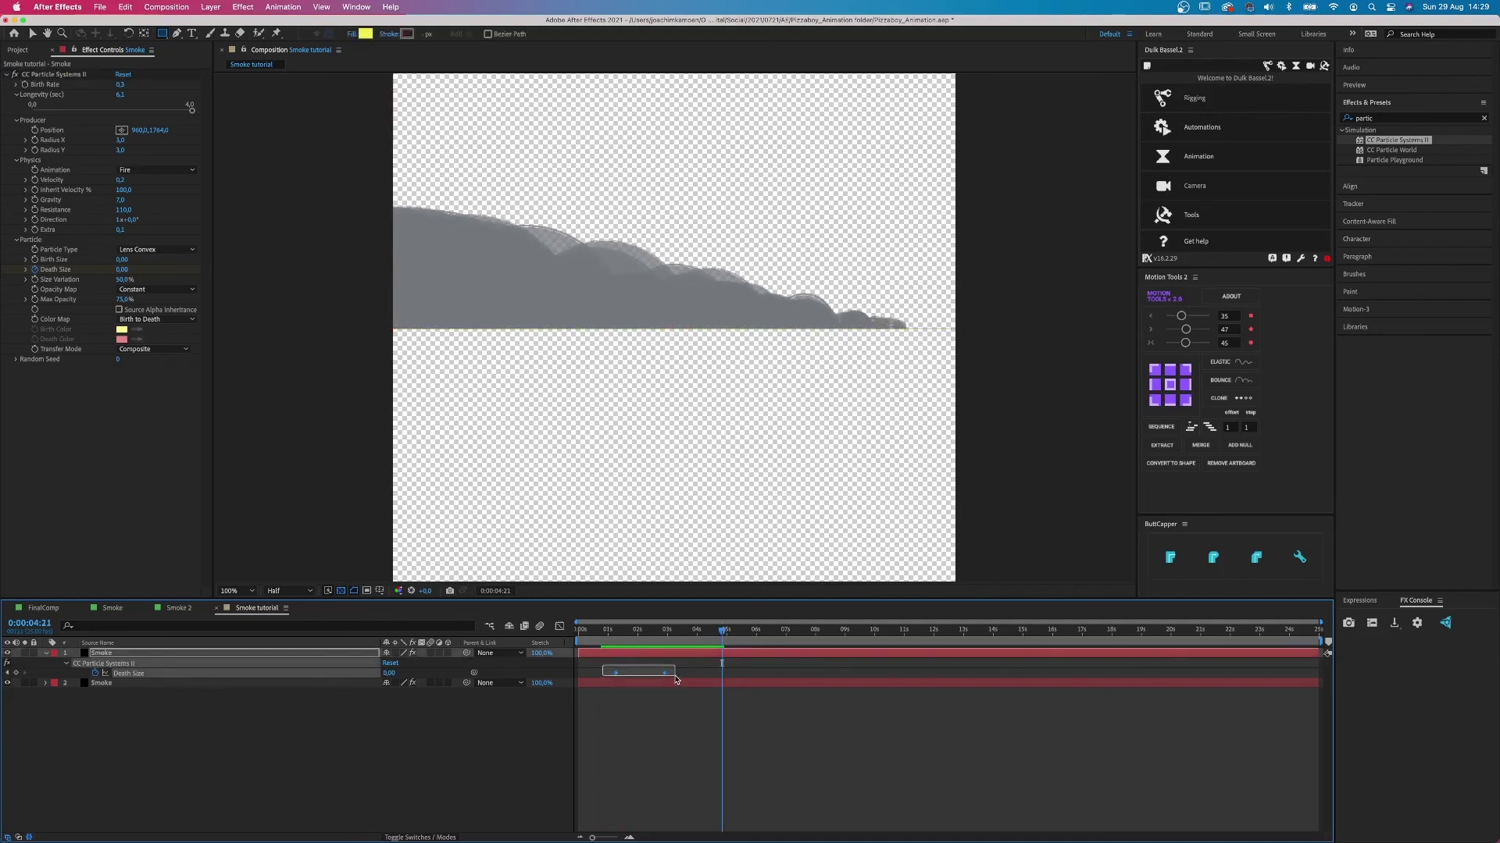
pyautogui.click(615, 630)
pyautogui.click(625, 681)
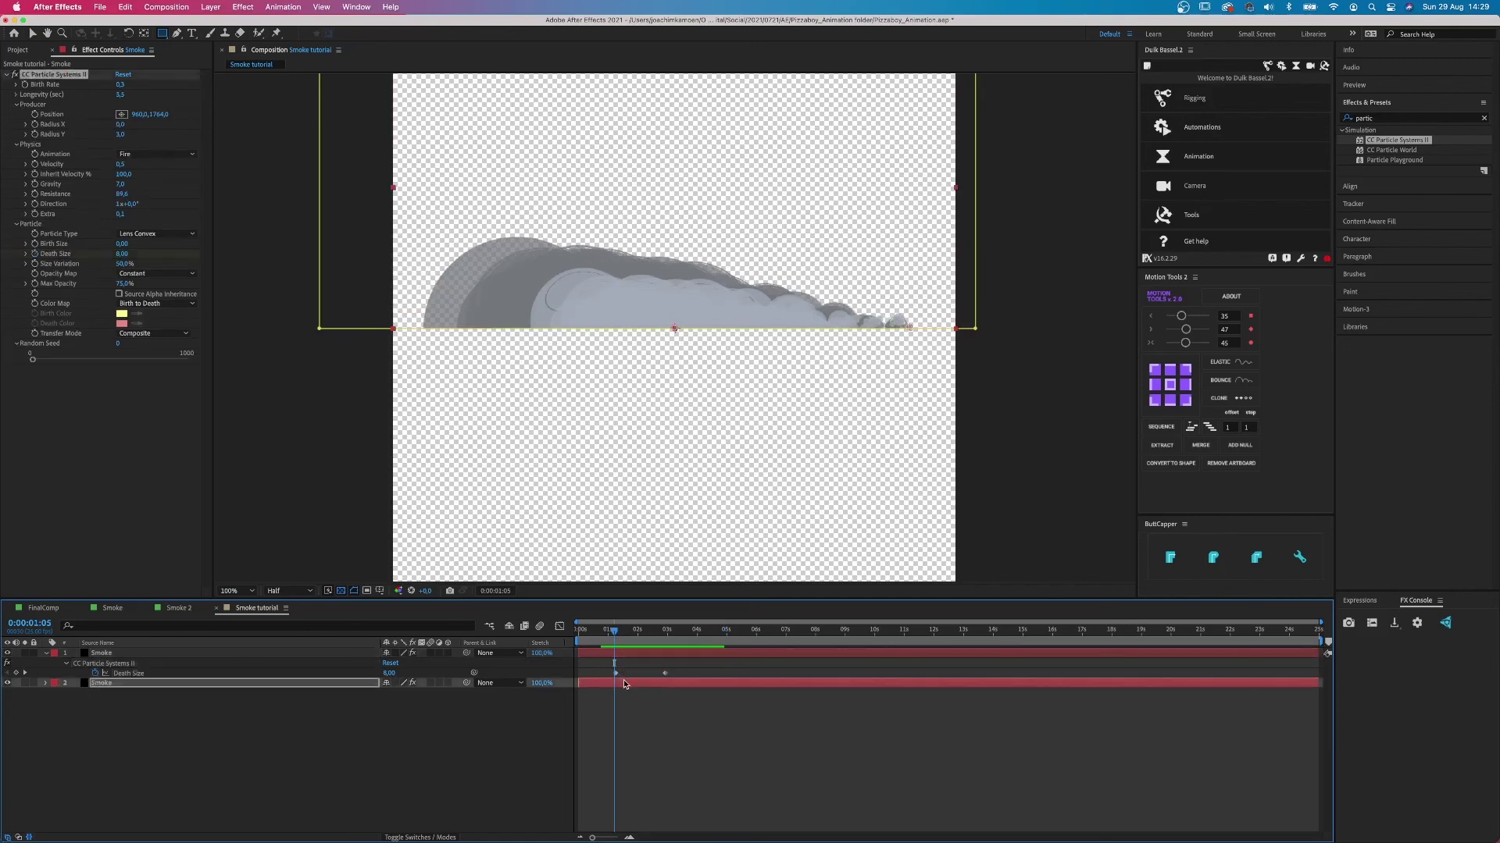
pyautogui.press('space')
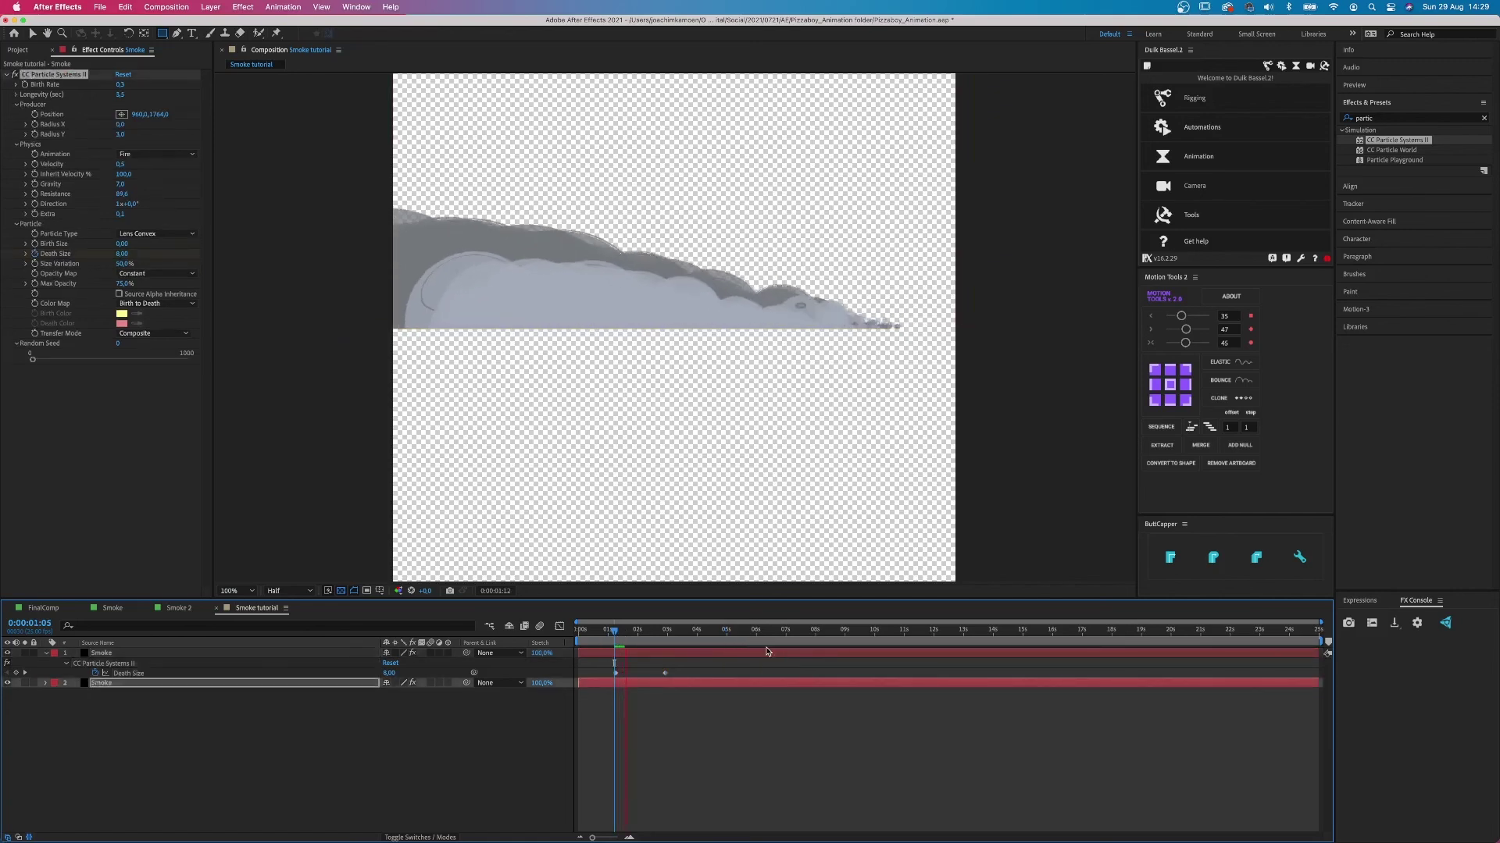